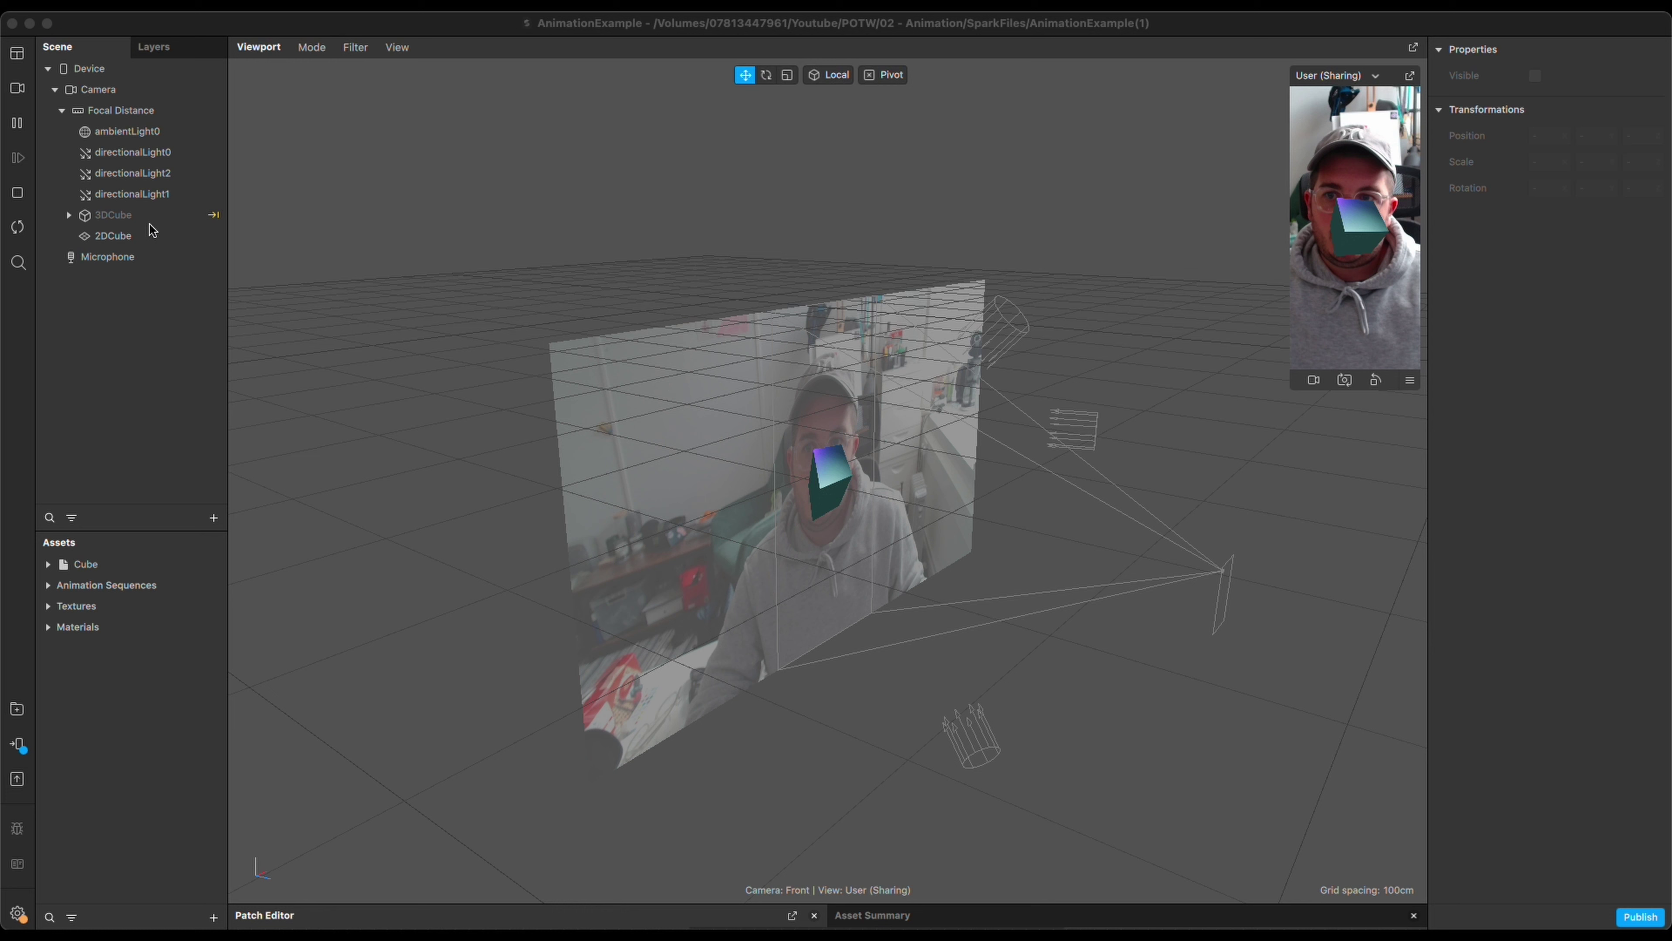
Uncheck Visible on 2DCube and check Visible on 3DCube so the rotating cube shows
{"action": "left_click", "coordinate": [131, 236]}
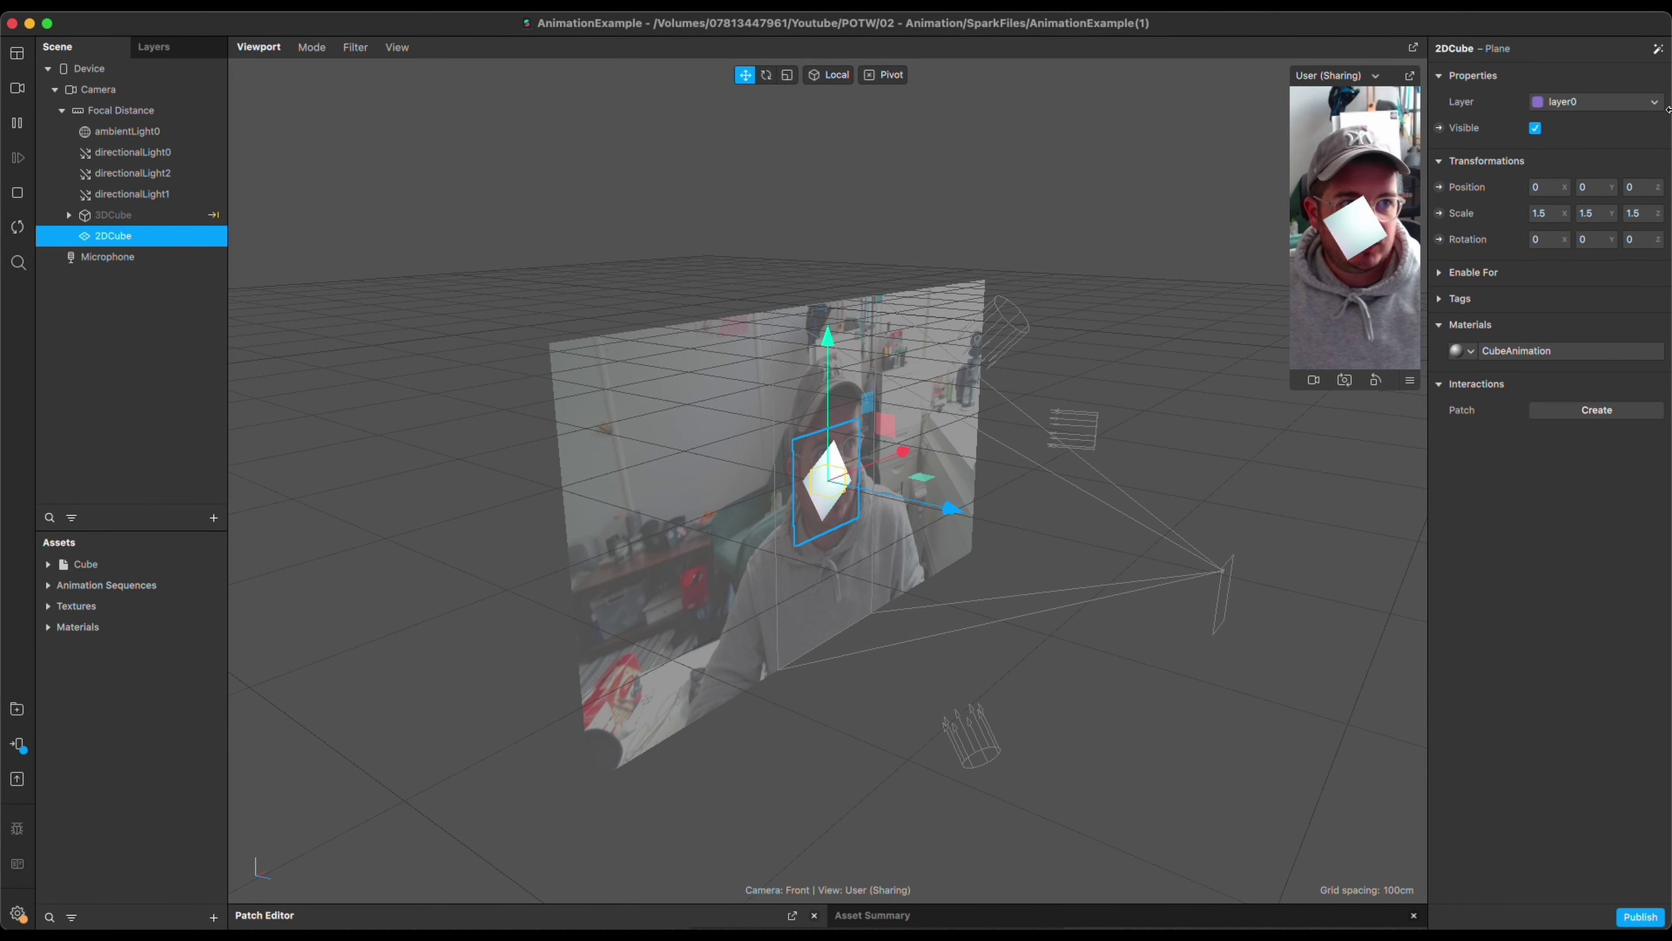
{"action": "left_click", "coordinate": [1535, 129]}
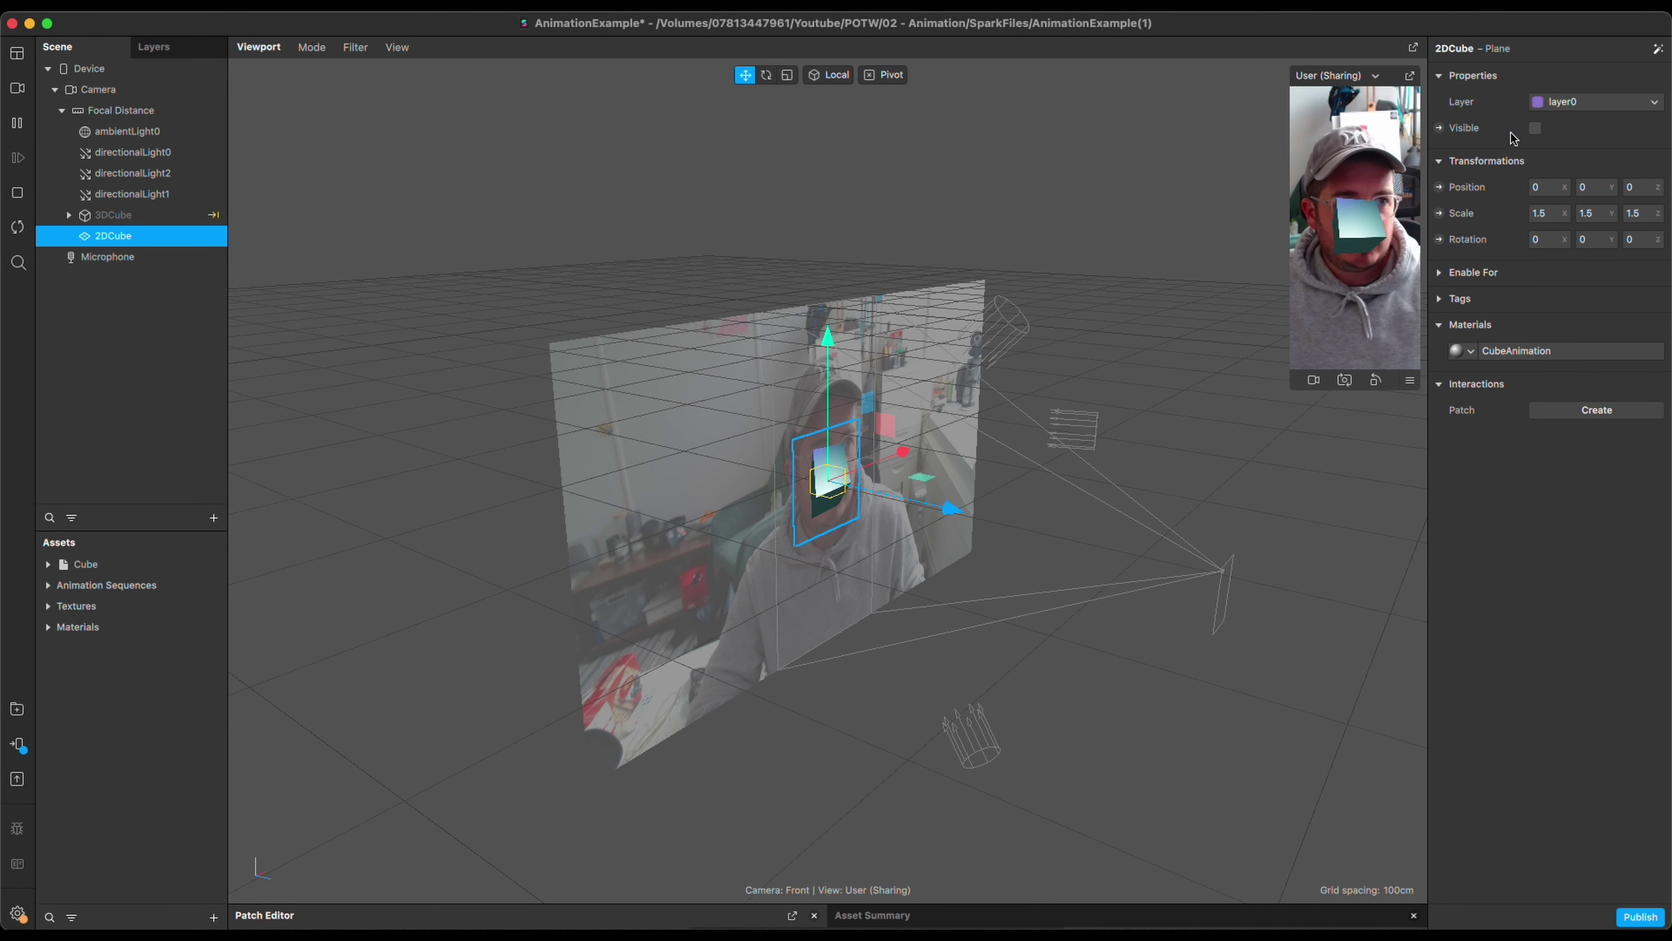
{"action": "key", "text": "Up"}
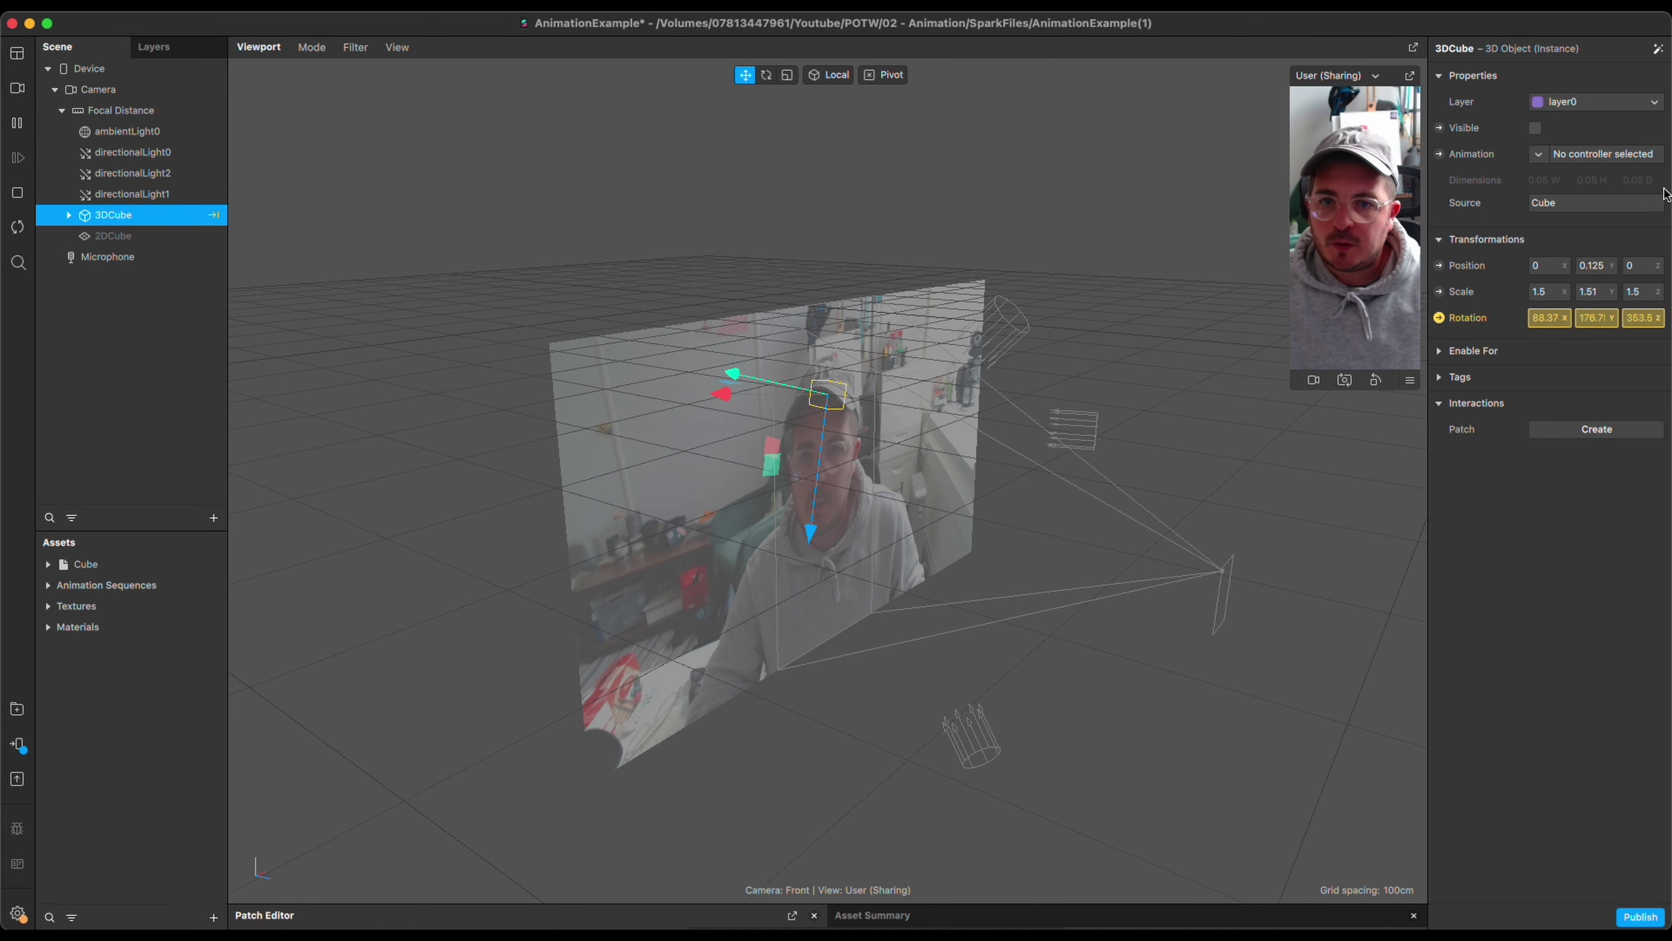
{"action": "left_click", "coordinate": [1534, 127]}
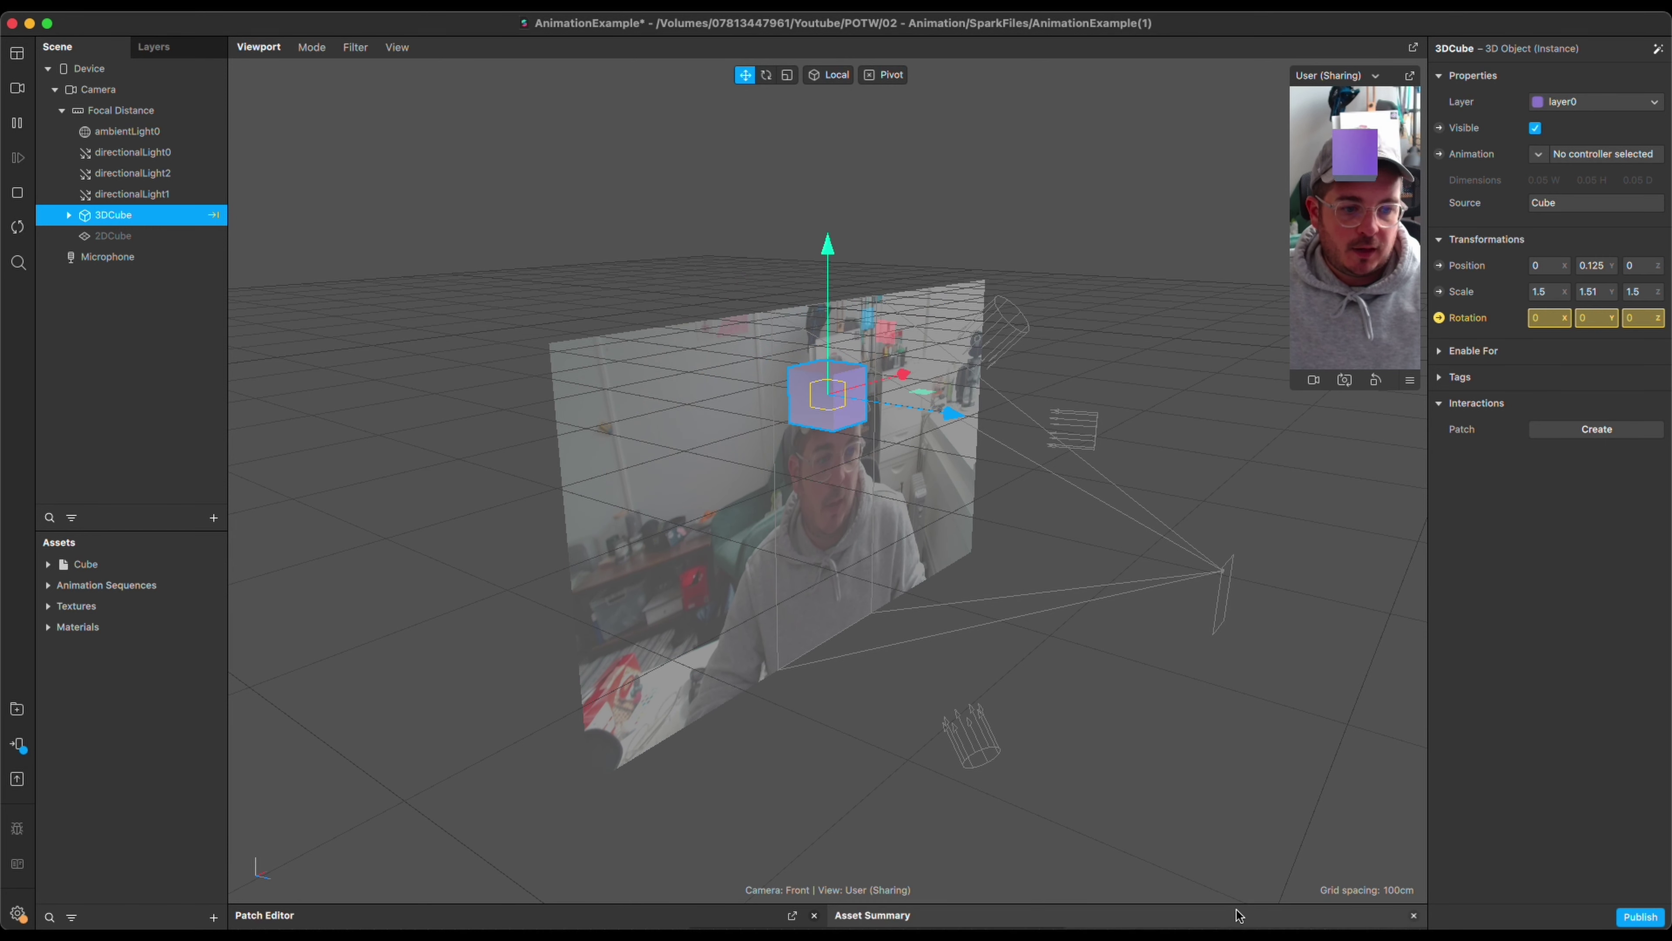
Raise the Patch Editor, set 3DCube scale to 2 on X, Y, Z, and arrange the patch groups
{"action": "left_click_drag", "start_coordinate": [1237, 916], "coordinate": [1222, 337]}
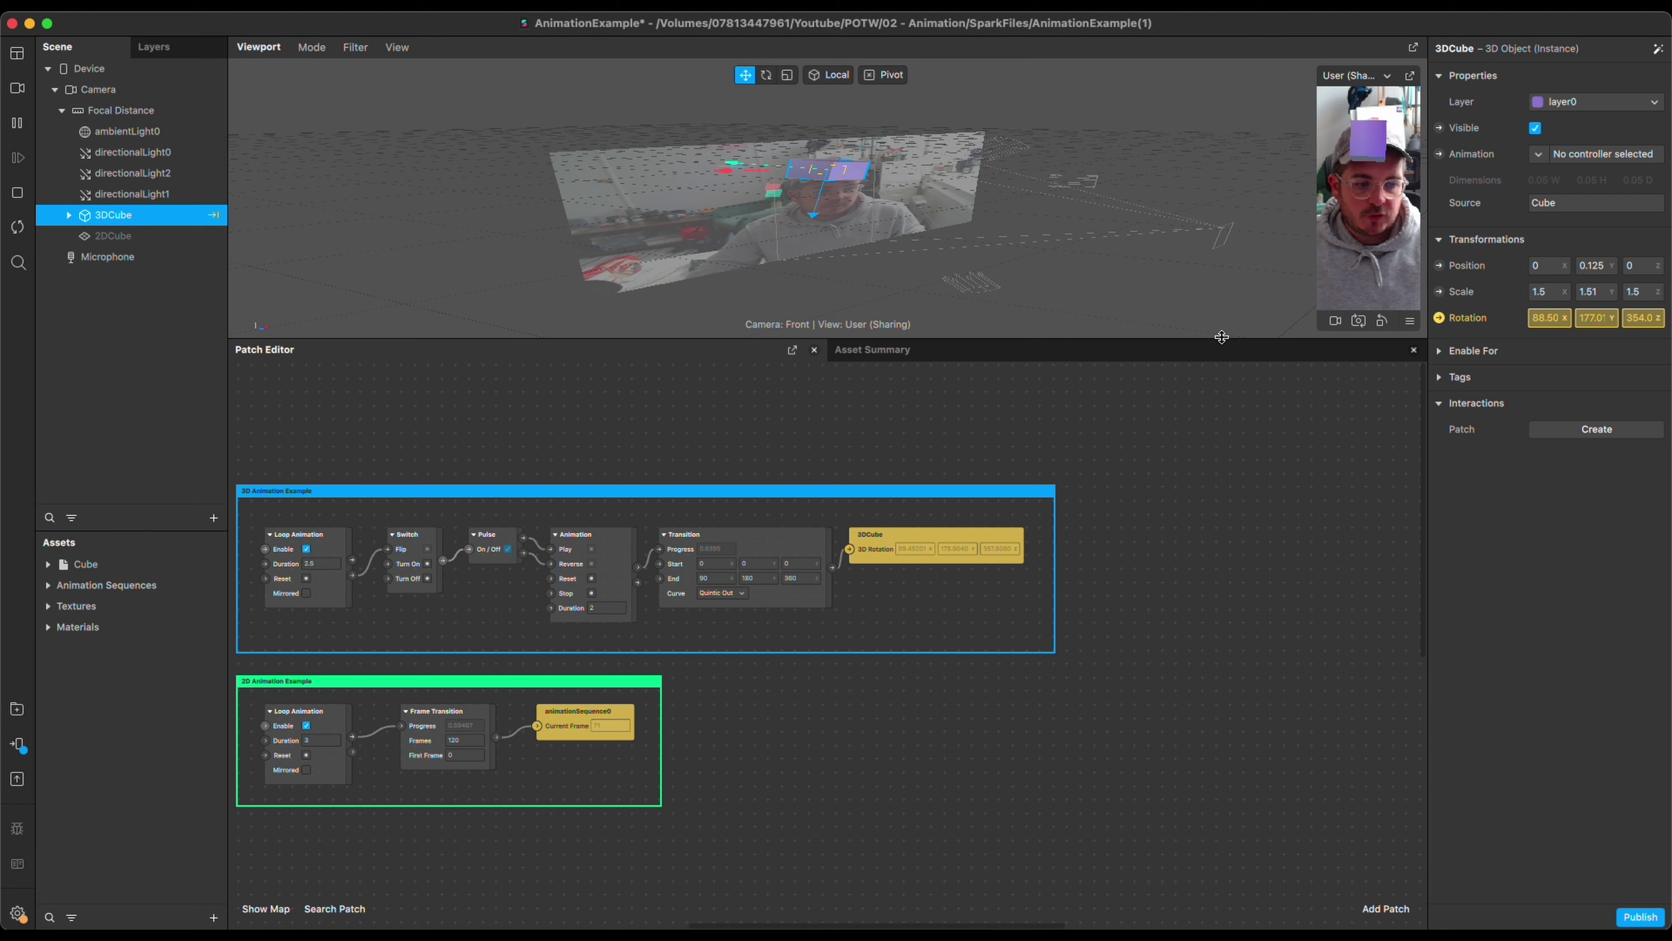
{"action": "scroll", "coordinate": [504, 441], "scroll_direction": "left", "scroll_amount": 5}
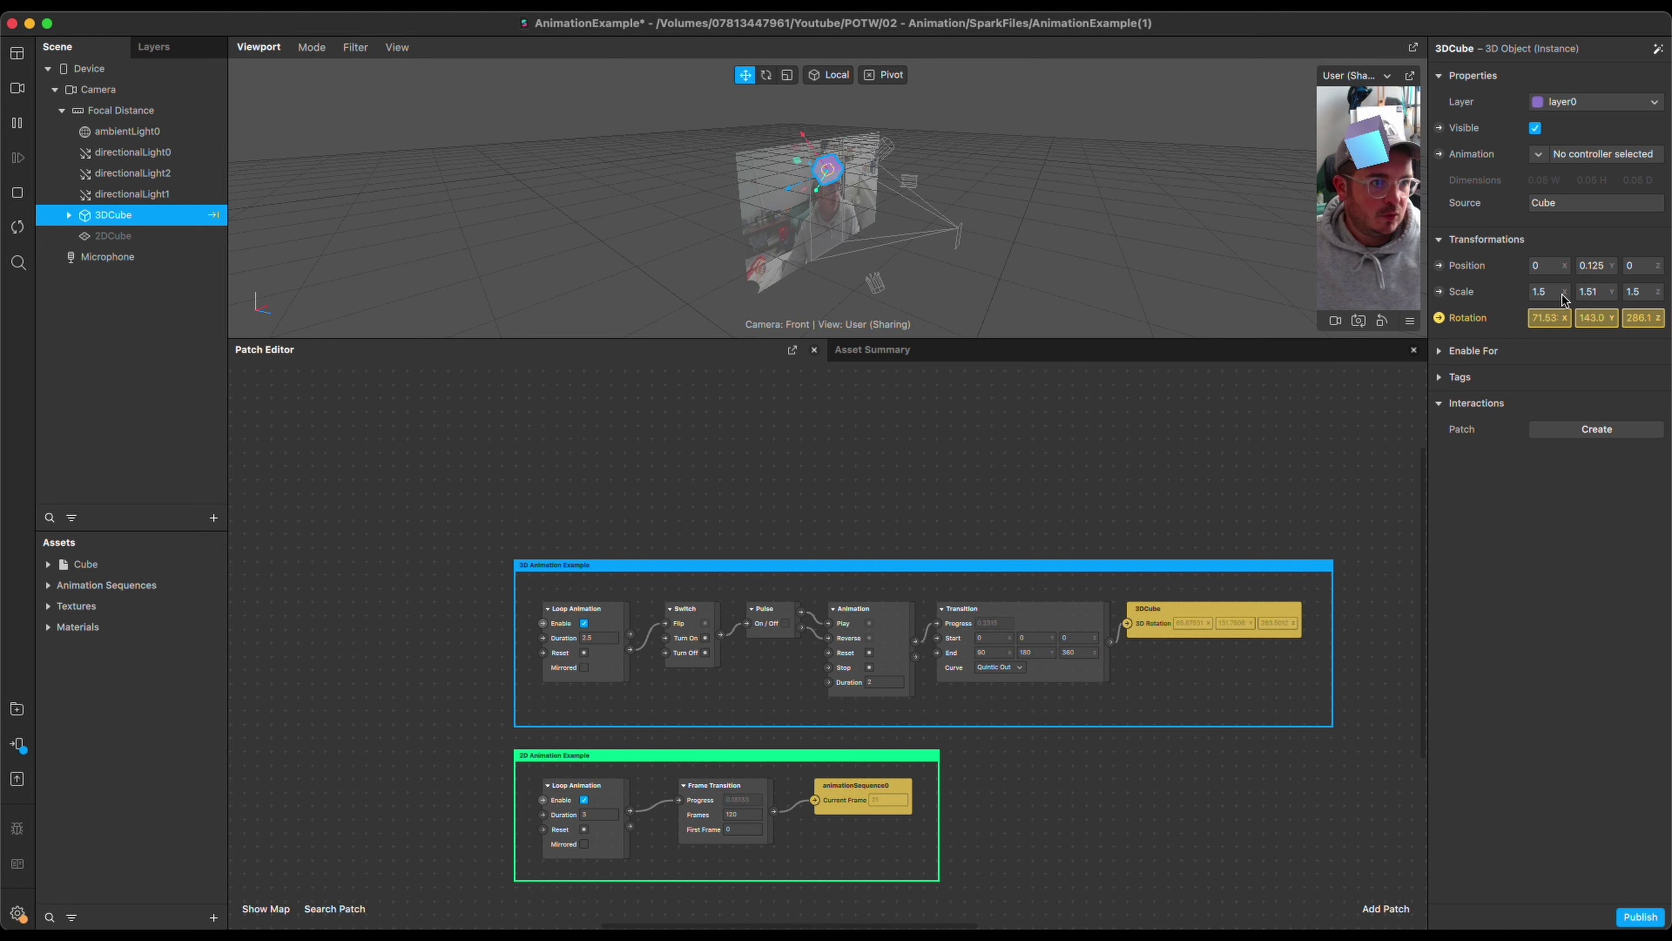
{"action": "left_click", "coordinate": [1547, 291]}
{"action": "type", "text": "2"}
{"action": "key", "text": "Tab"}
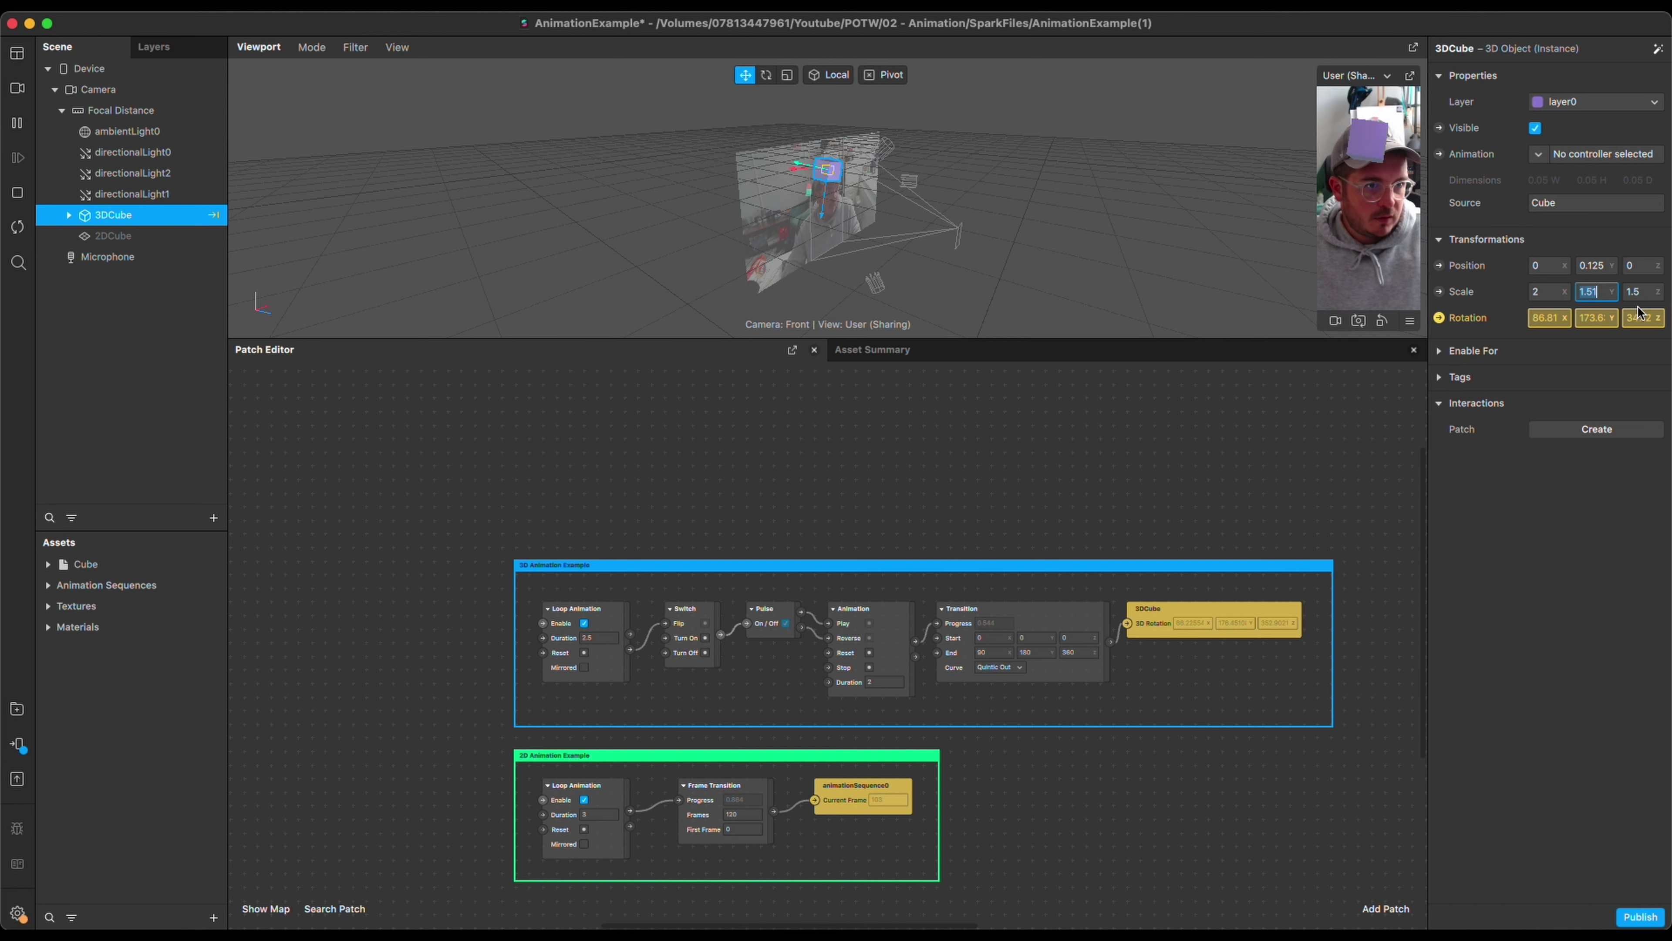
{"action": "key", "text": "Return"}
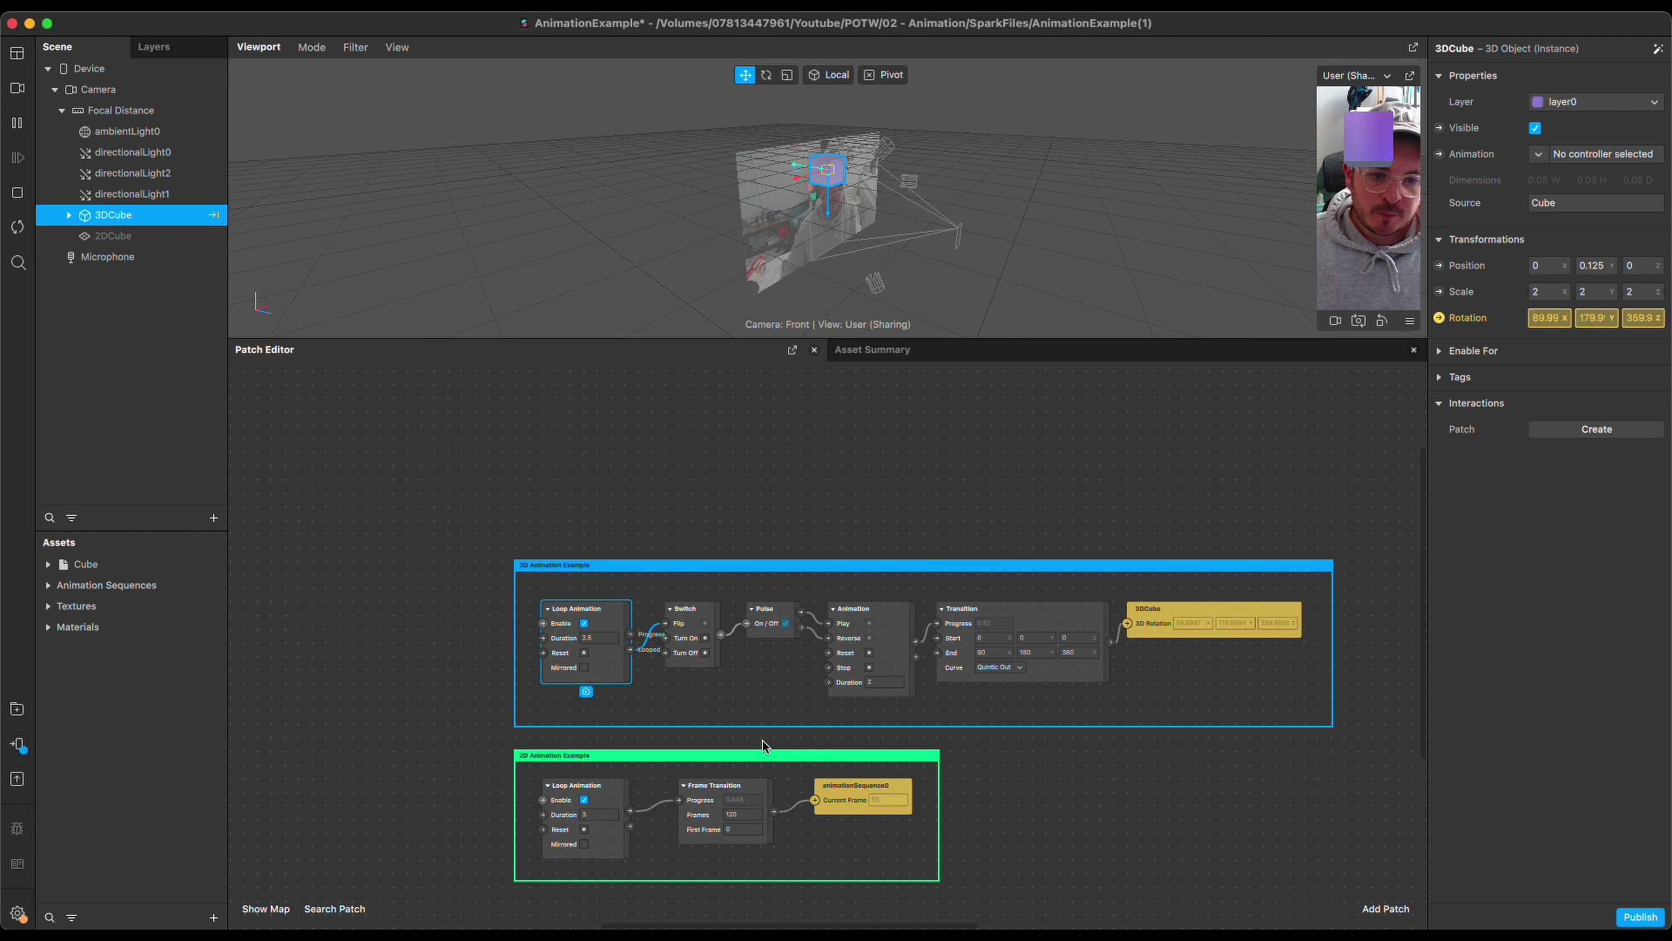
{"action": "left_click_drag", "start_coordinate": [761, 756], "coordinate": [761, 851]}
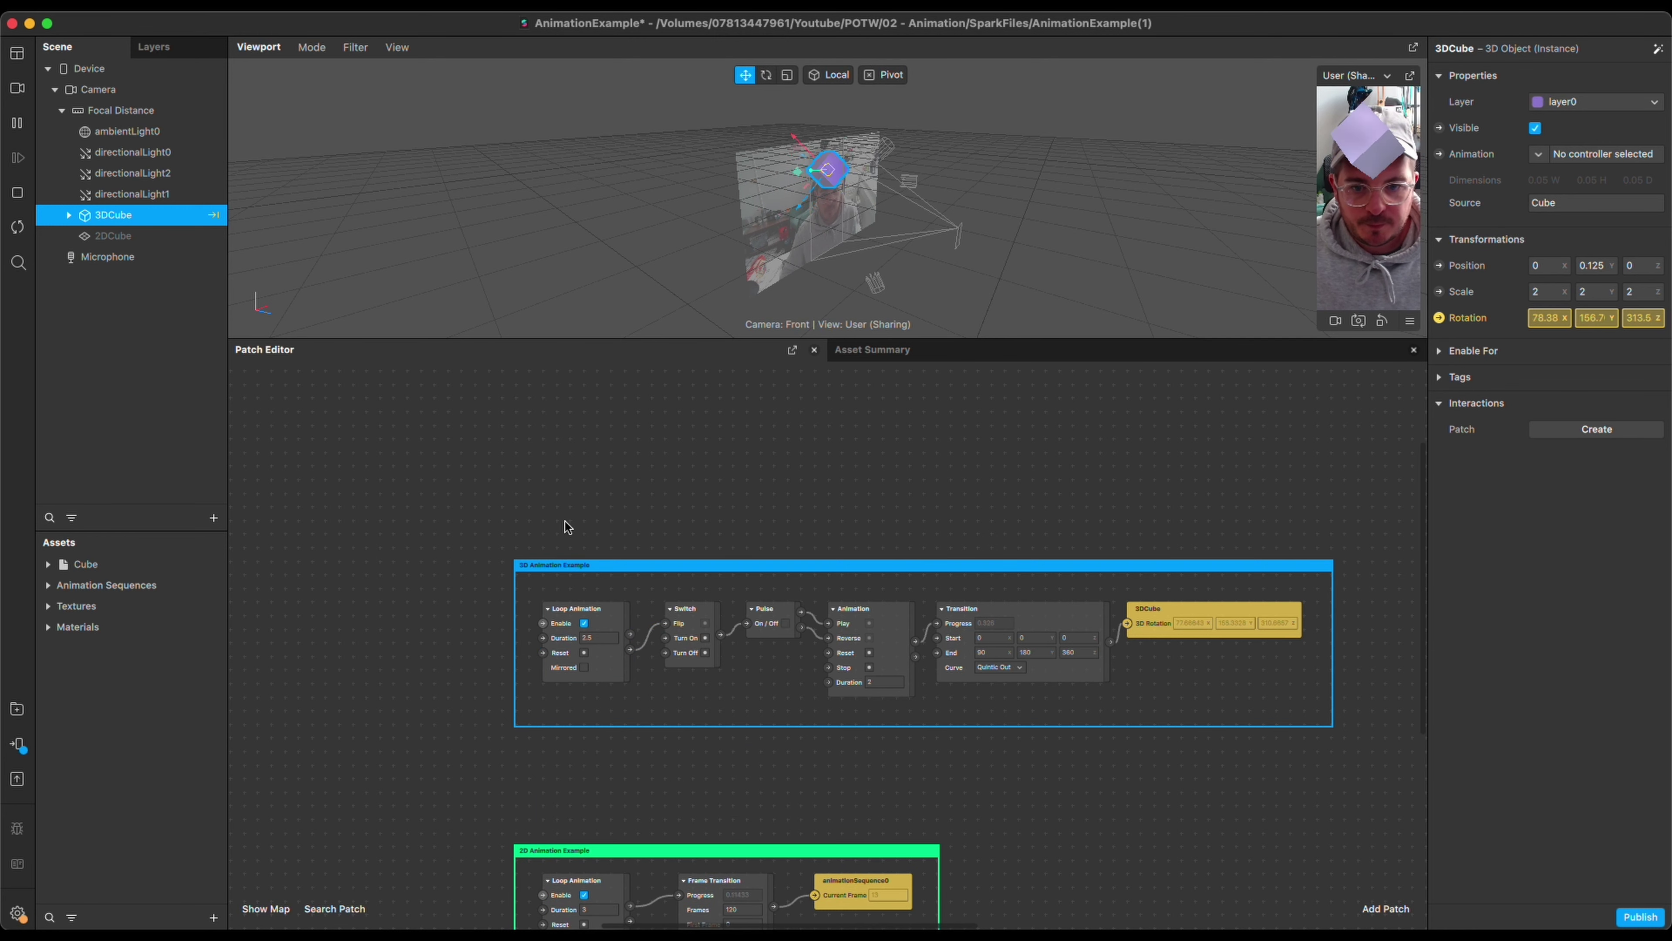
{"action": "left_click_drag", "start_coordinate": [459, 498], "coordinate": [1319, 782]}
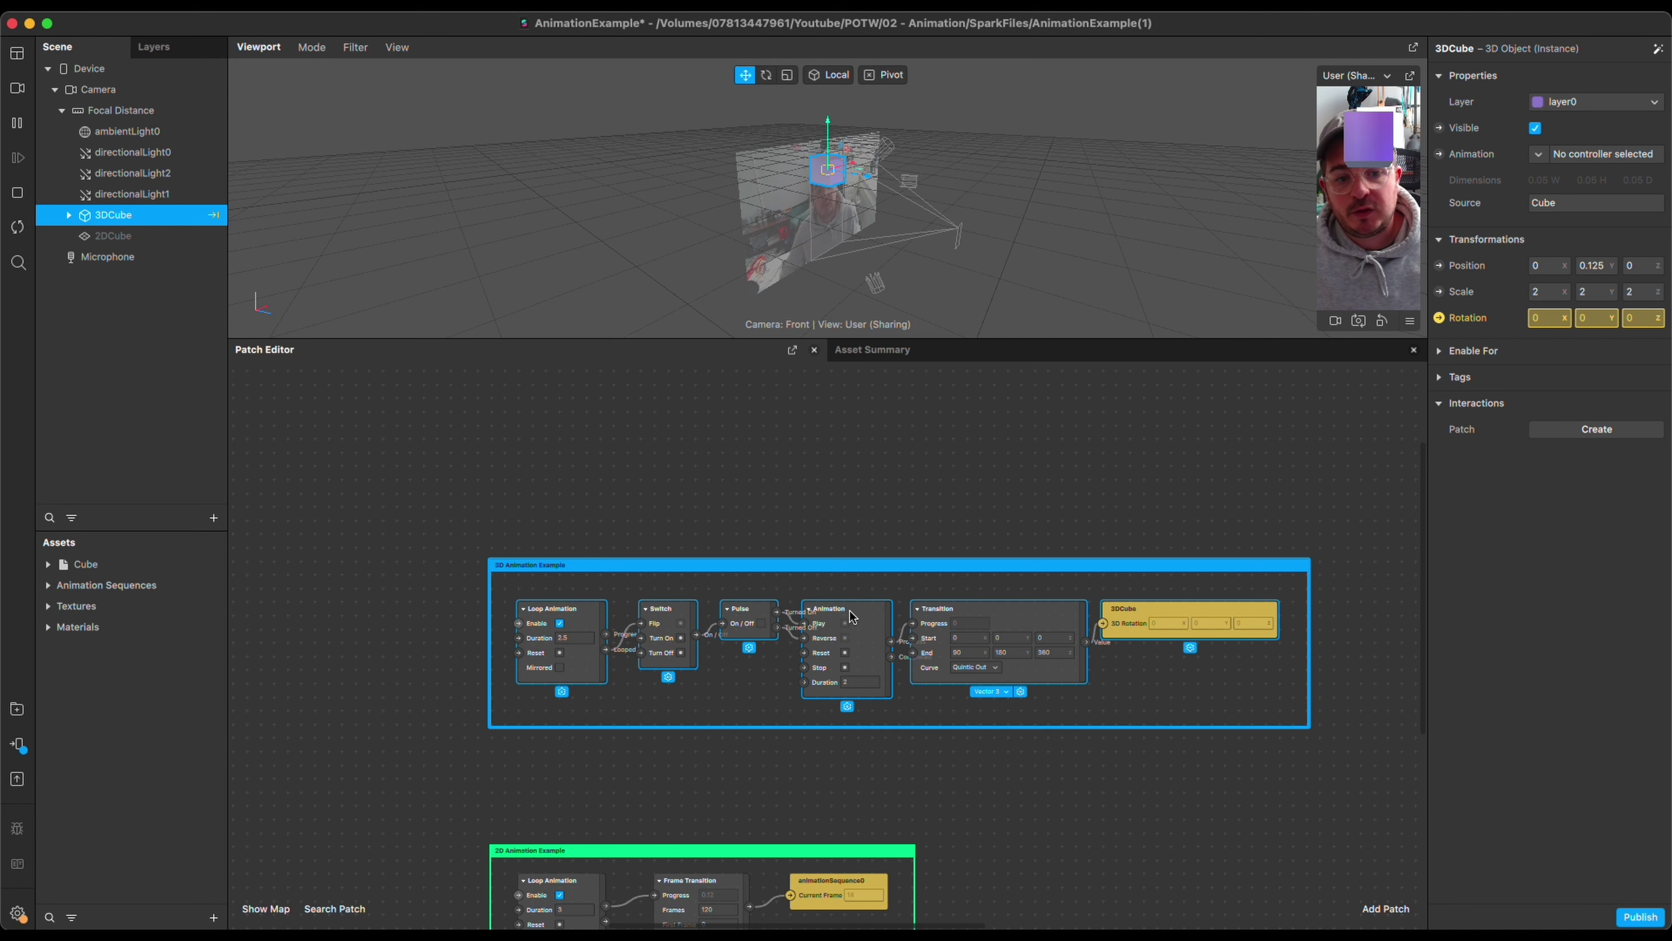
{"action": "left_click", "coordinate": [656, 426]}
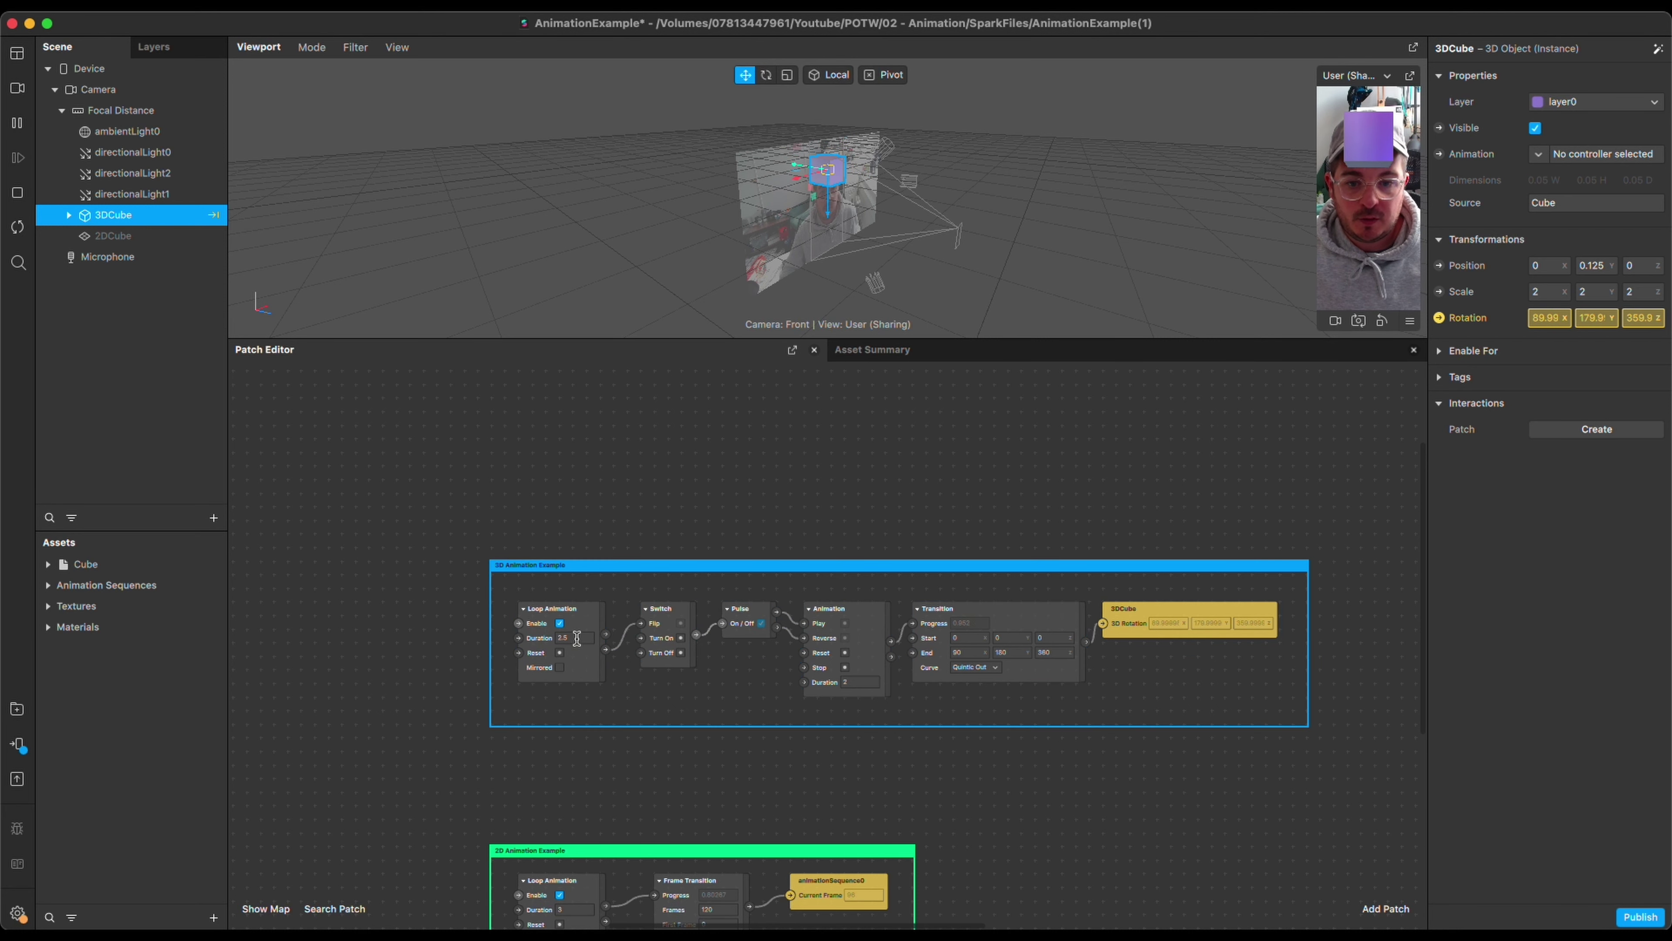
{"action": "left_click", "coordinate": [585, 617]}
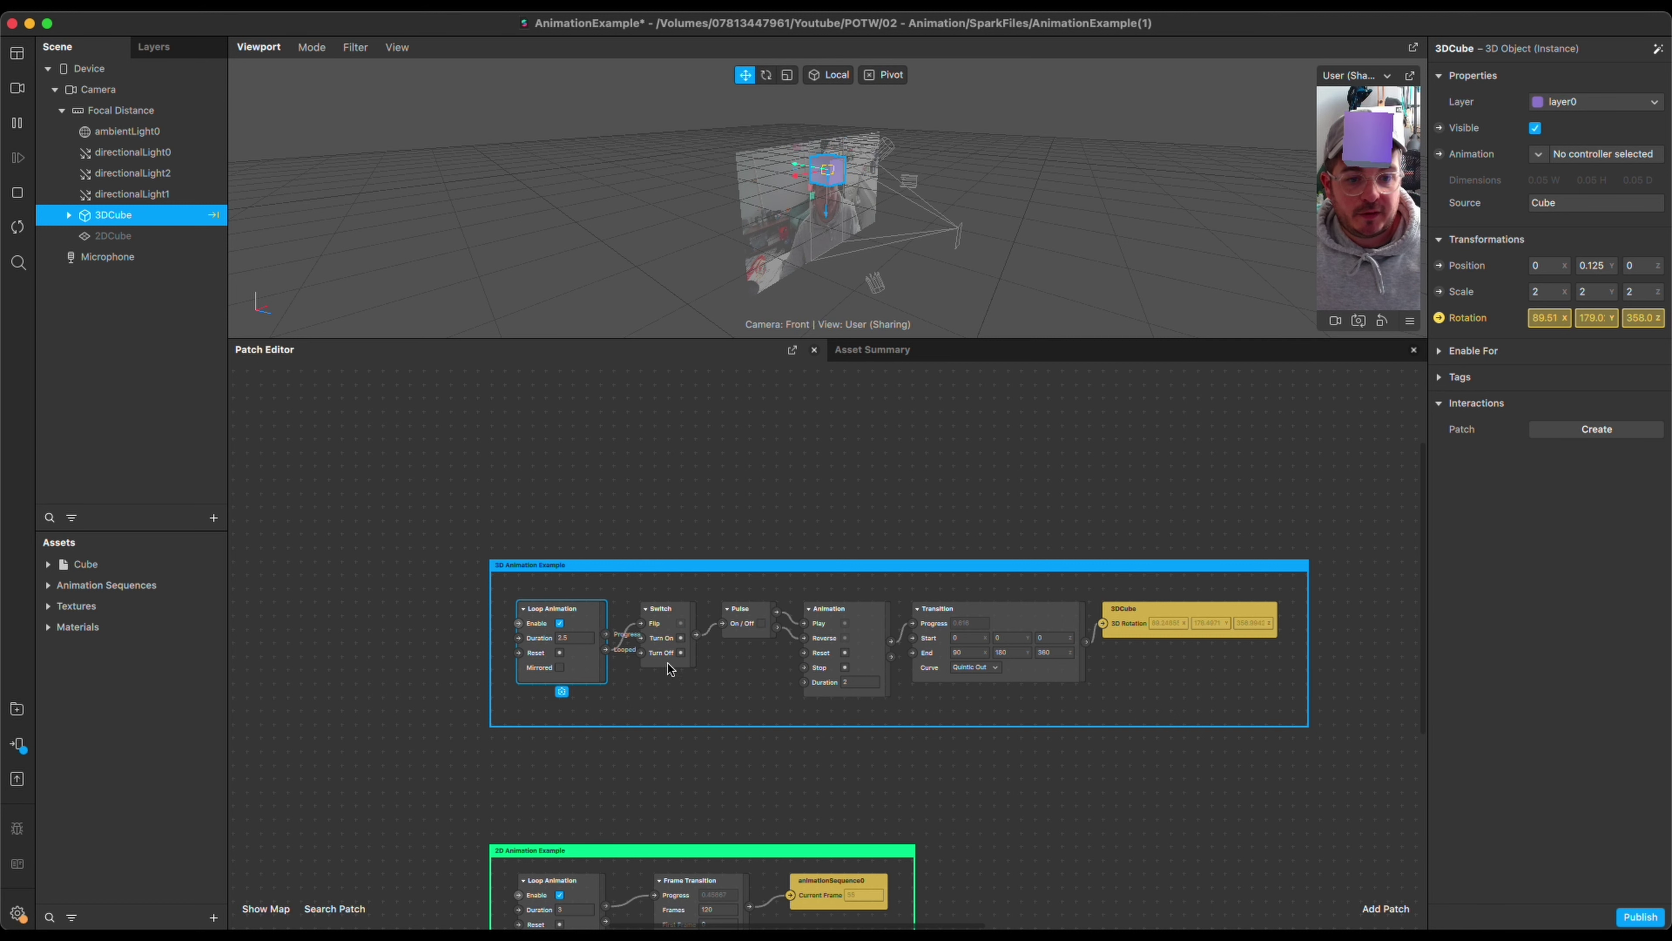
{"action": "left_click", "coordinate": [874, 646]}
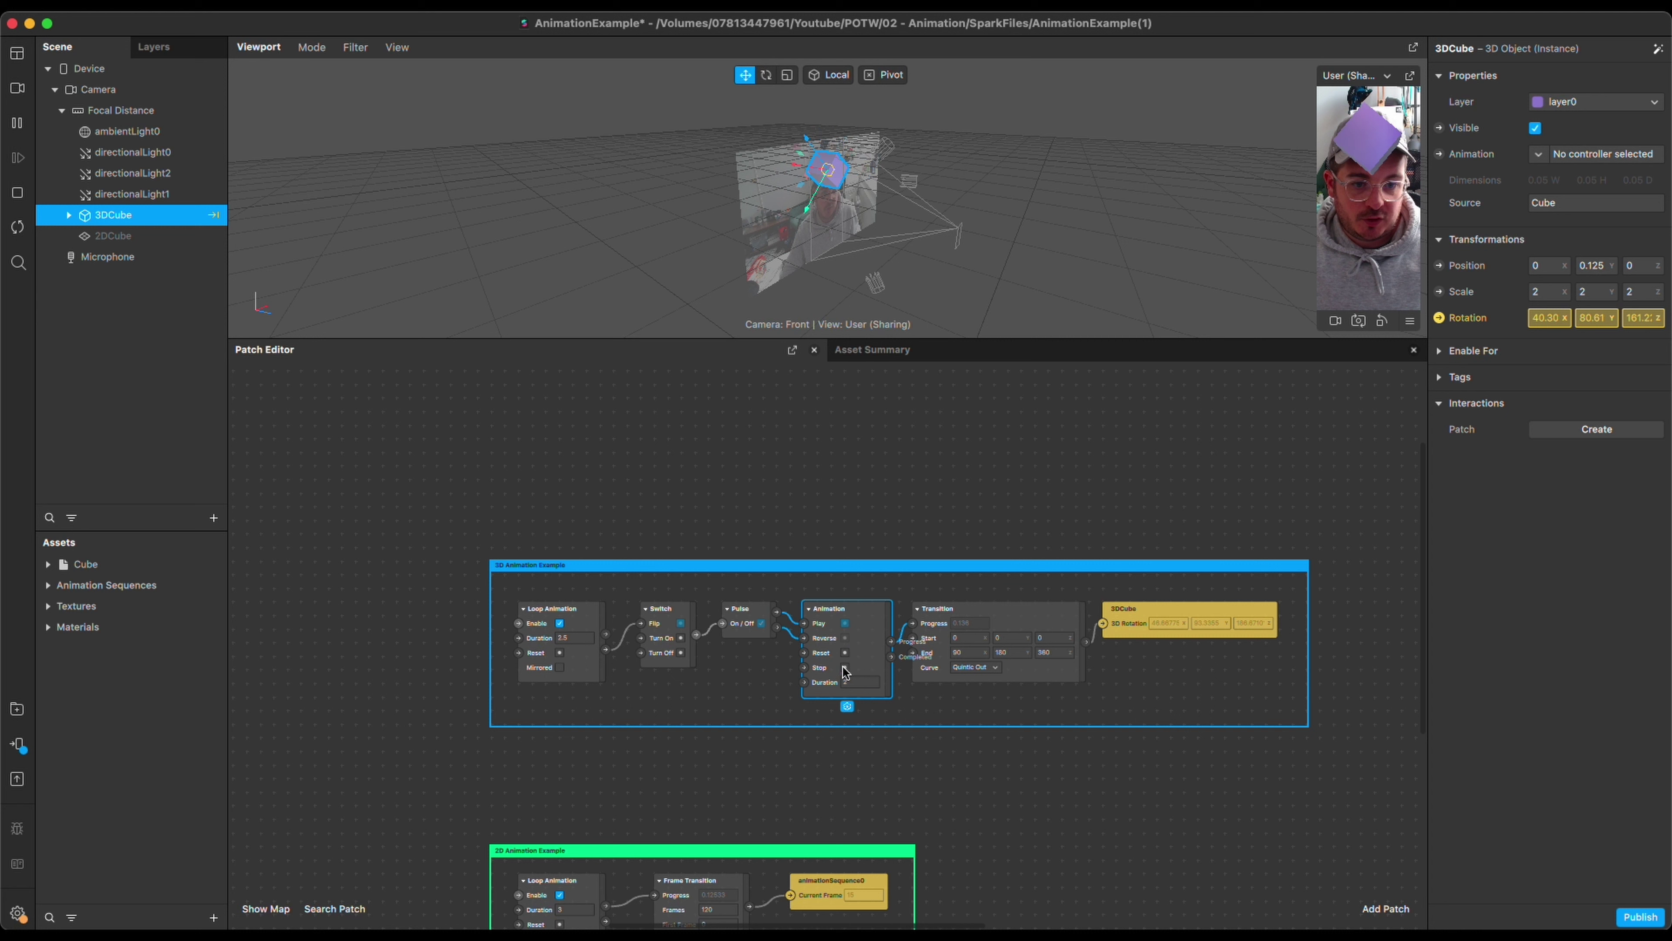
{"action": "left_click", "coordinate": [582, 666]}
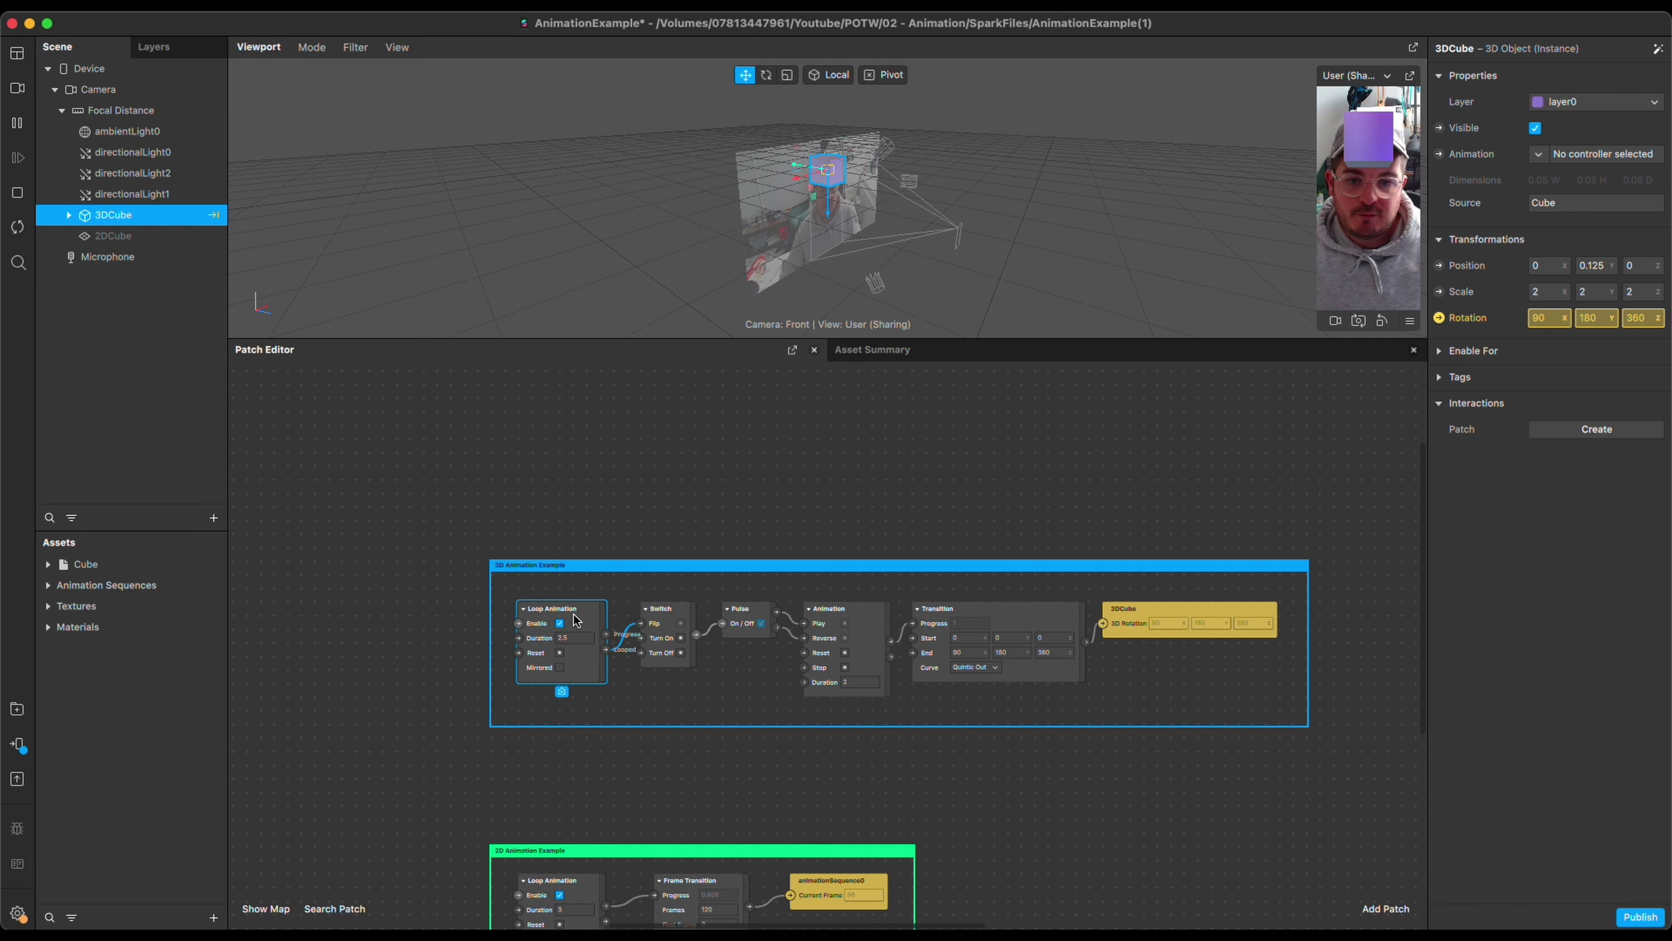
{"action": "left_click", "coordinate": [606, 652]}
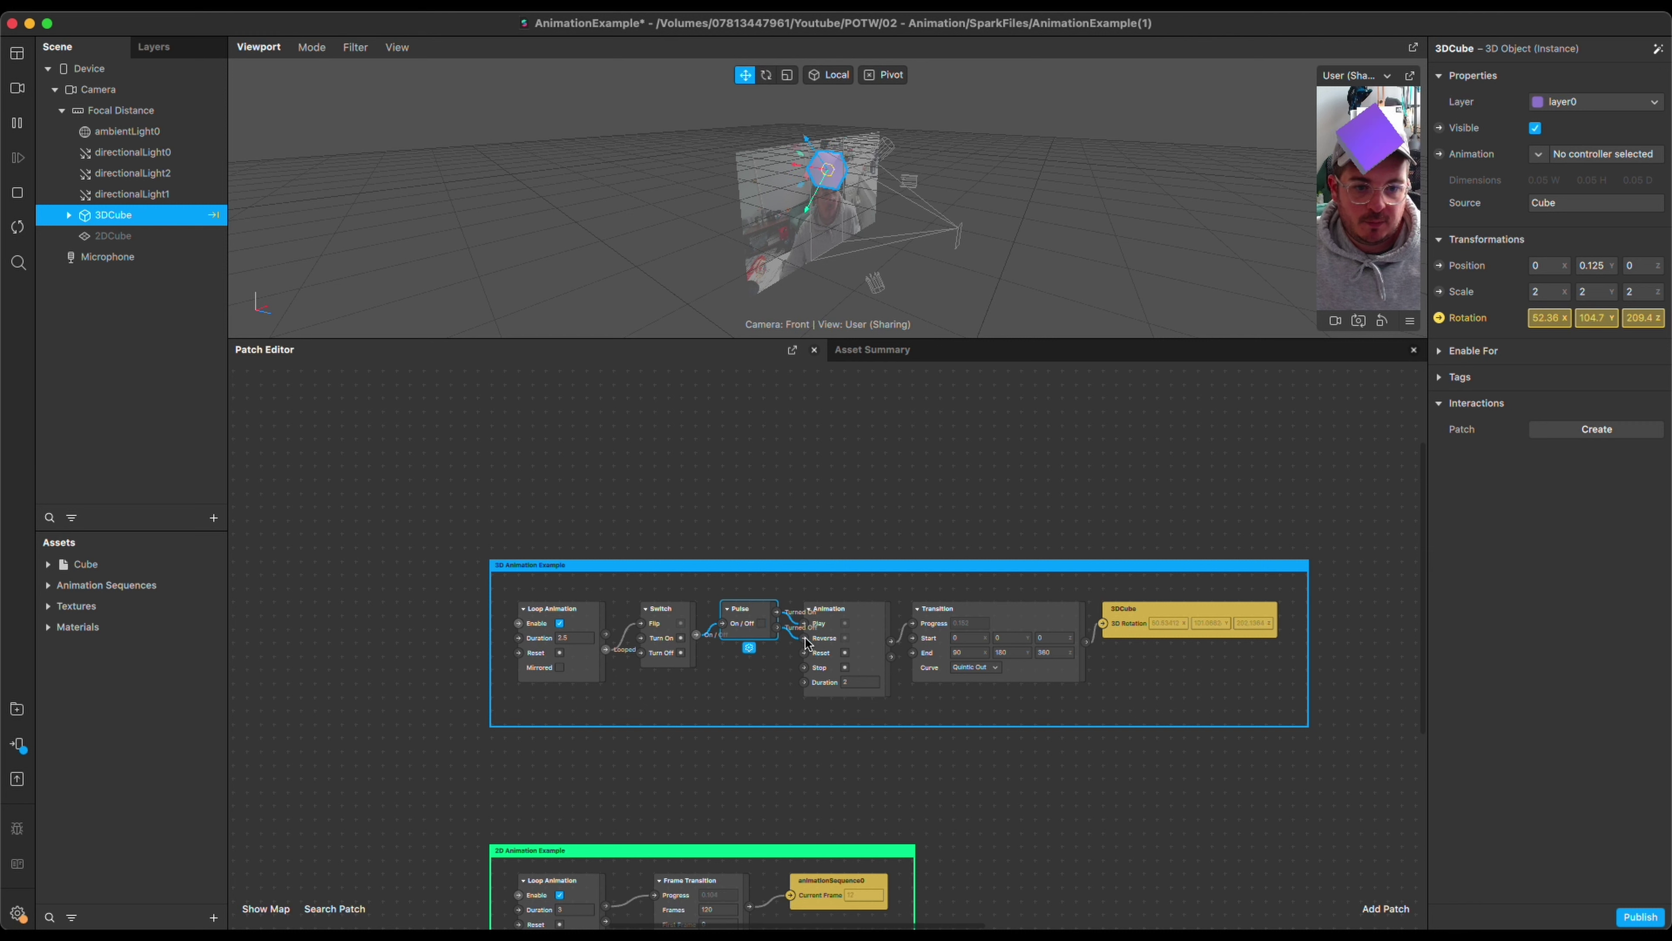
{"action": "left_click", "coordinate": [873, 649]}
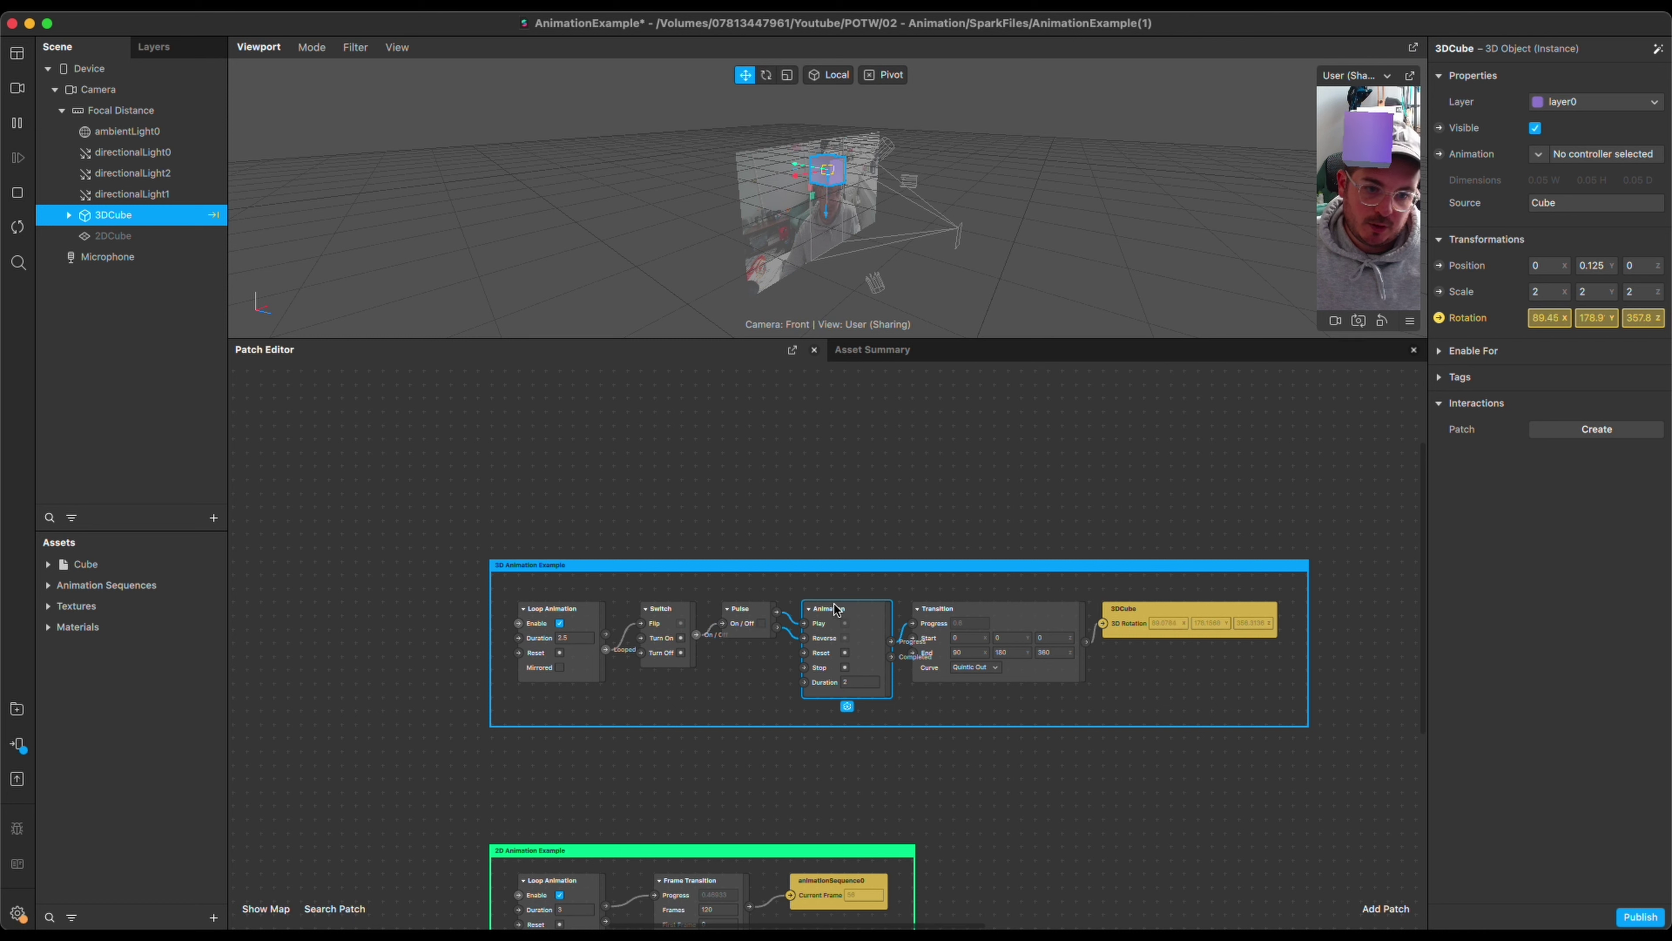
{"action": "left_click", "coordinate": [856, 682]}
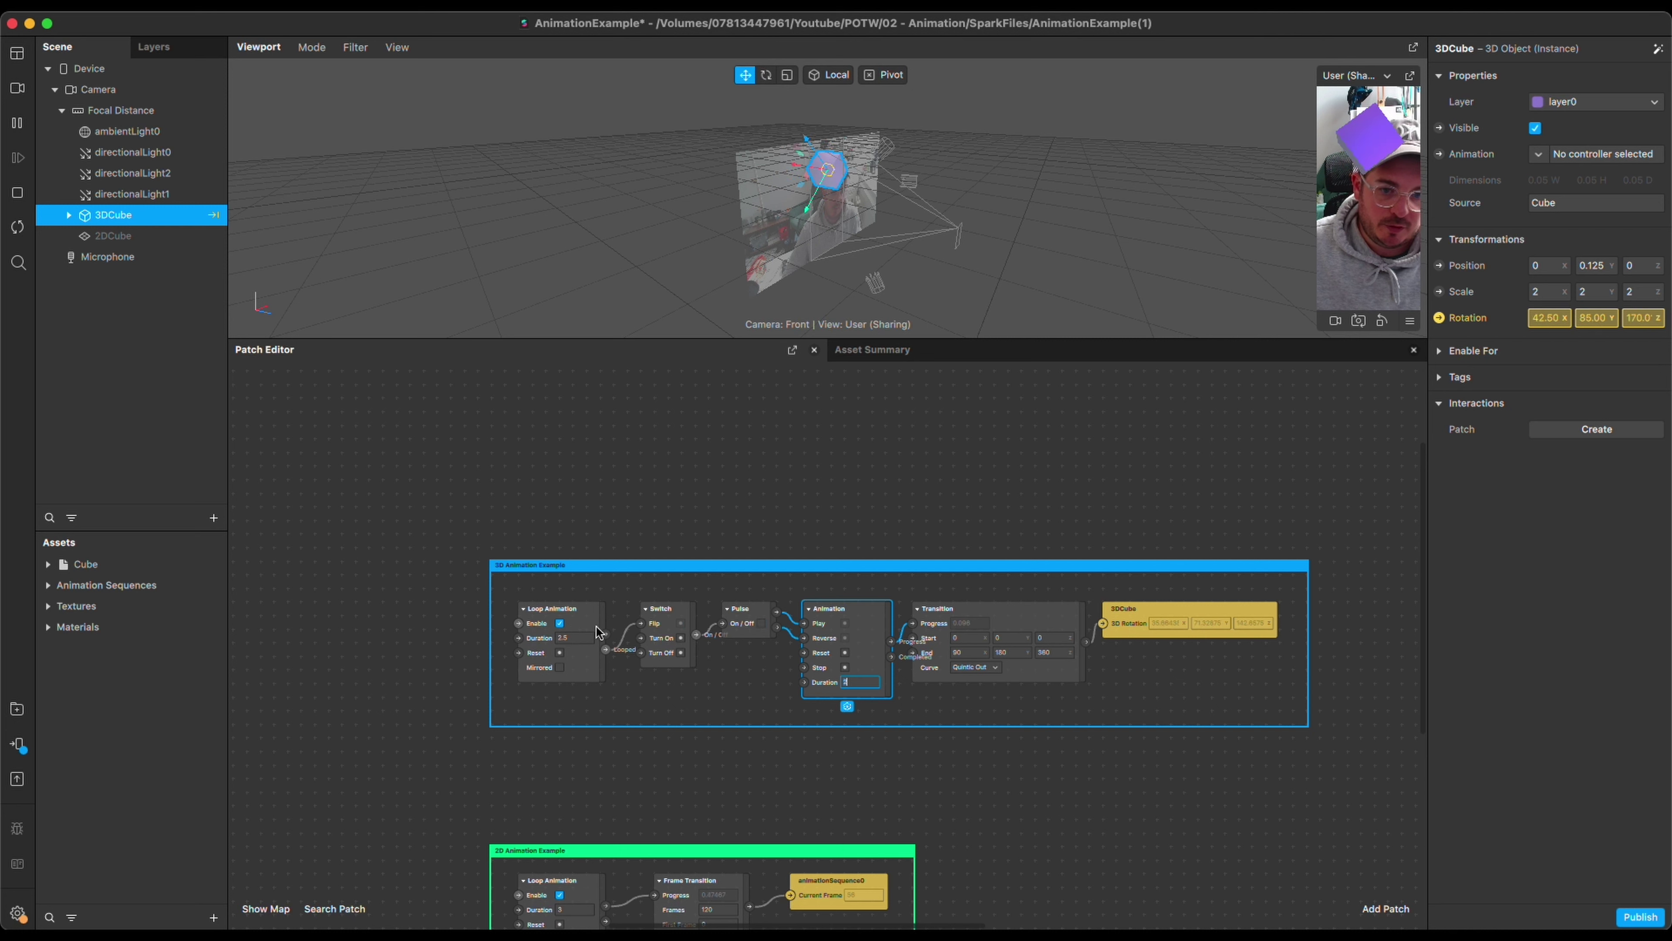
{"action": "type", "text": "4"}
{"action": "key", "text": "Return"}
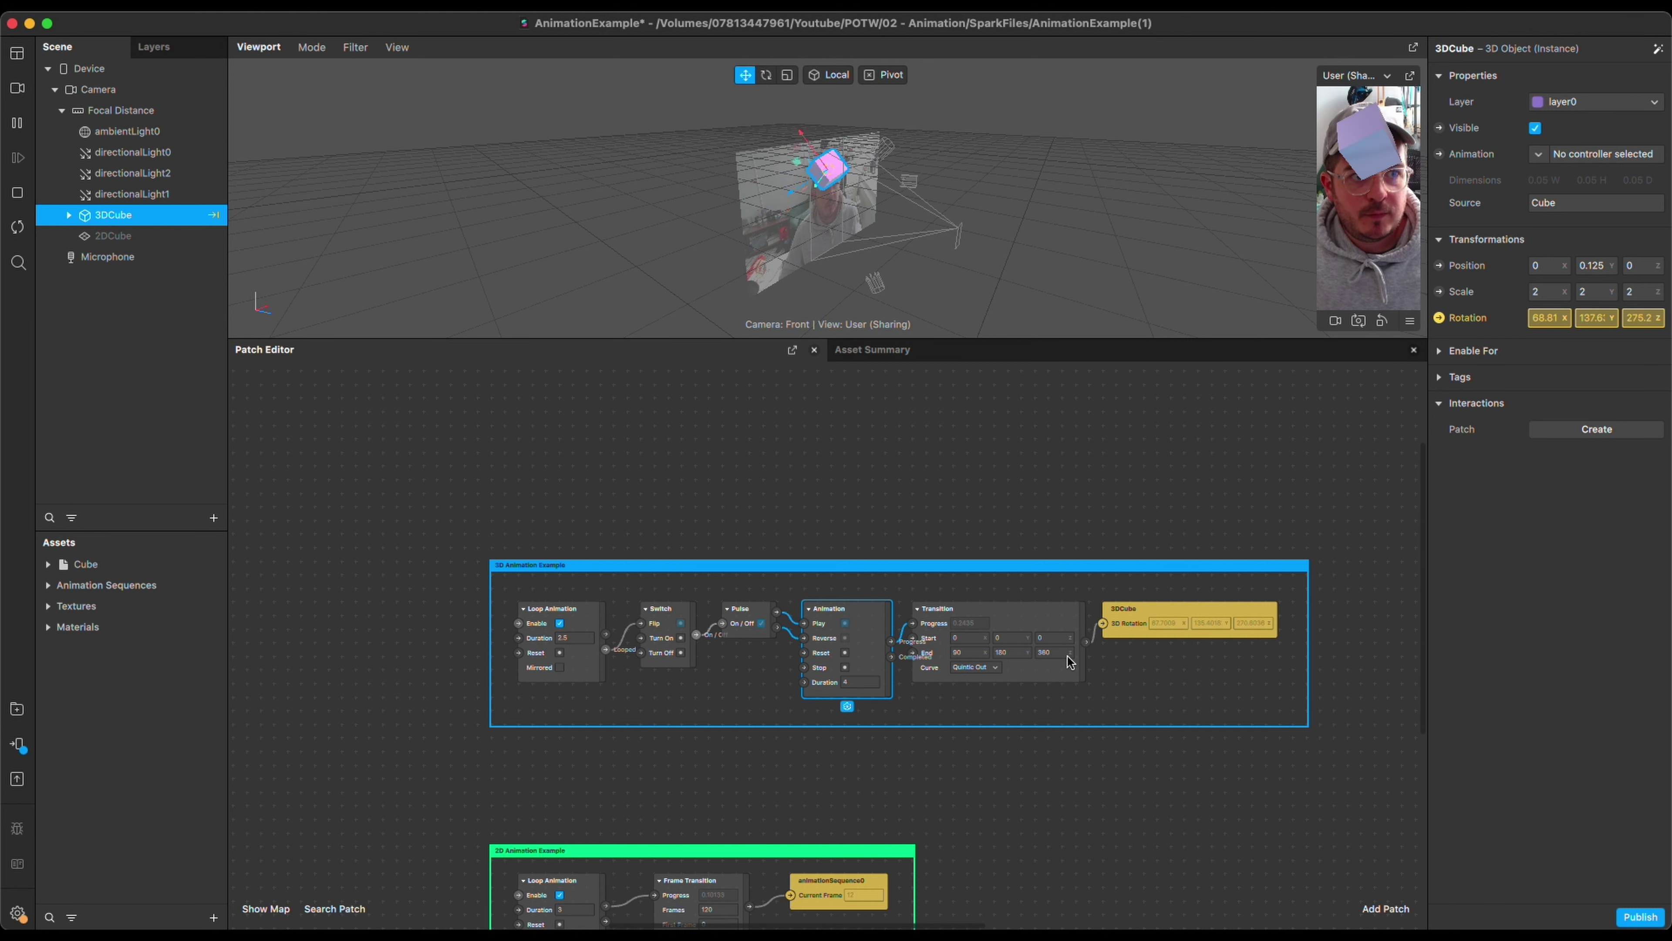
{"action": "left_click", "coordinate": [854, 681]}
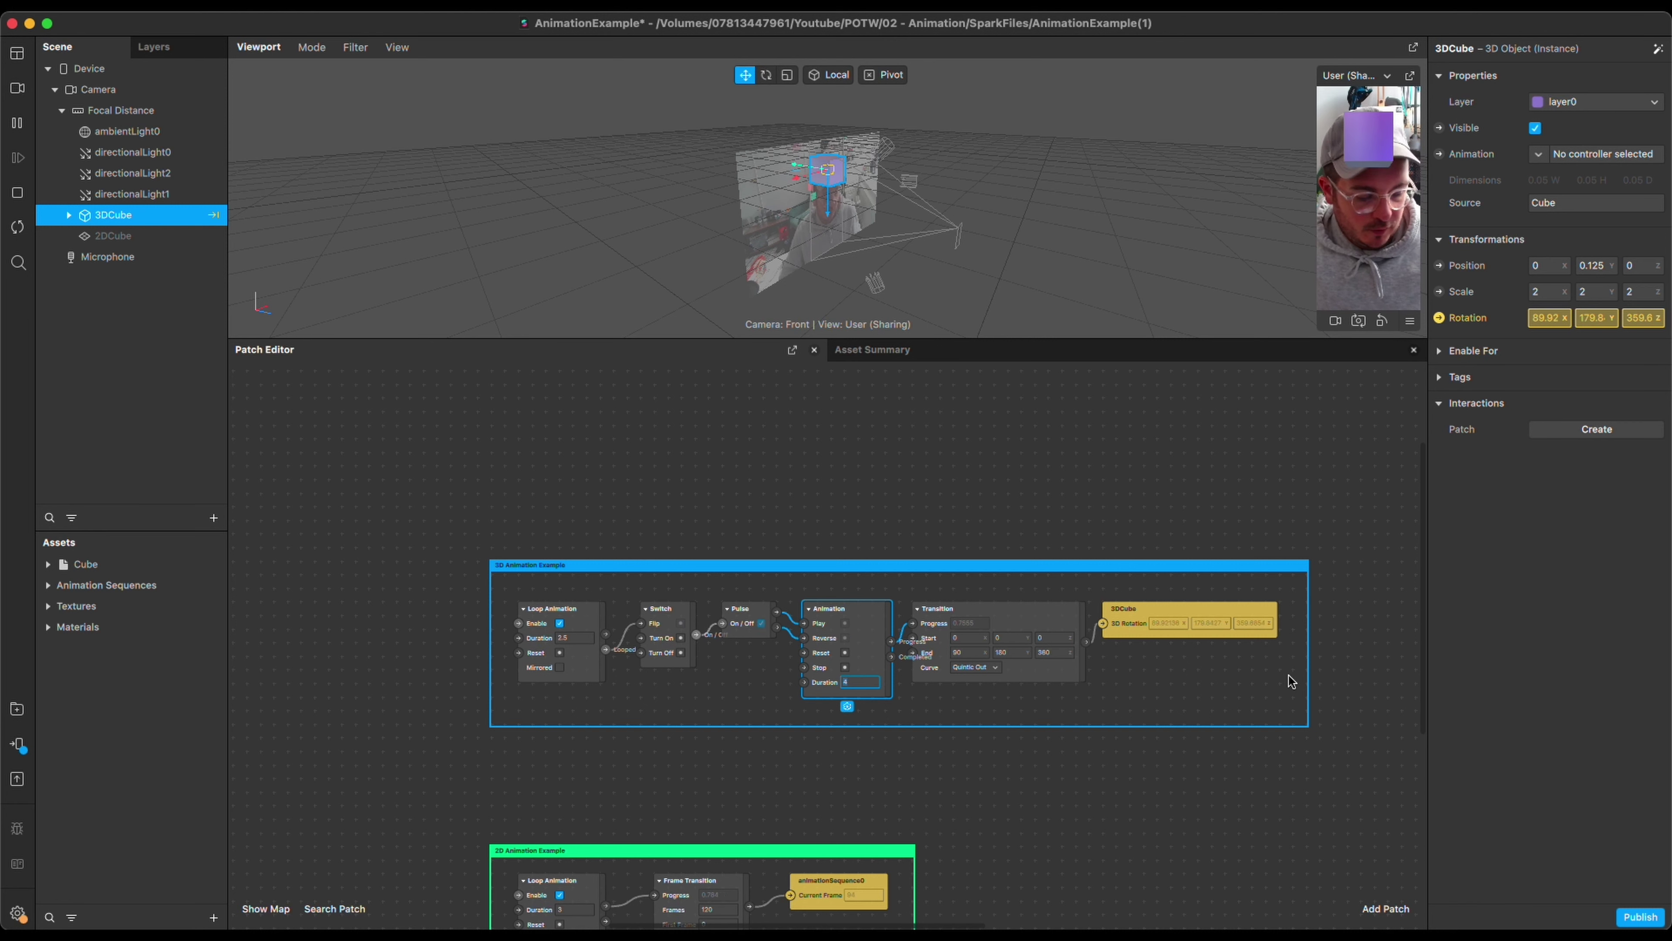
{"action": "type", "text": "2"}
{"action": "key", "text": "Return"}
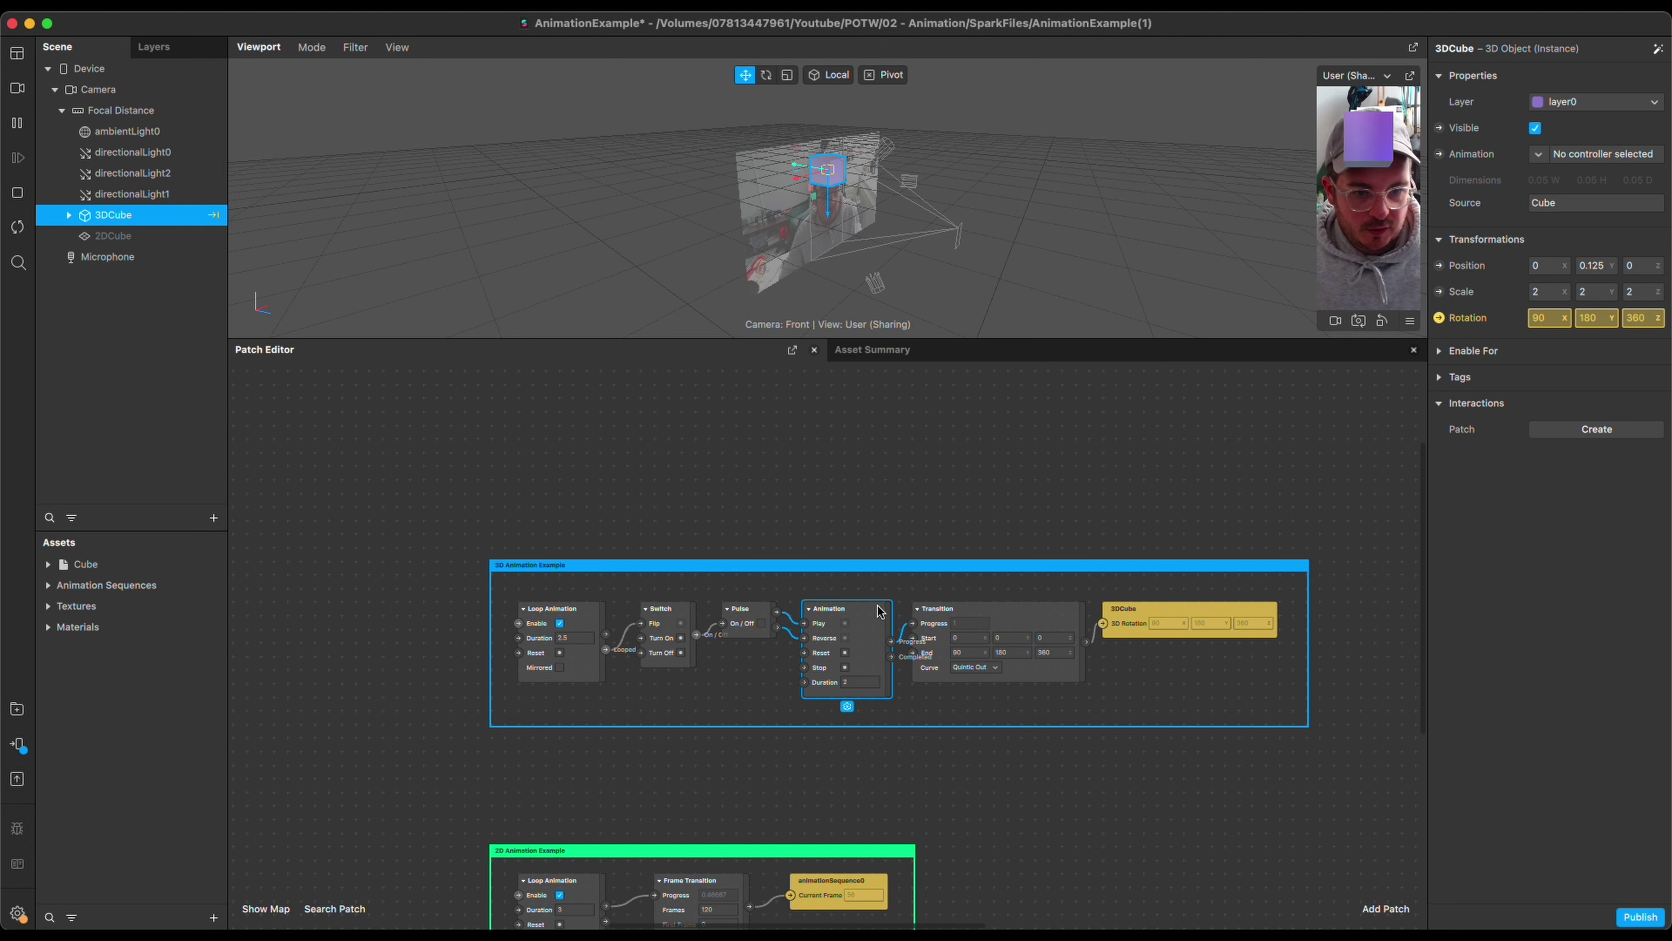
{"action": "left_click", "coordinate": [1071, 661]}
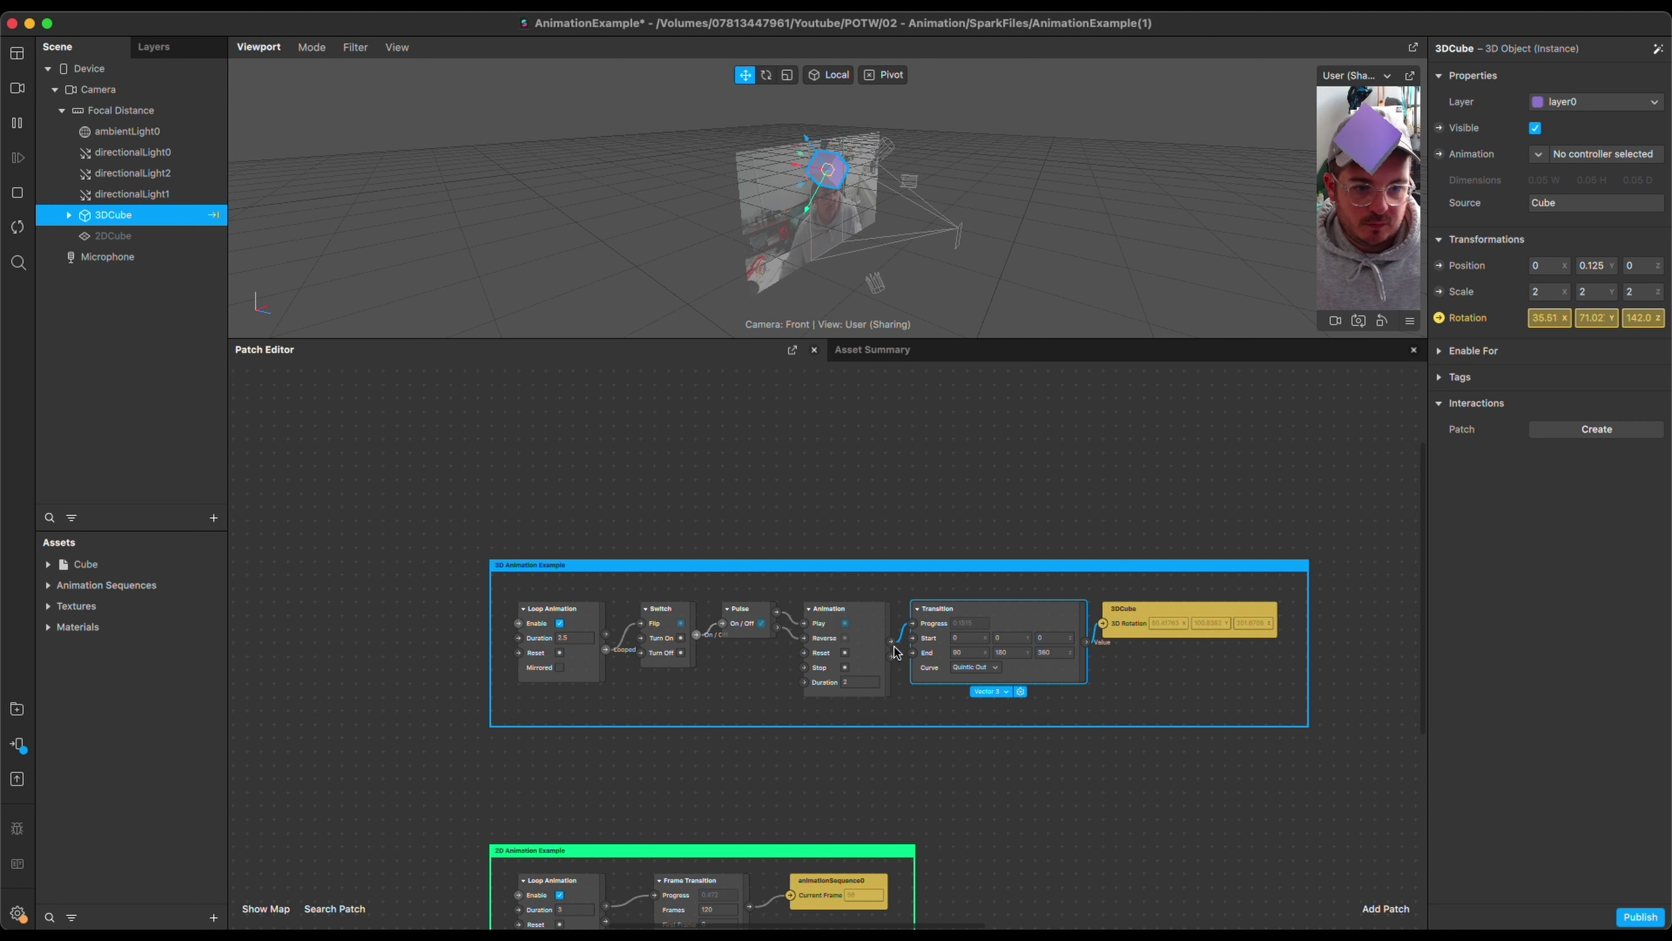
{"action": "left_click", "coordinate": [911, 631]}
{"action": "left_click", "coordinate": [937, 669]}
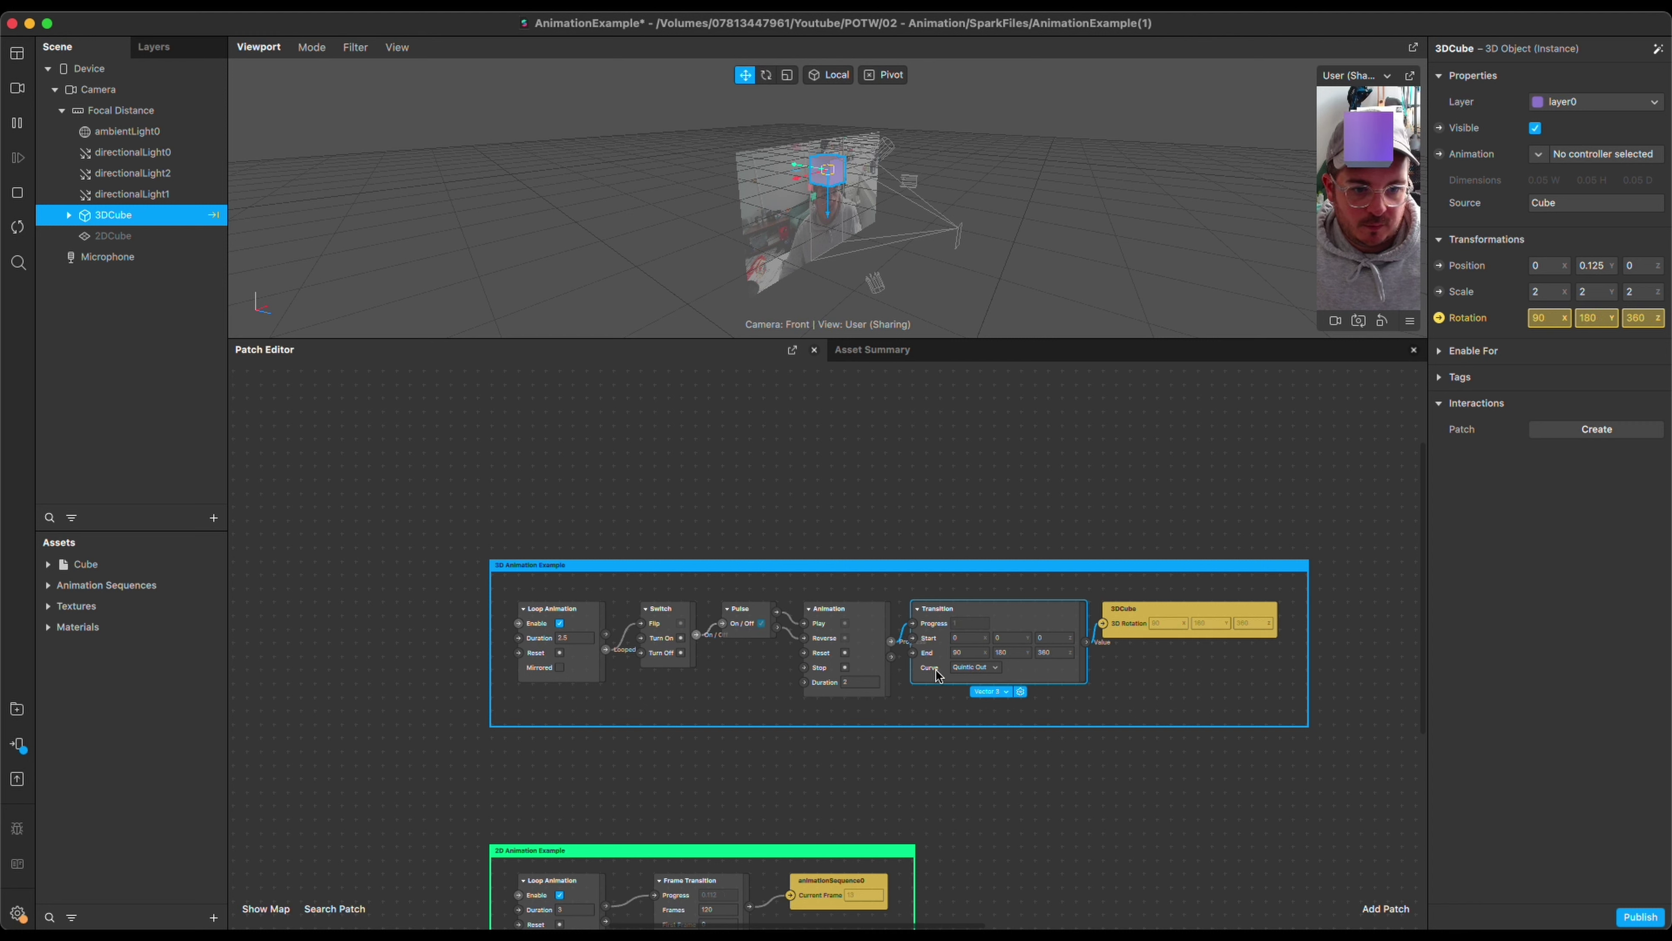
{"action": "left_click", "coordinate": [915, 642]}
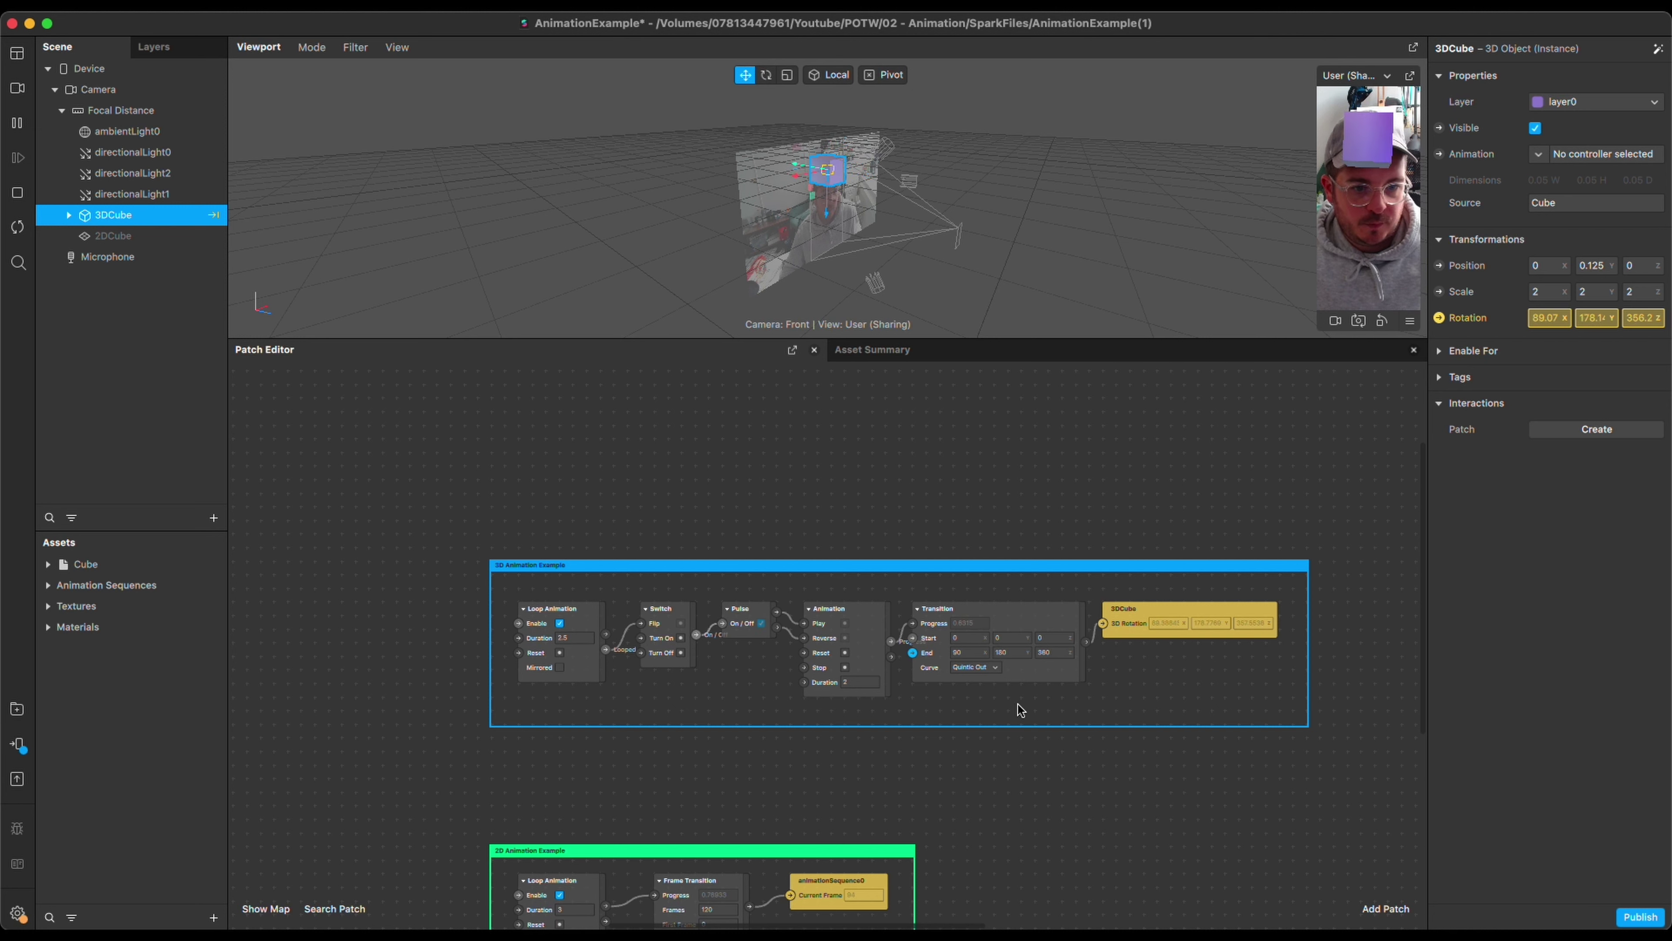
Try Linear and Elastic In-Out on the Transition curve, then settle on Quartic In-Out
{"action": "left_click", "coordinate": [968, 679]}
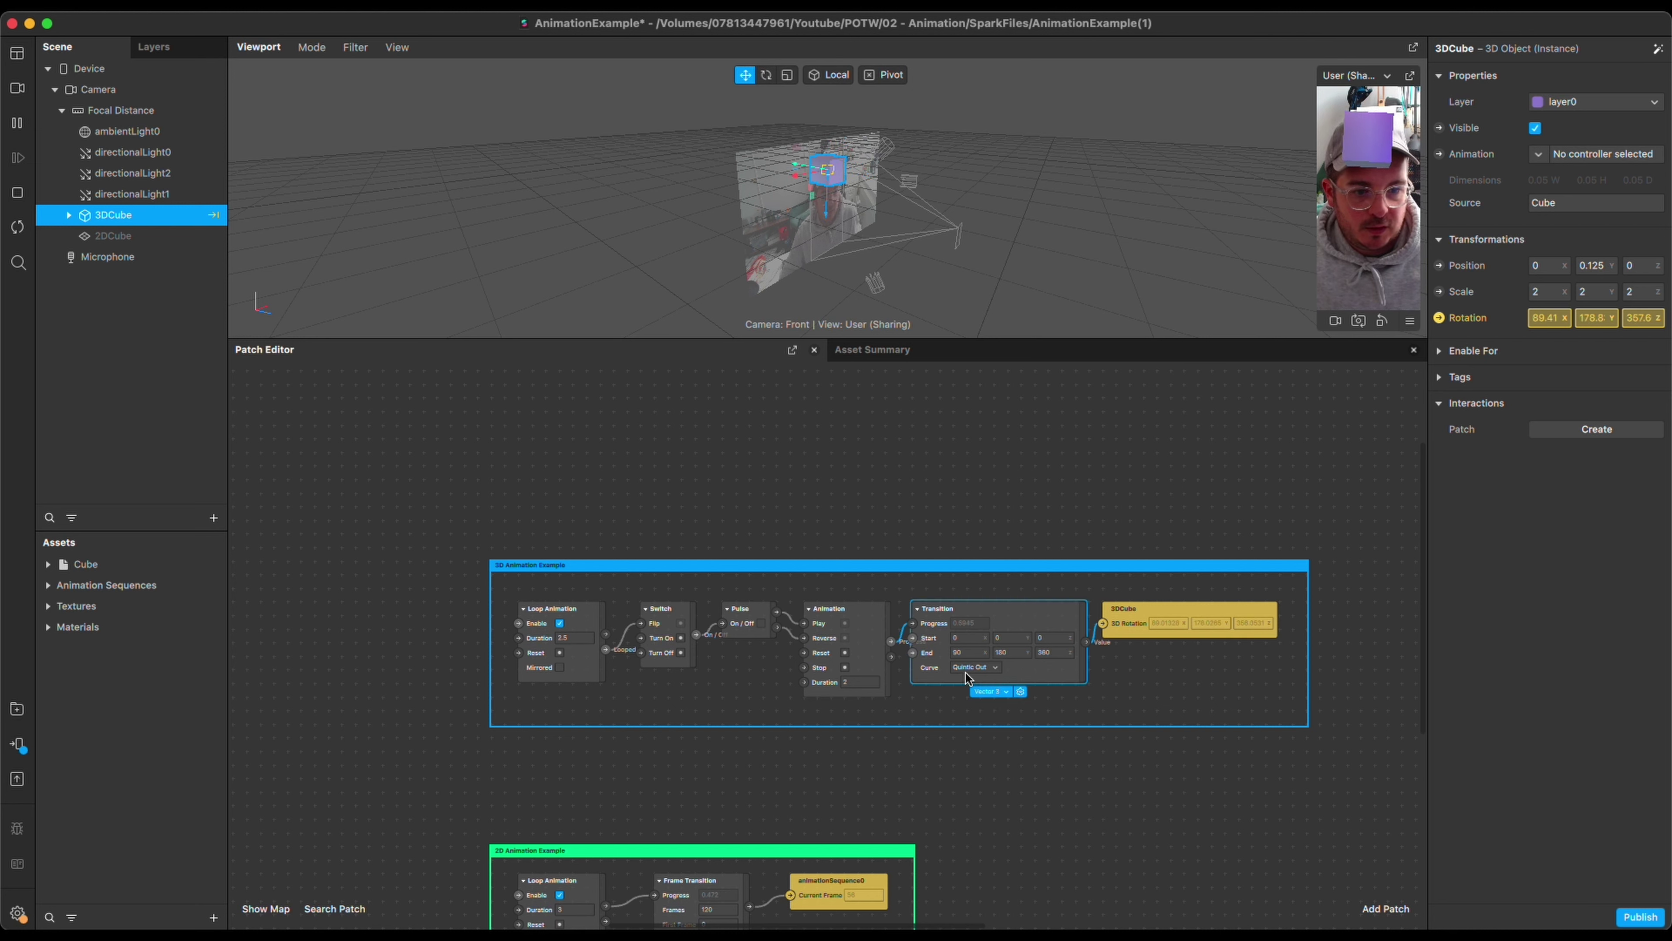
{"action": "left_click", "coordinate": [970, 668]}
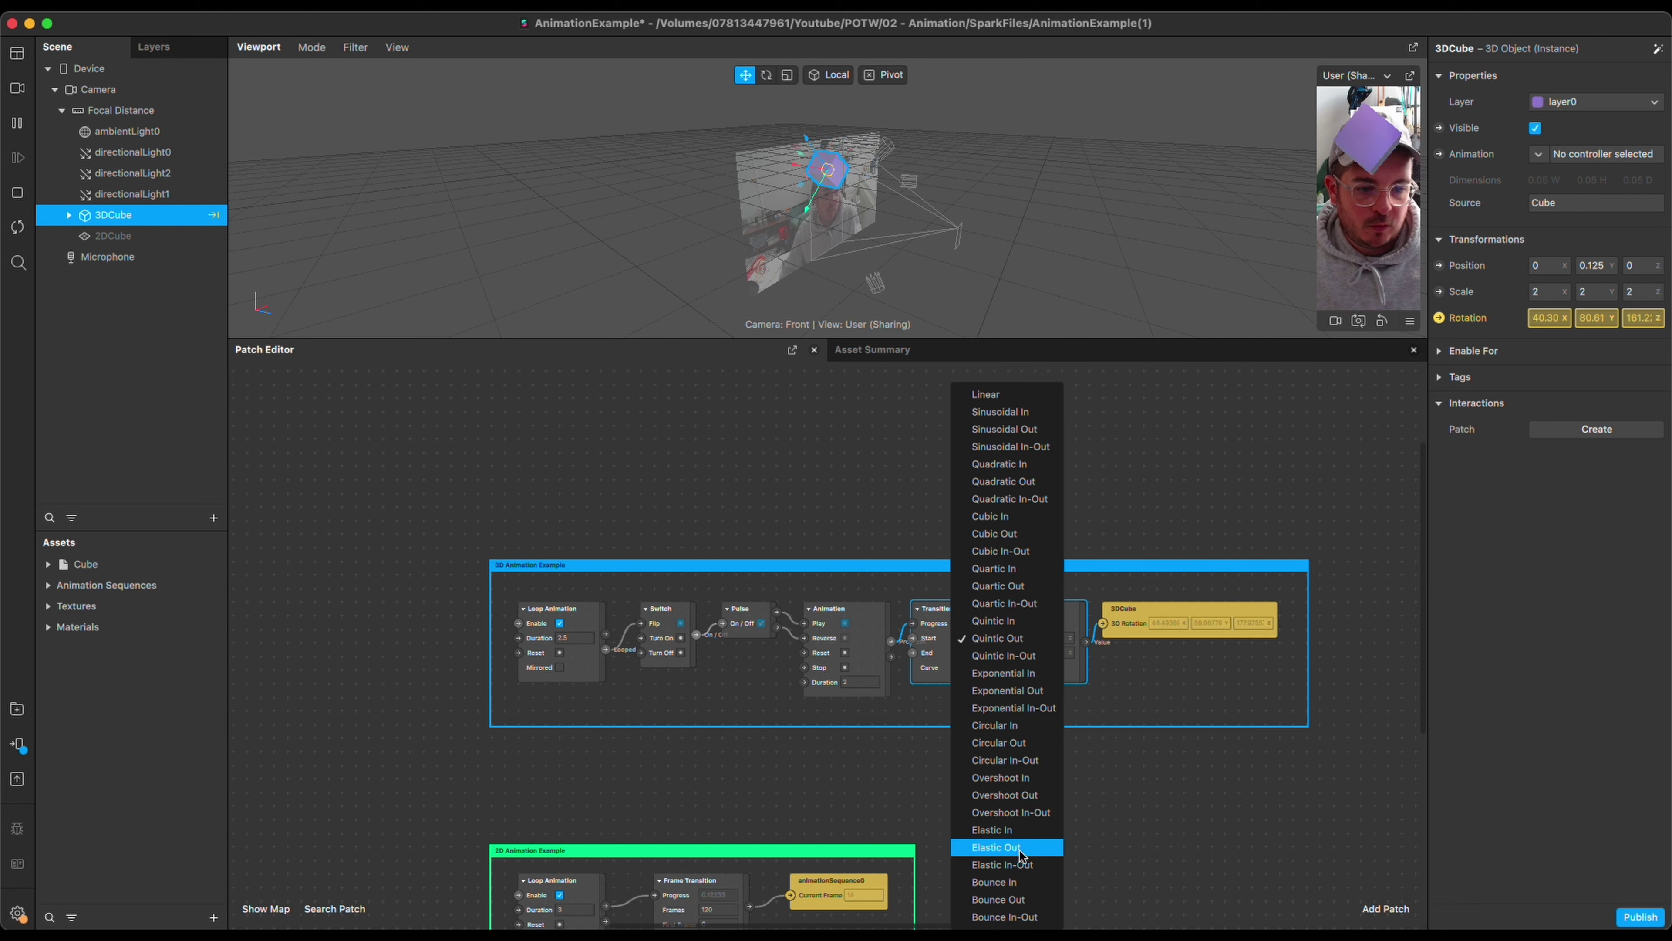
{"action": "left_click", "coordinate": [1045, 395]}
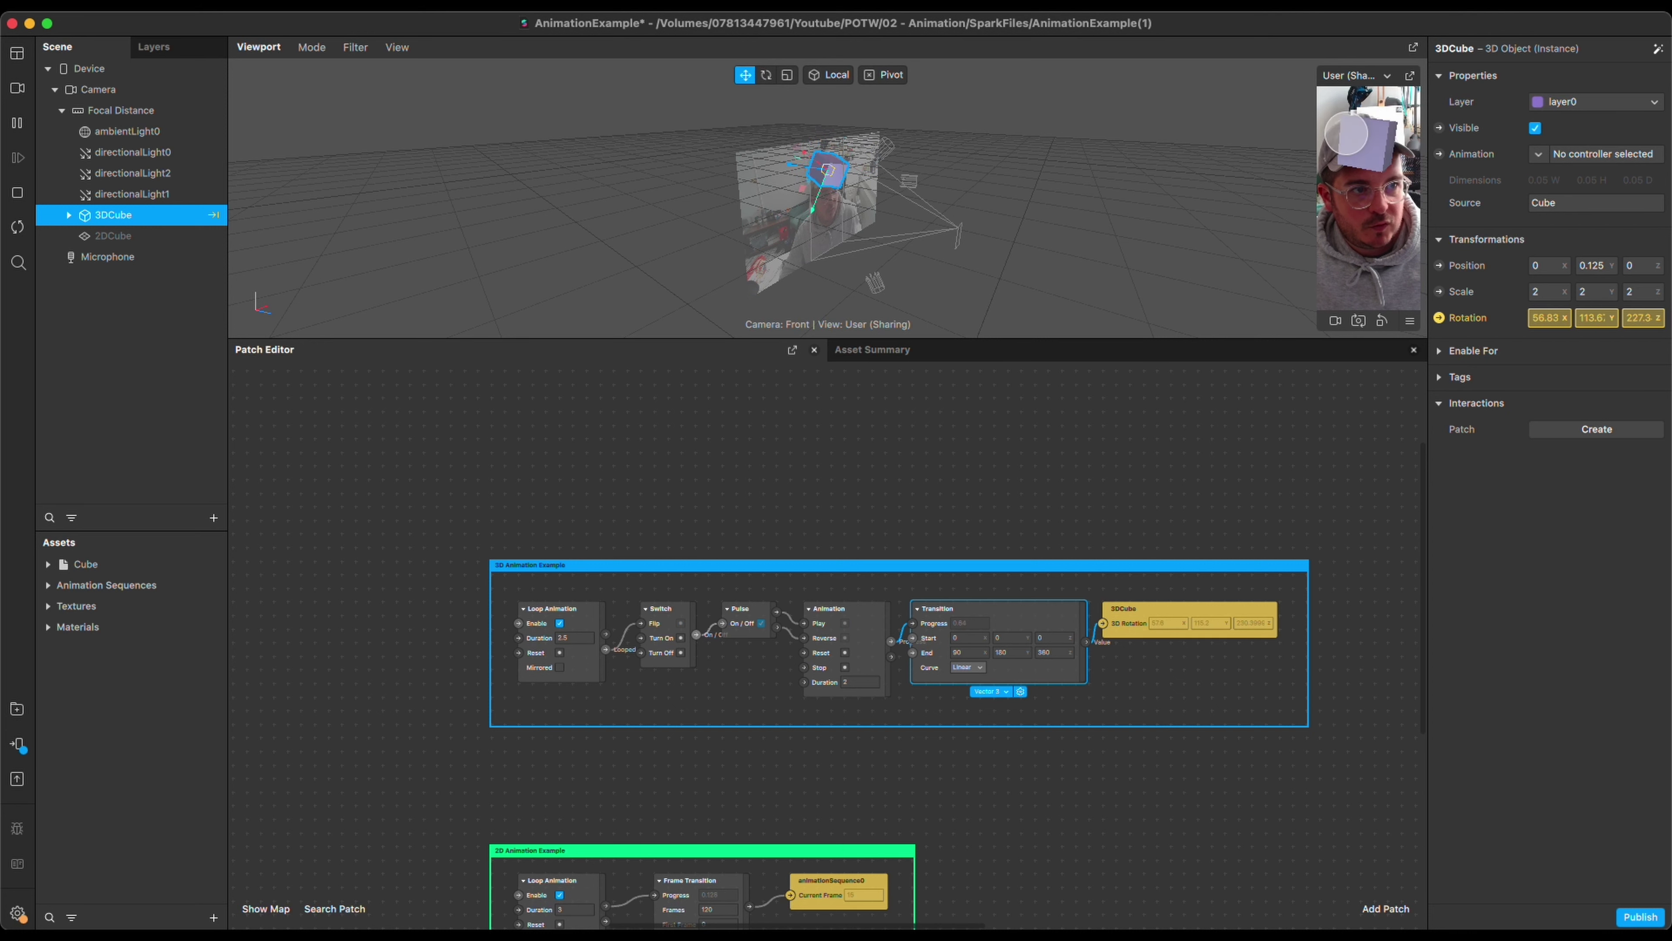
{"action": "left_click", "coordinate": [976, 669]}
{"action": "left_click", "coordinate": [1049, 872]}
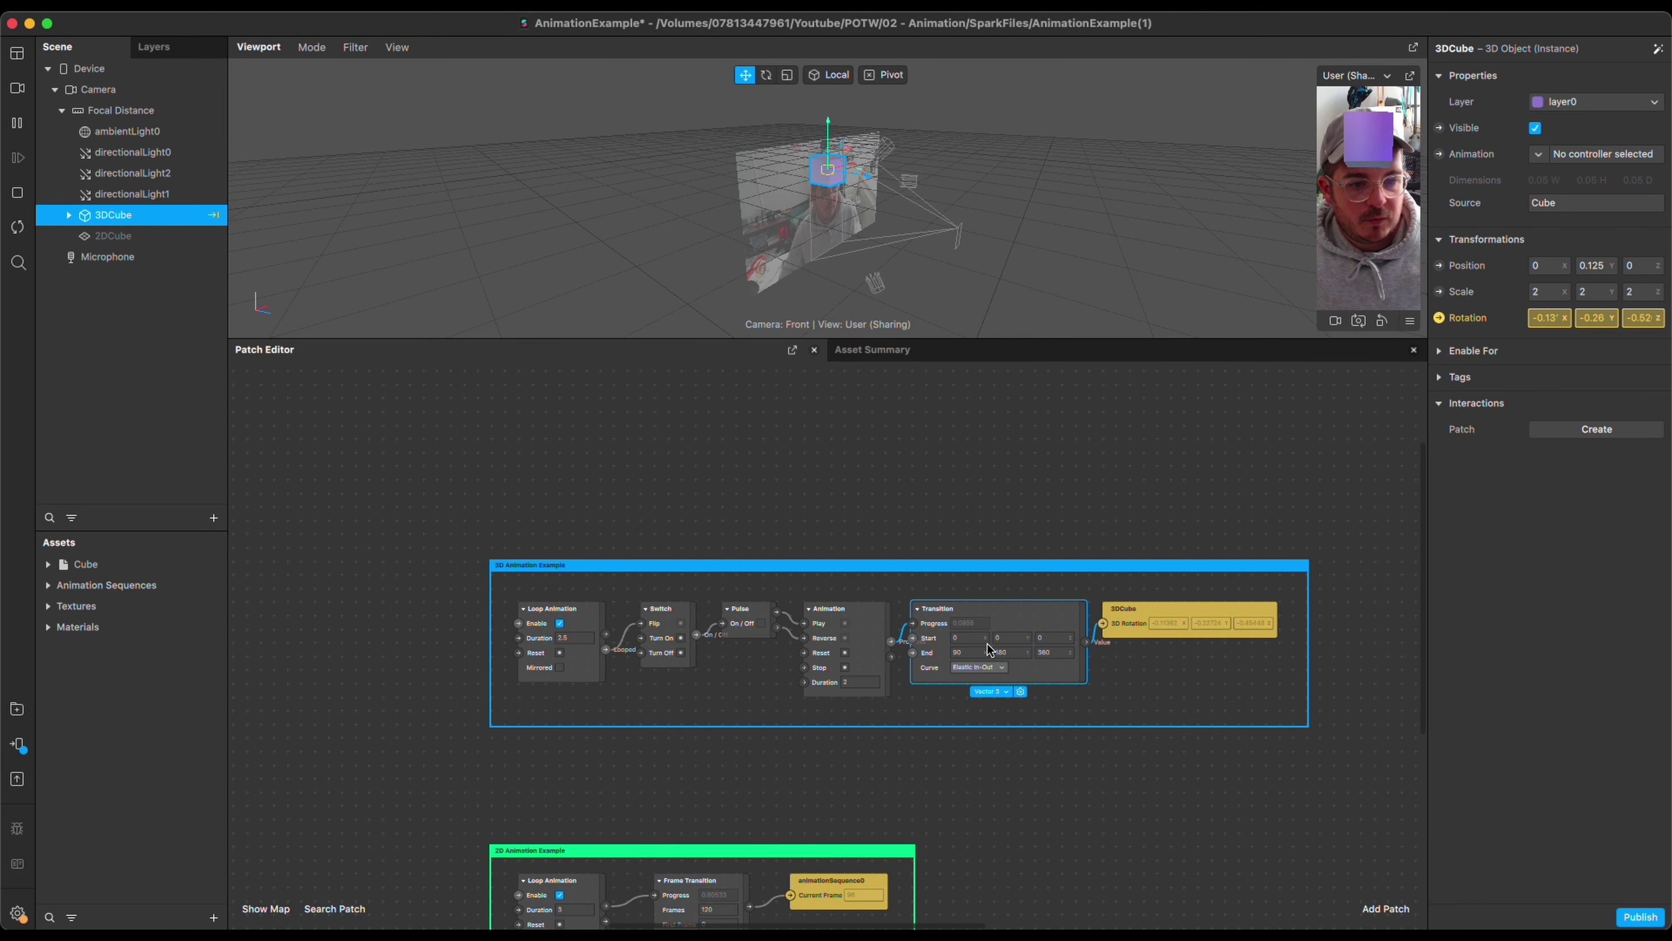
{"action": "left_click", "coordinate": [1006, 669]}
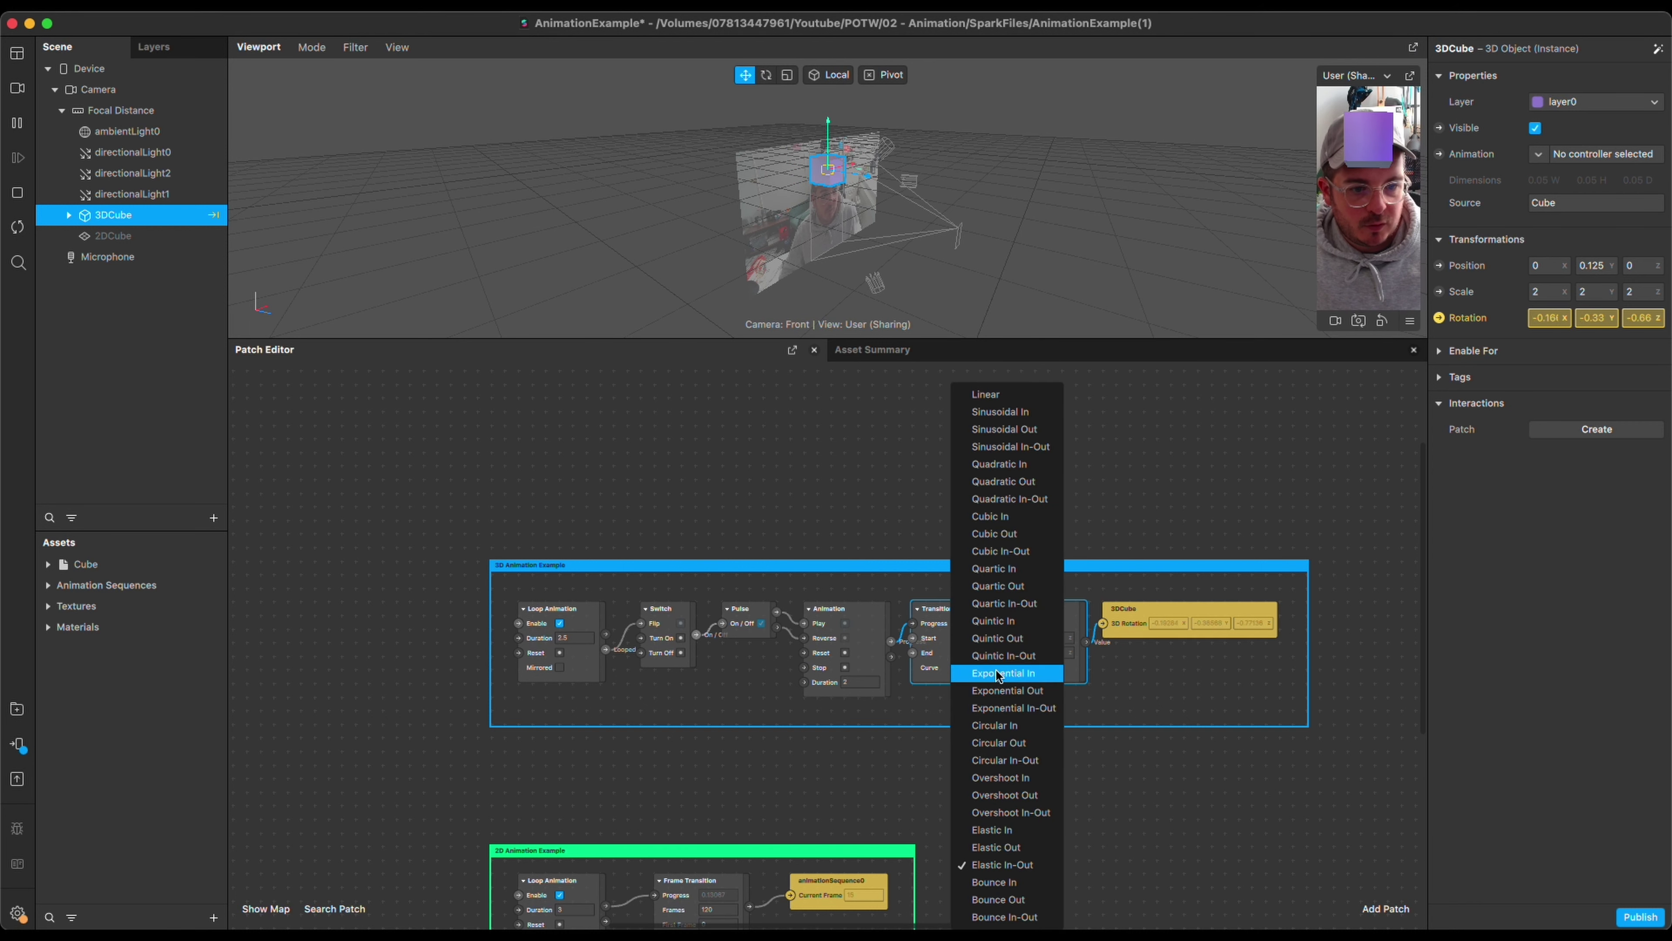
{"action": "left_click", "coordinate": [1022, 609]}
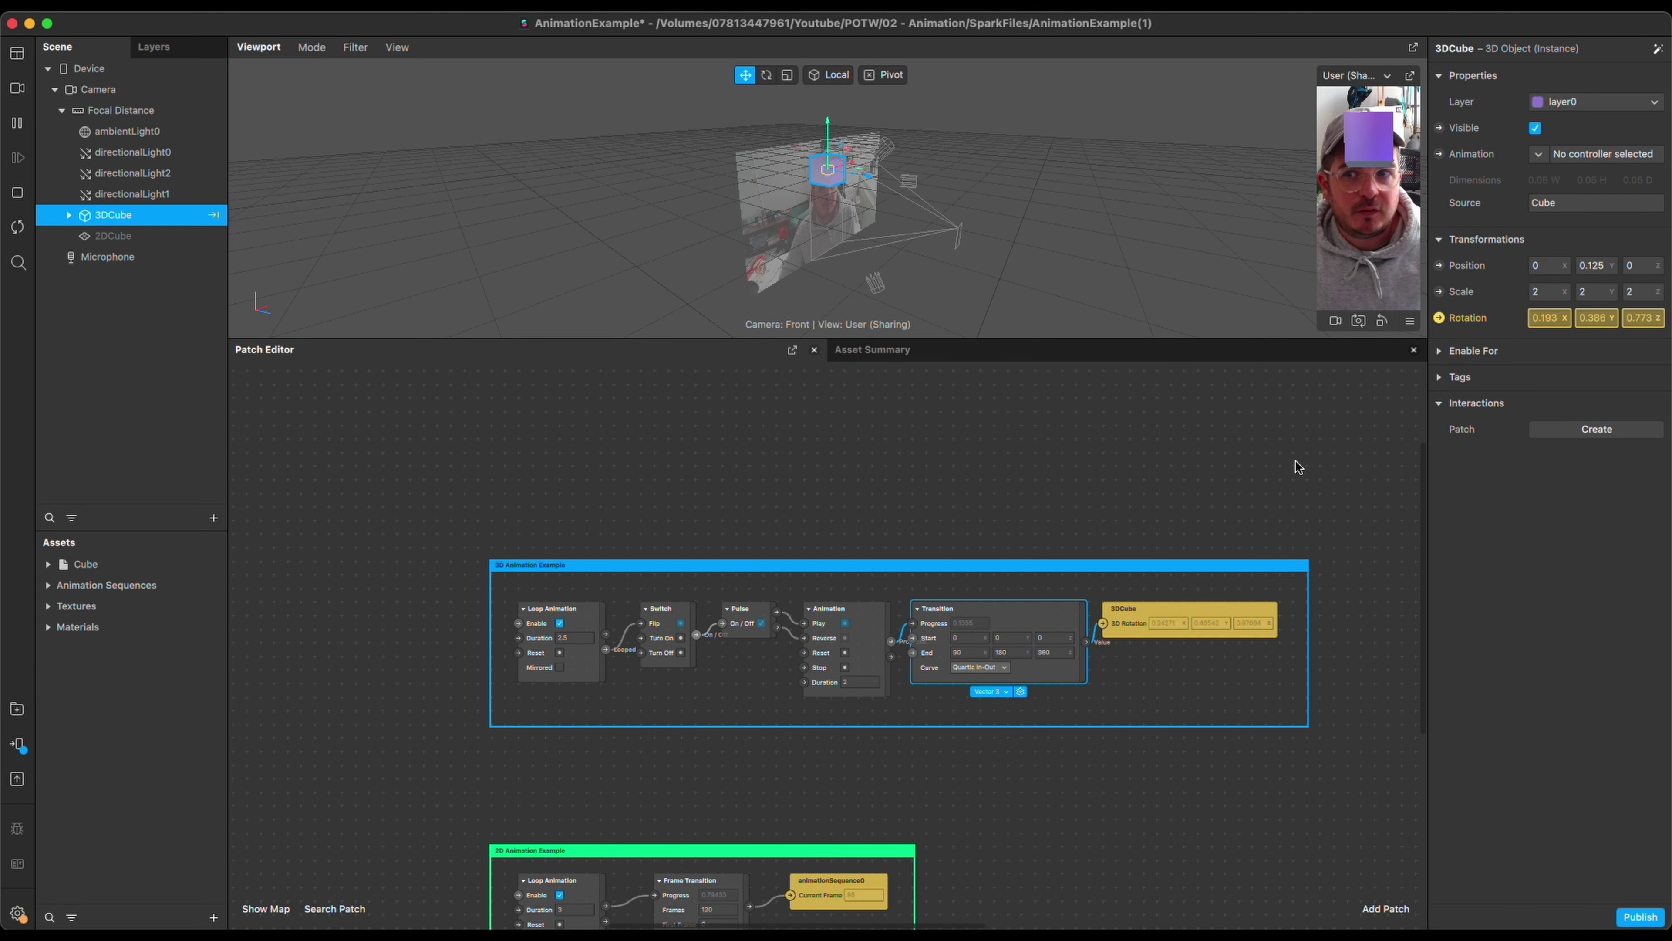
Select the 3DCube patch, pan to the 2D animation group, and orbit and zoom around the cube
{"action": "left_click", "coordinate": [1147, 615]}
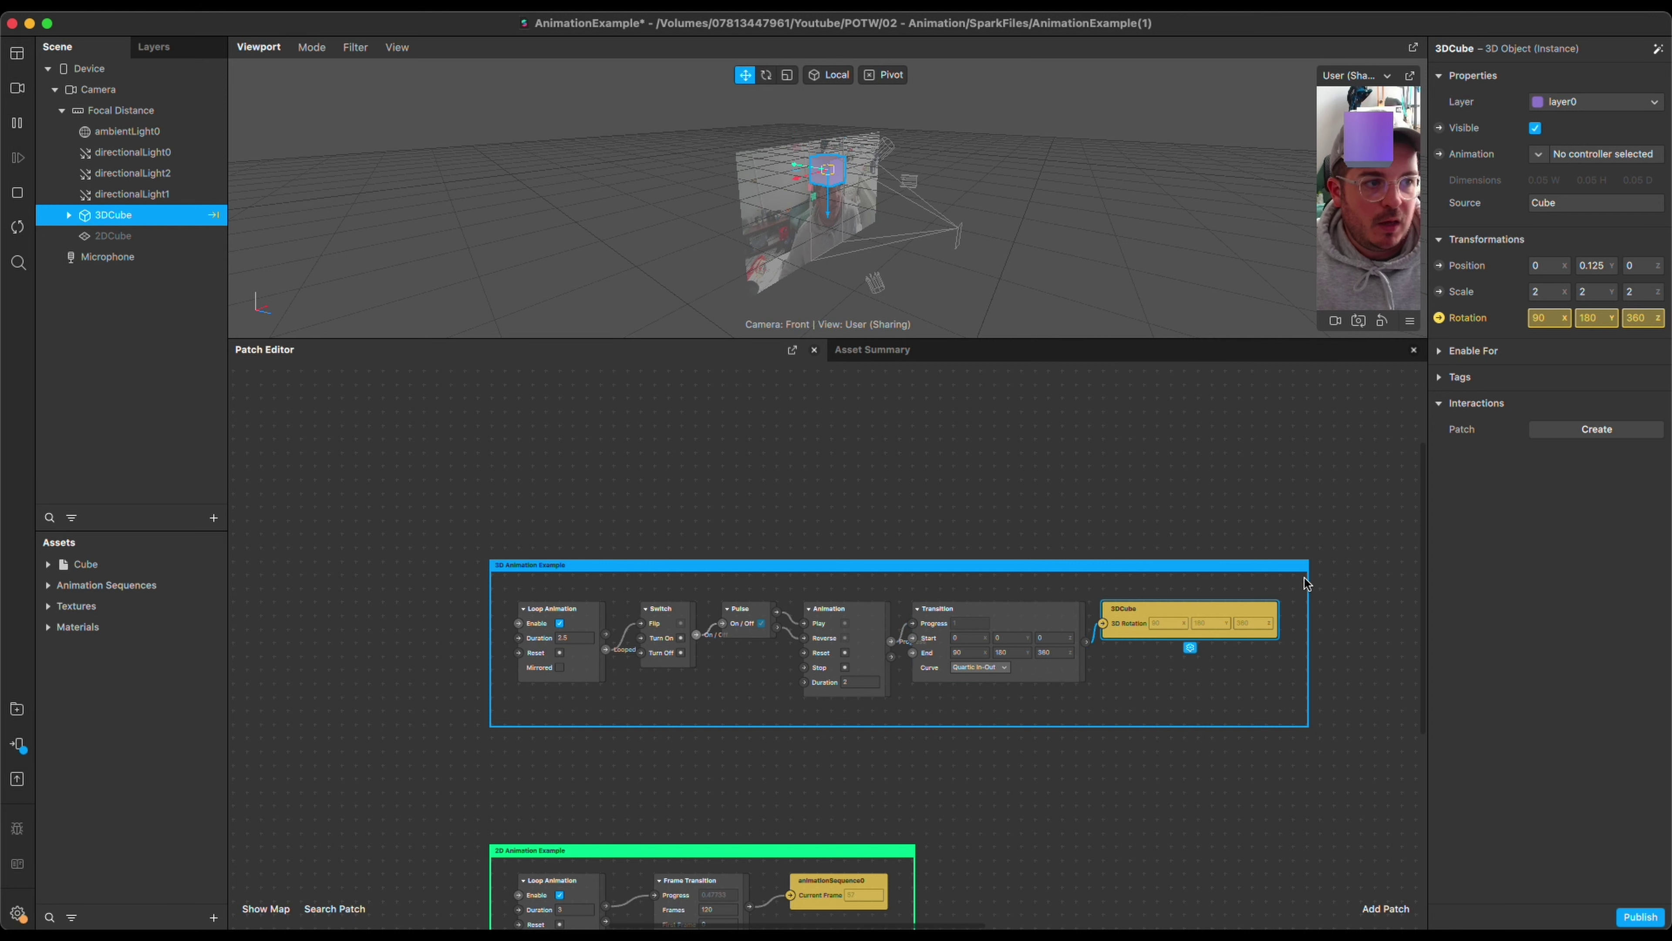
{"action": "left_click_drag", "start_coordinate": [1118, 625], "coordinate": [1118, 639]}
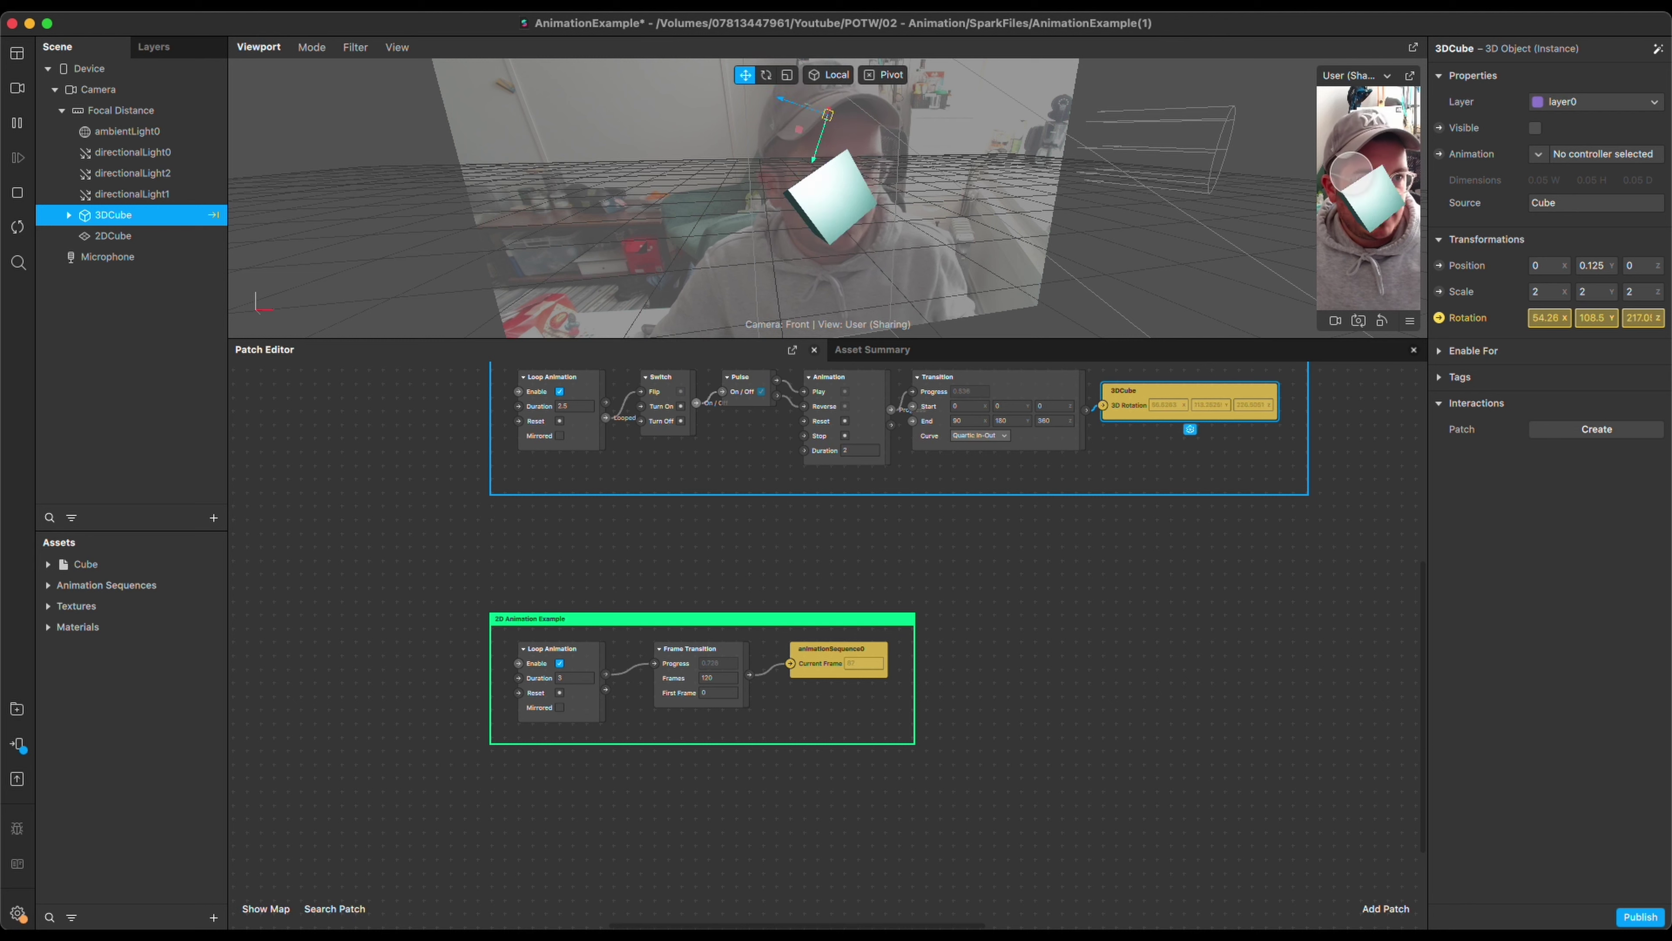
{"action": "left_click_drag", "start_coordinate": [869, 185], "coordinate": [793, 177]}
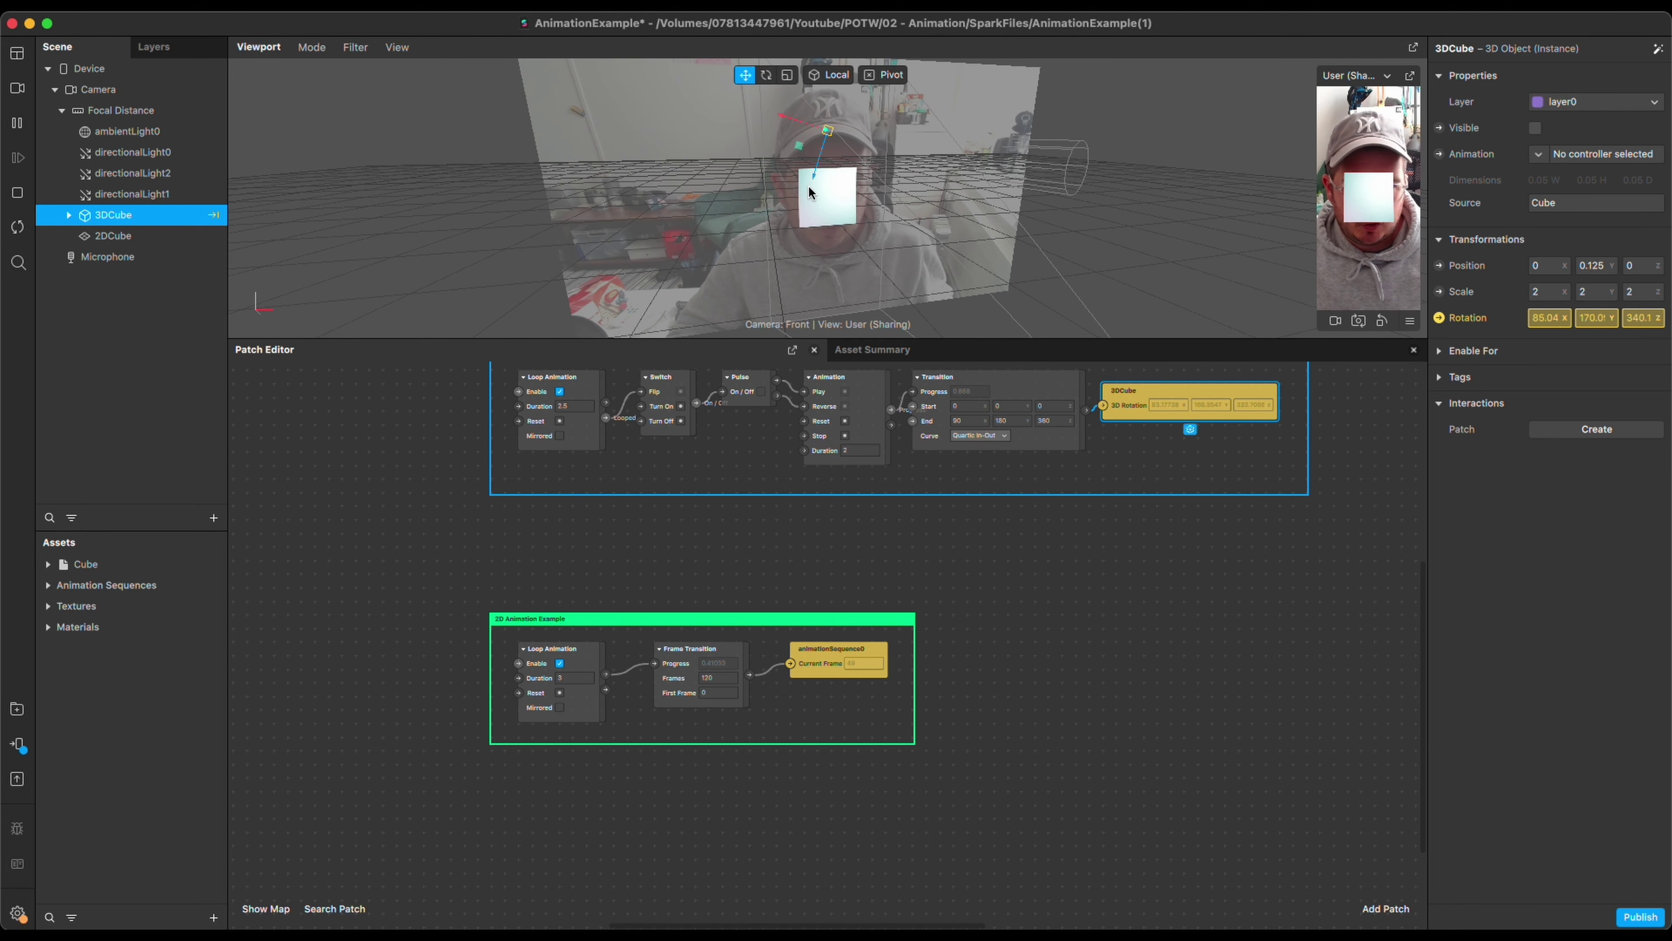
{"action": "scroll", "coordinate": [808, 184], "scroll_direction": "up", "scroll_amount": 3}
Select the 2DCube plane and its CubeAnimation material under Assets > Materials
{"action": "left_click_drag", "start_coordinate": [1051, 150], "coordinate": [1151, 170]}
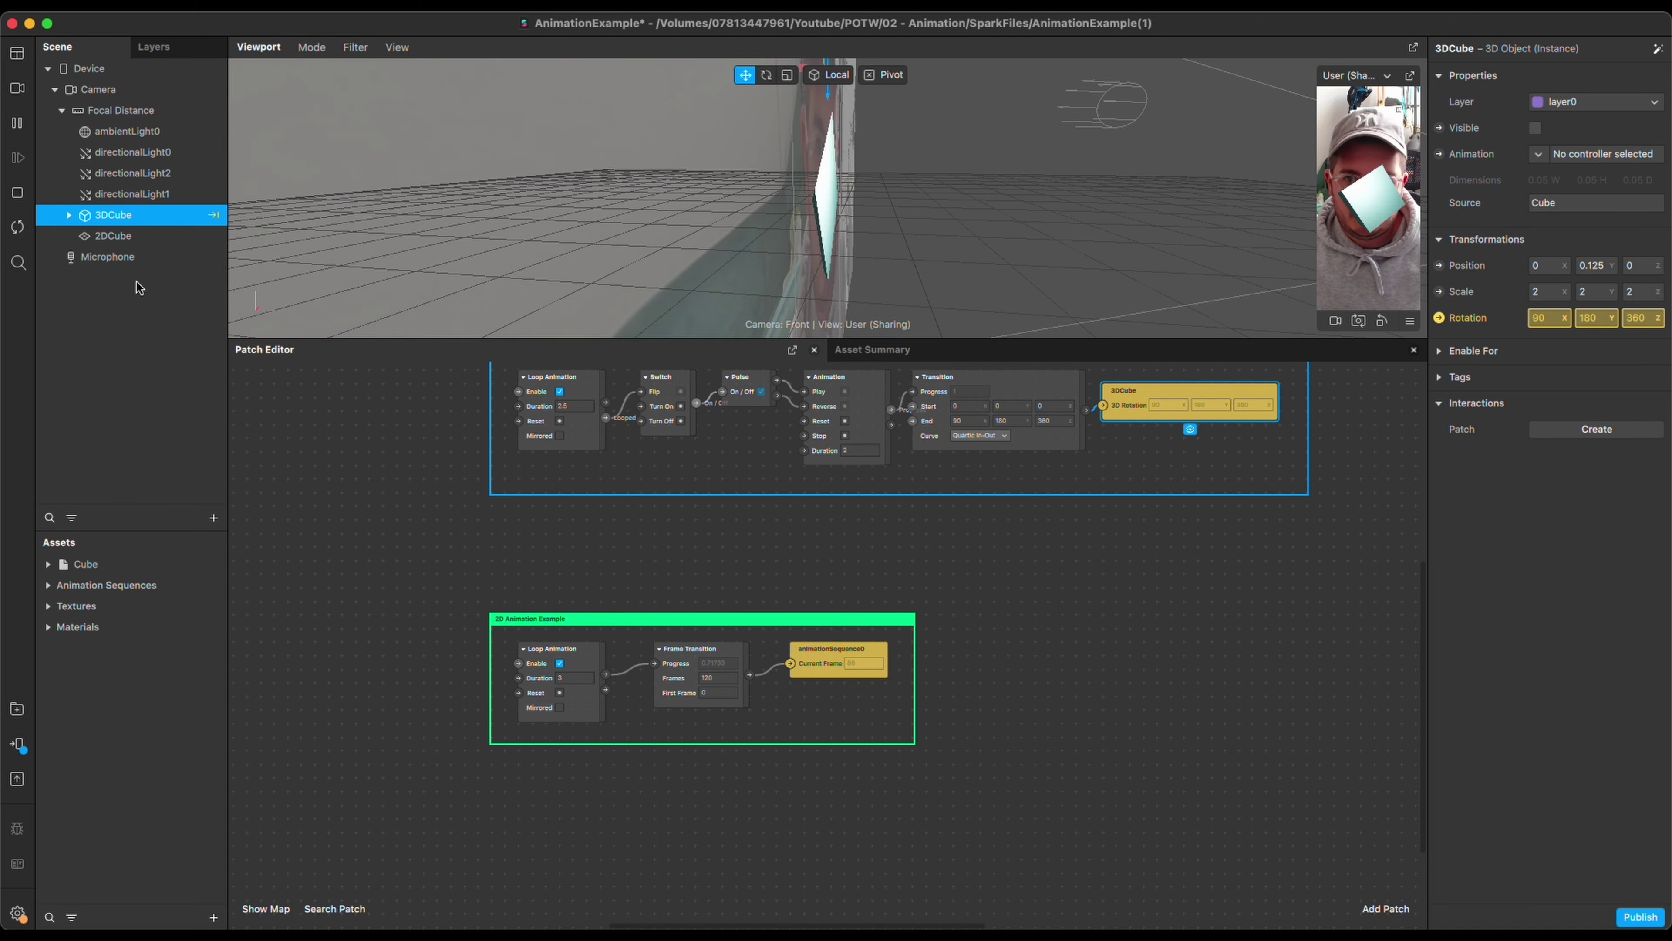
{"action": "left_click", "coordinate": [158, 234]}
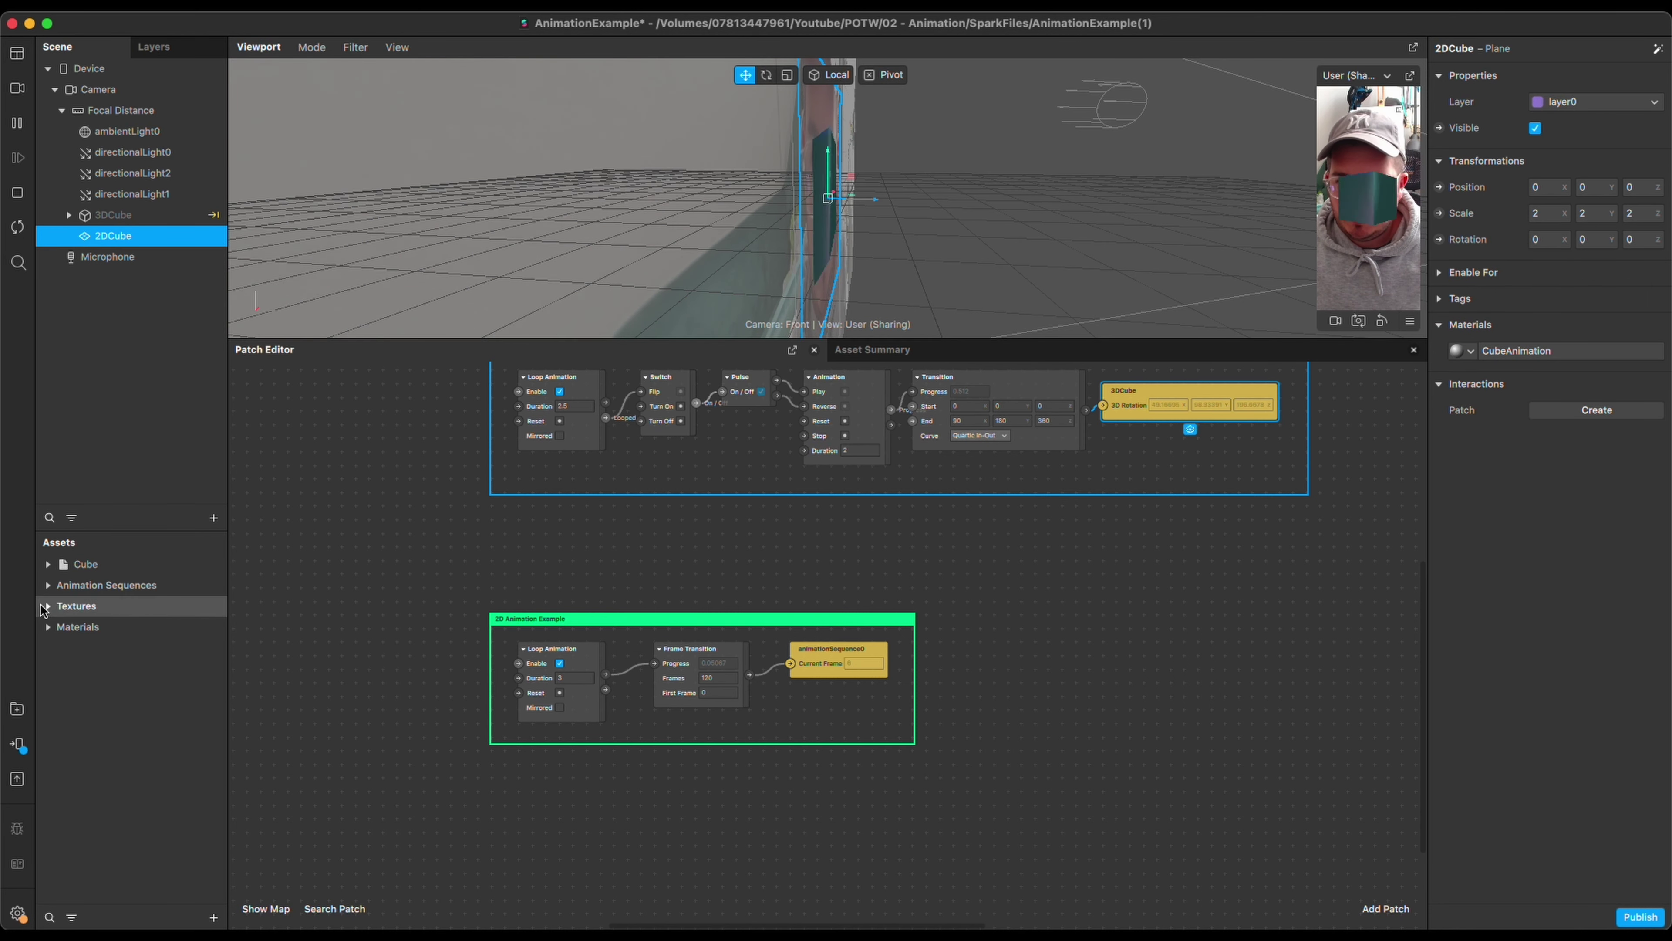
{"action": "left_click", "coordinate": [48, 627]}
{"action": "left_click", "coordinate": [116, 648]}
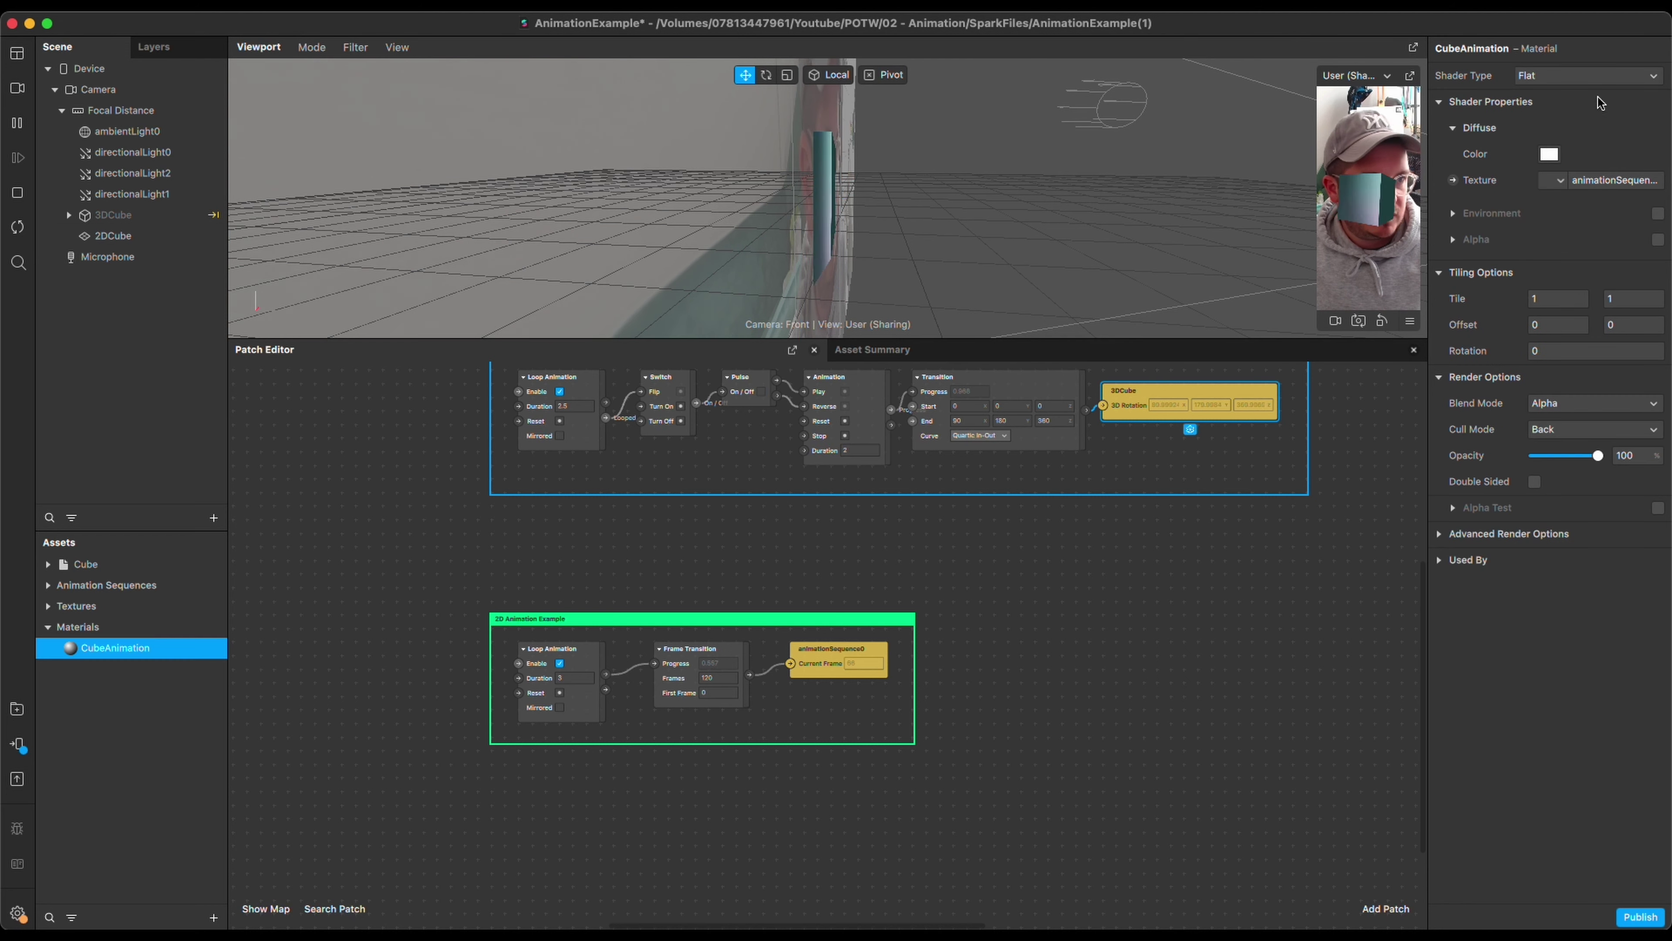
Reset CubeAnimation's texture to animationSequence0 and inspect the 2D animation patches
{"action": "left_click", "coordinate": [1560, 180]}
{"action": "left_click", "coordinate": [1592, 310]}
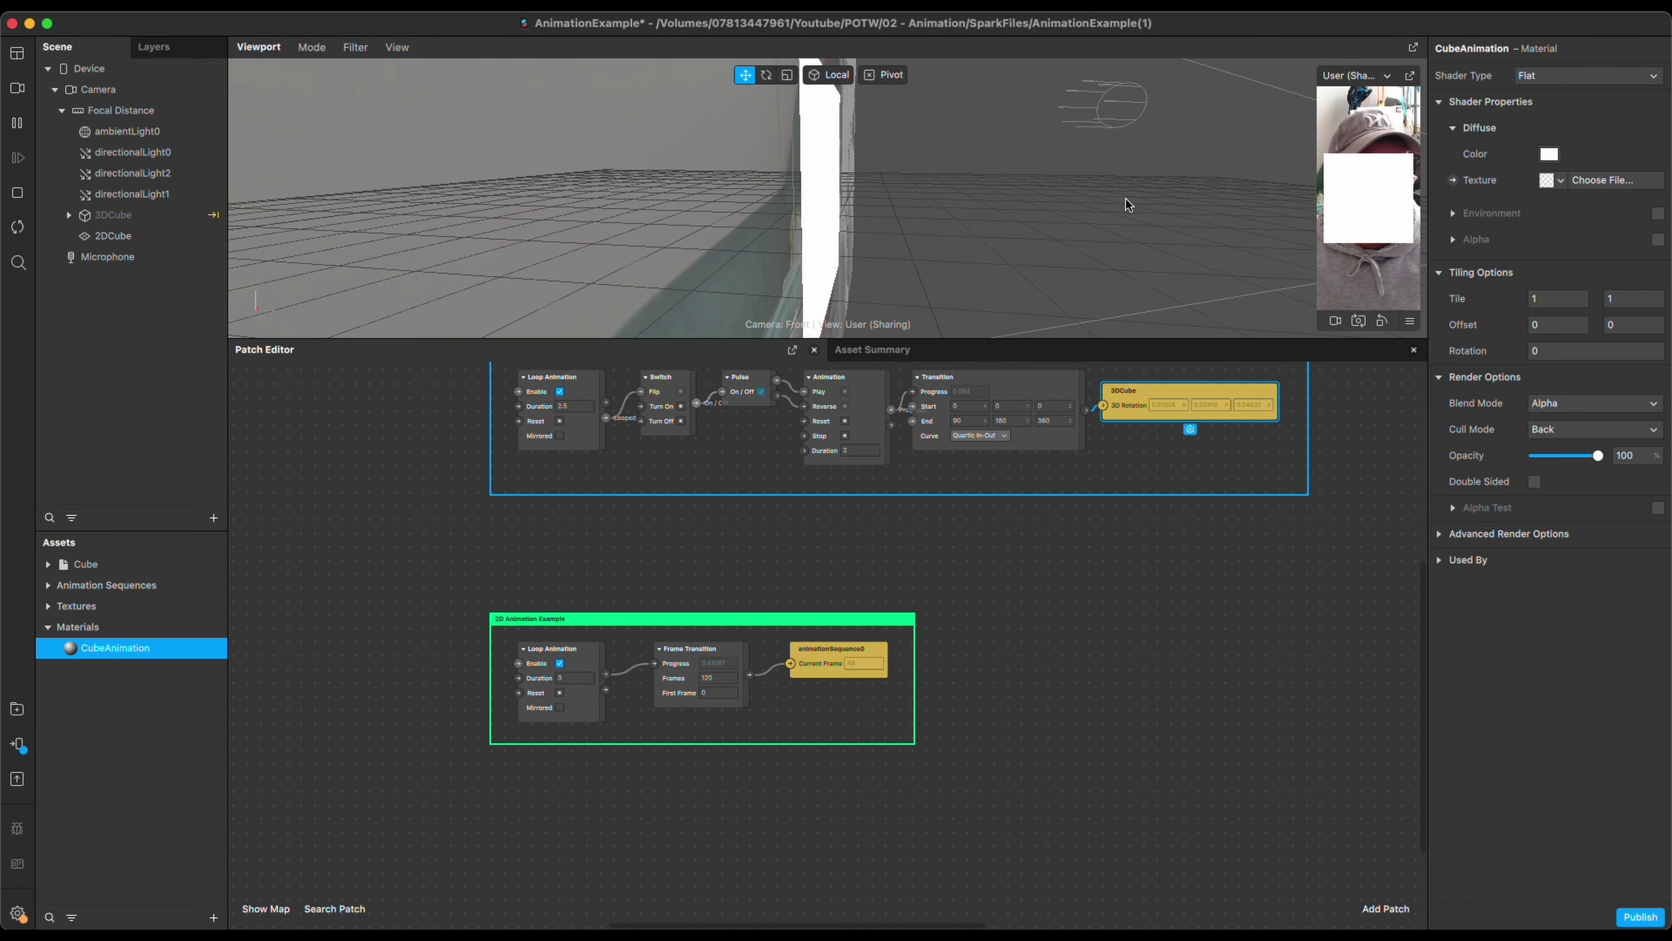
{"action": "left_click", "coordinate": [1563, 181]}
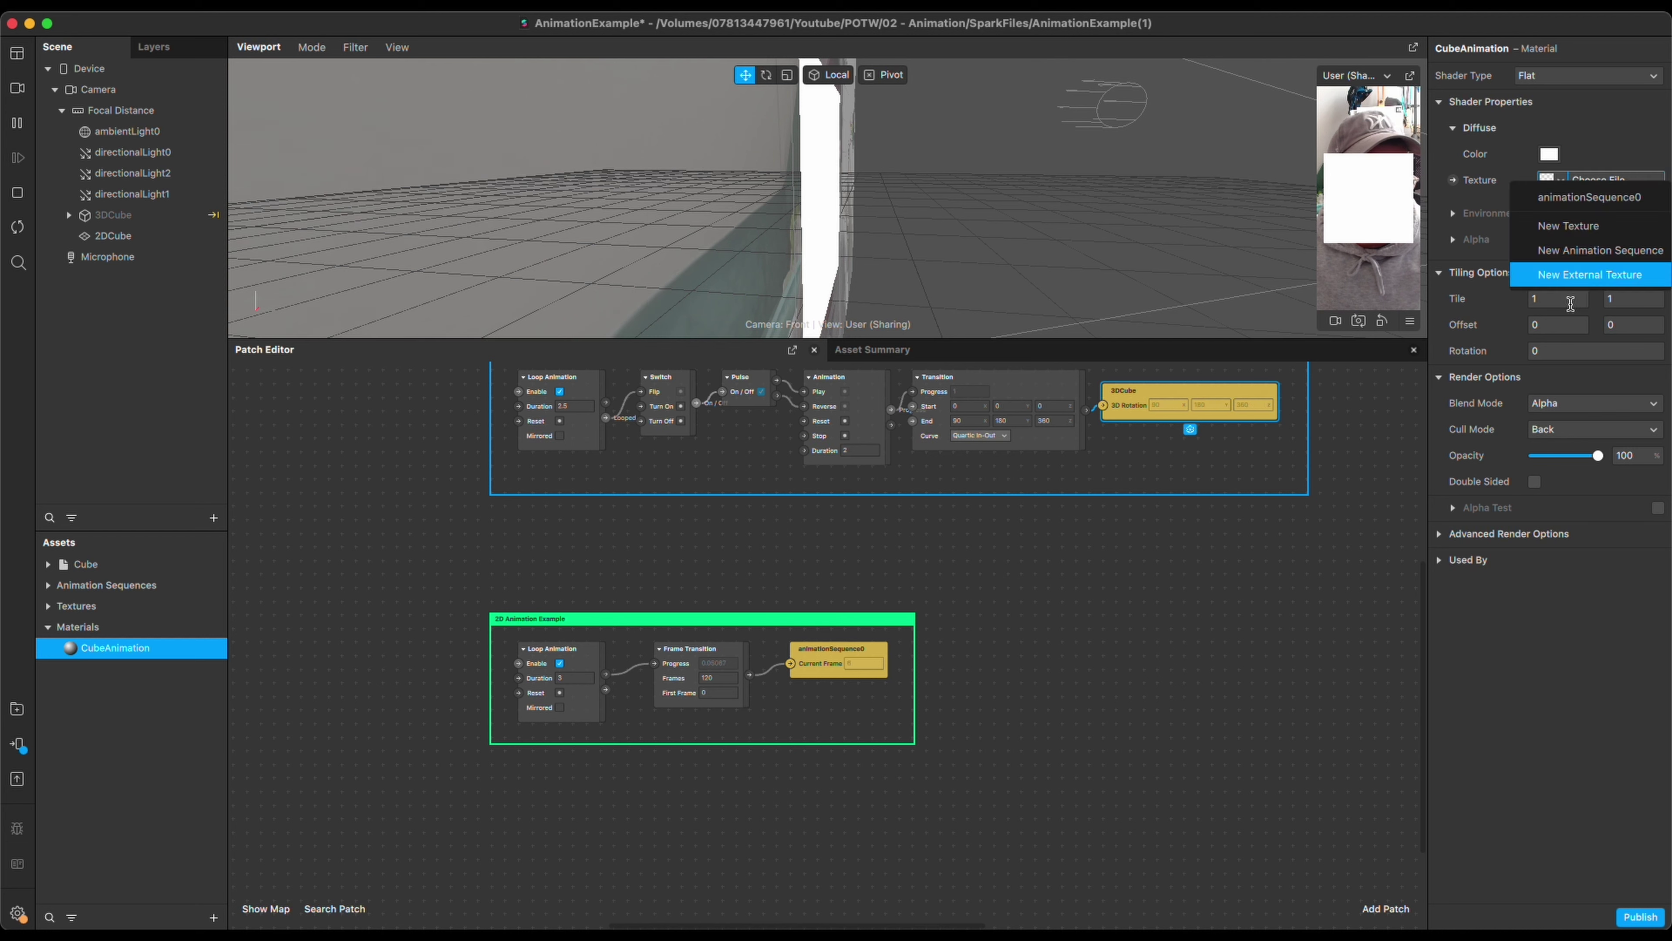
{"action": "left_click", "coordinate": [1594, 197]}
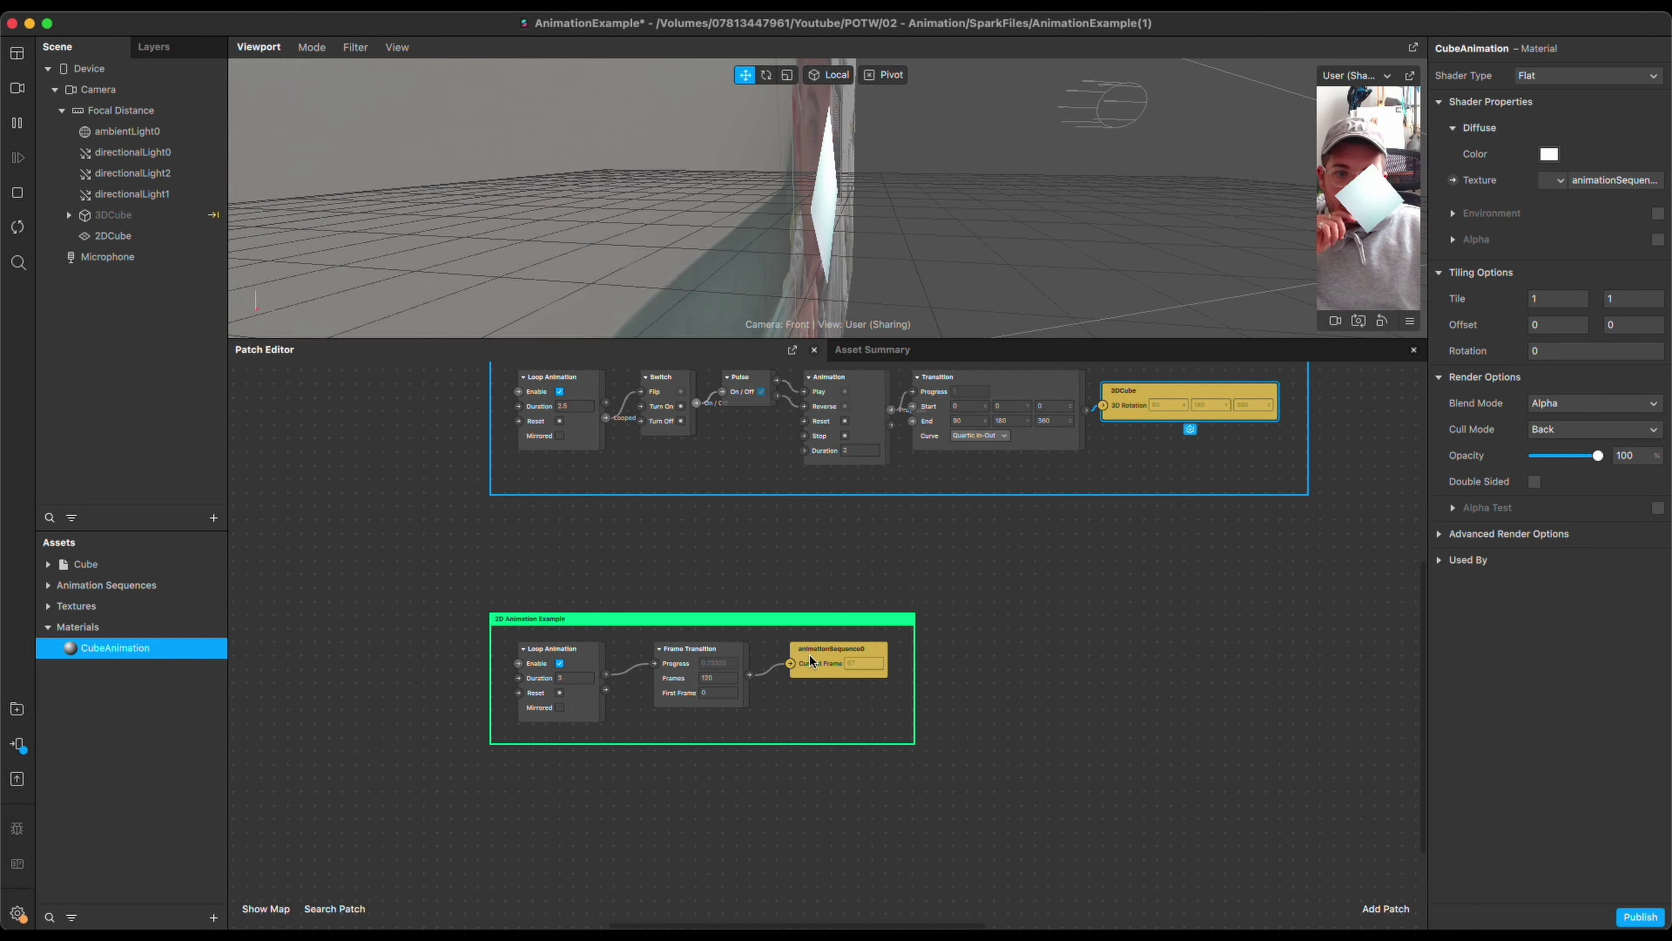
{"action": "left_click", "coordinate": [843, 665]}
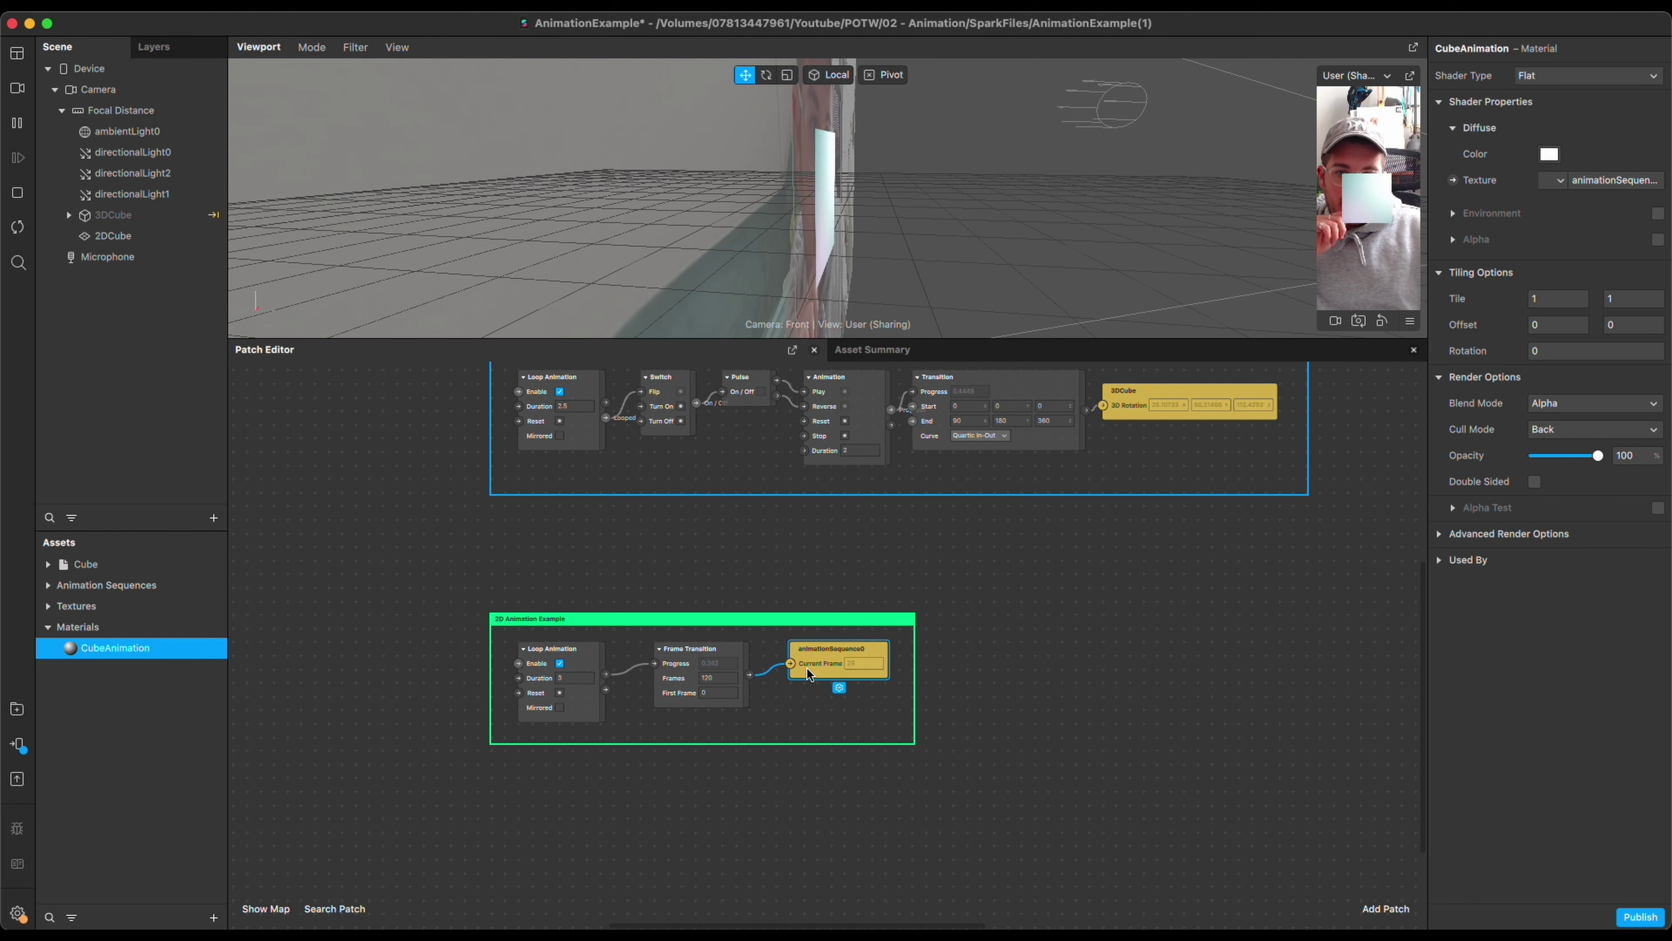
{"action": "left_click", "coordinate": [603, 659]}
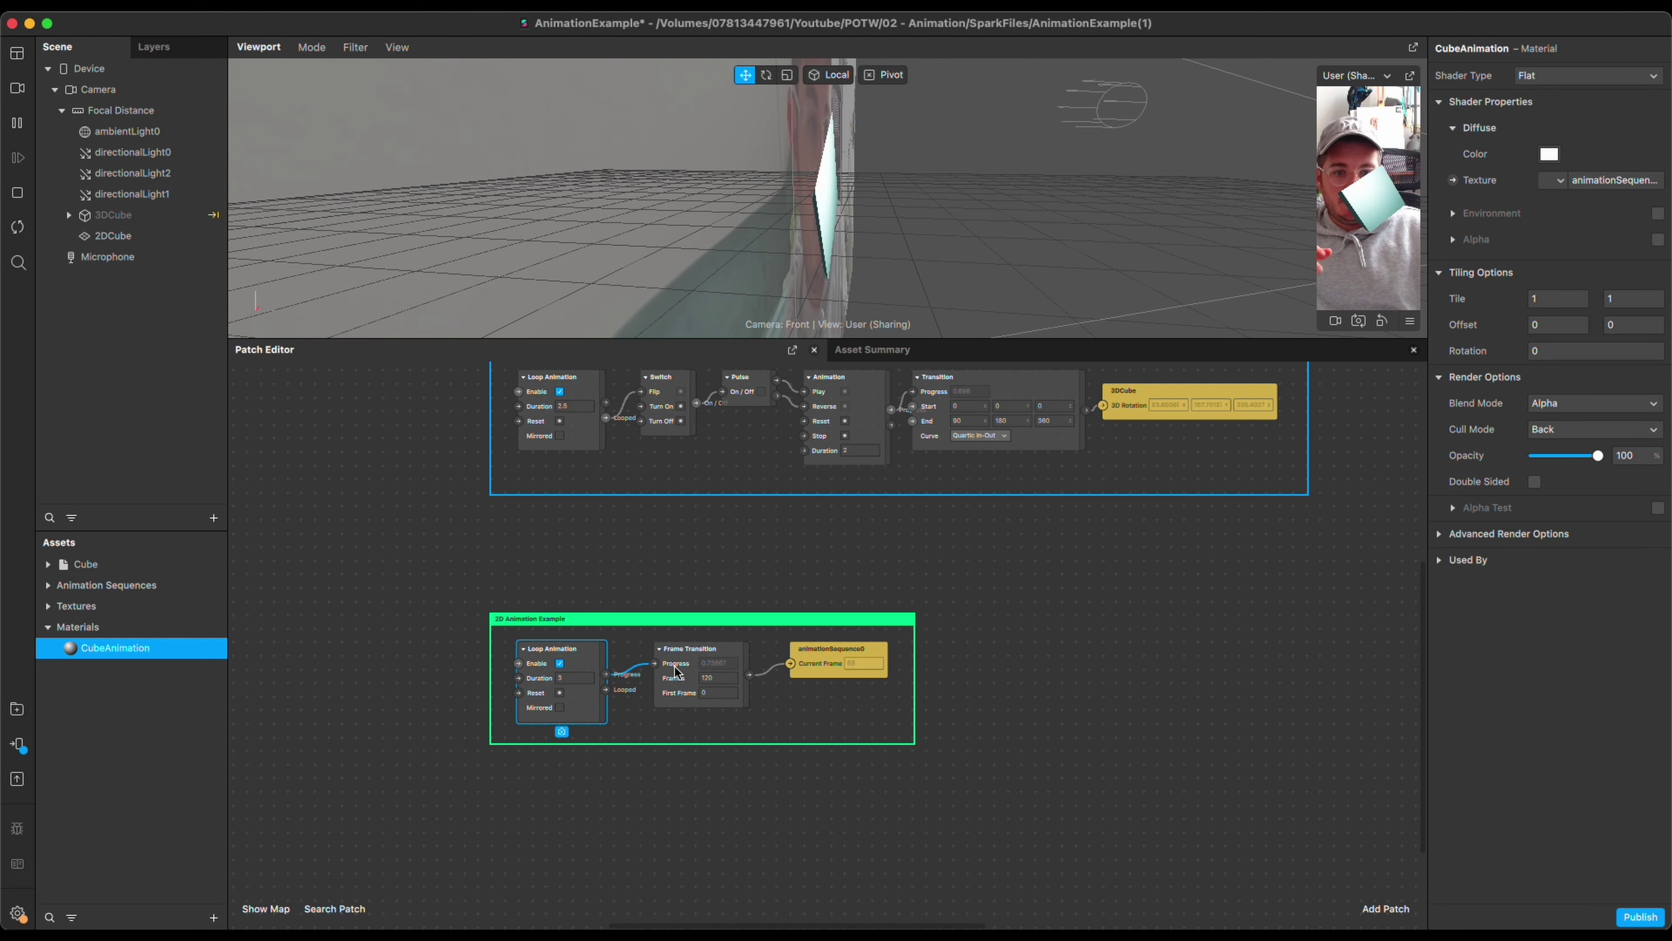
Delete the existing Animation Sequences asset
{"action": "left_click", "coordinate": [820, 665]}
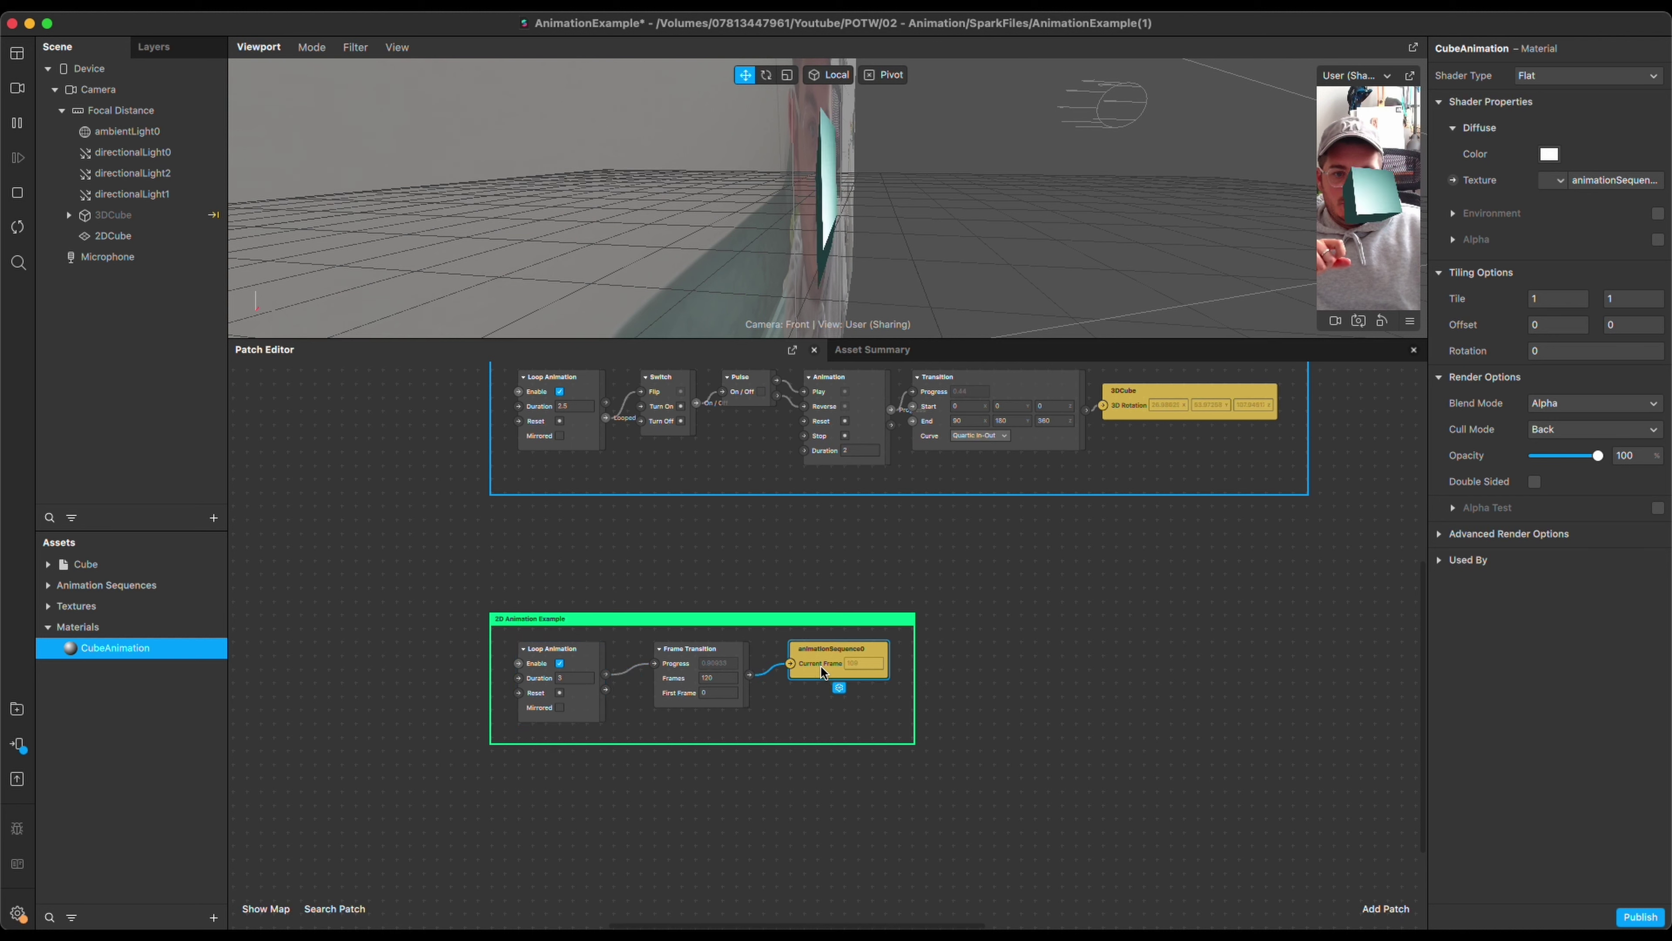
{"action": "left_click", "coordinate": [47, 585]}
{"action": "left_click", "coordinate": [134, 605]}
{"action": "key", "text": "Delete"}
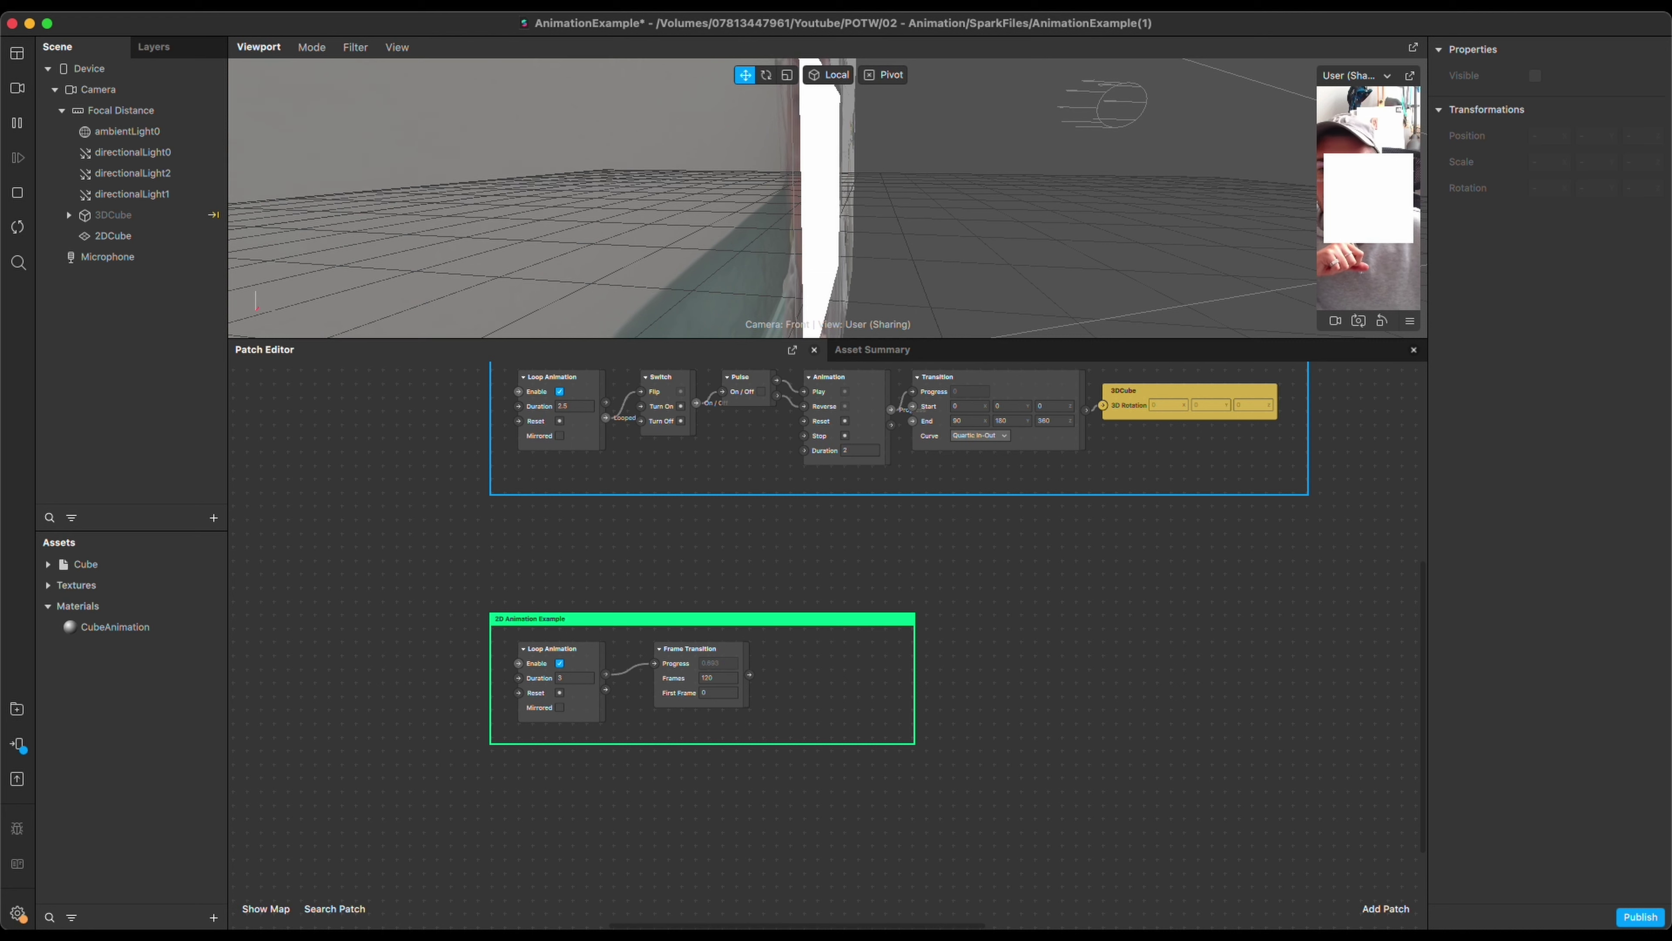
Create a new animation sequence with the default name and drag it into the patch graph
{"action": "left_click", "coordinate": [213, 917]}
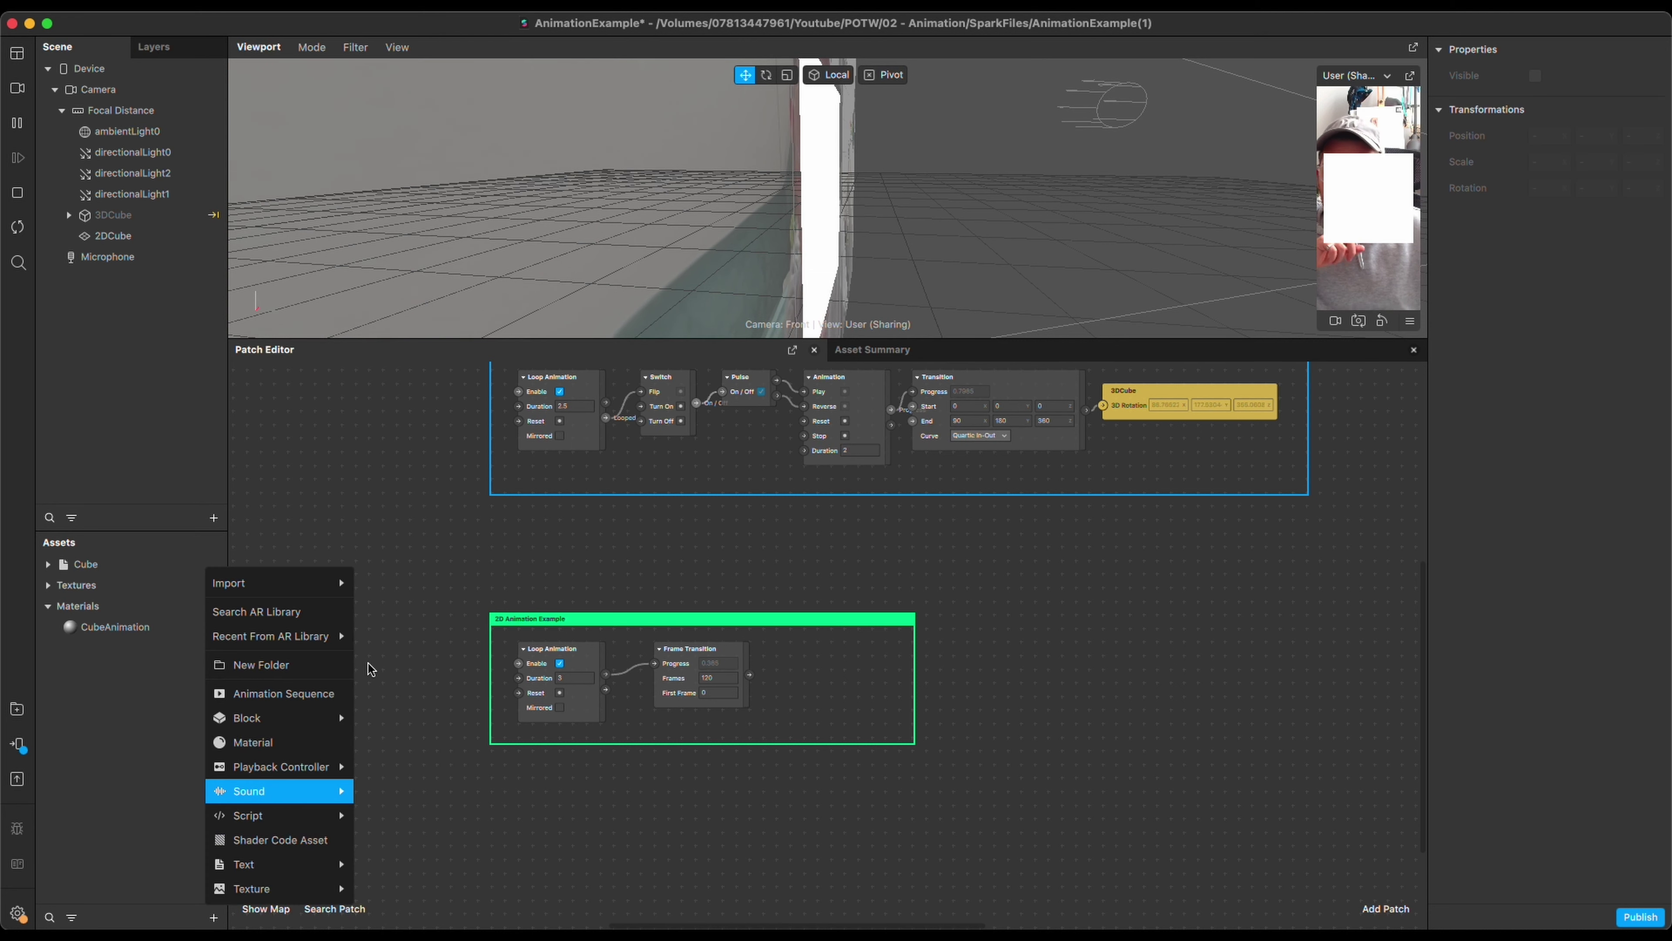
{"action": "left_click", "coordinate": [298, 698]}
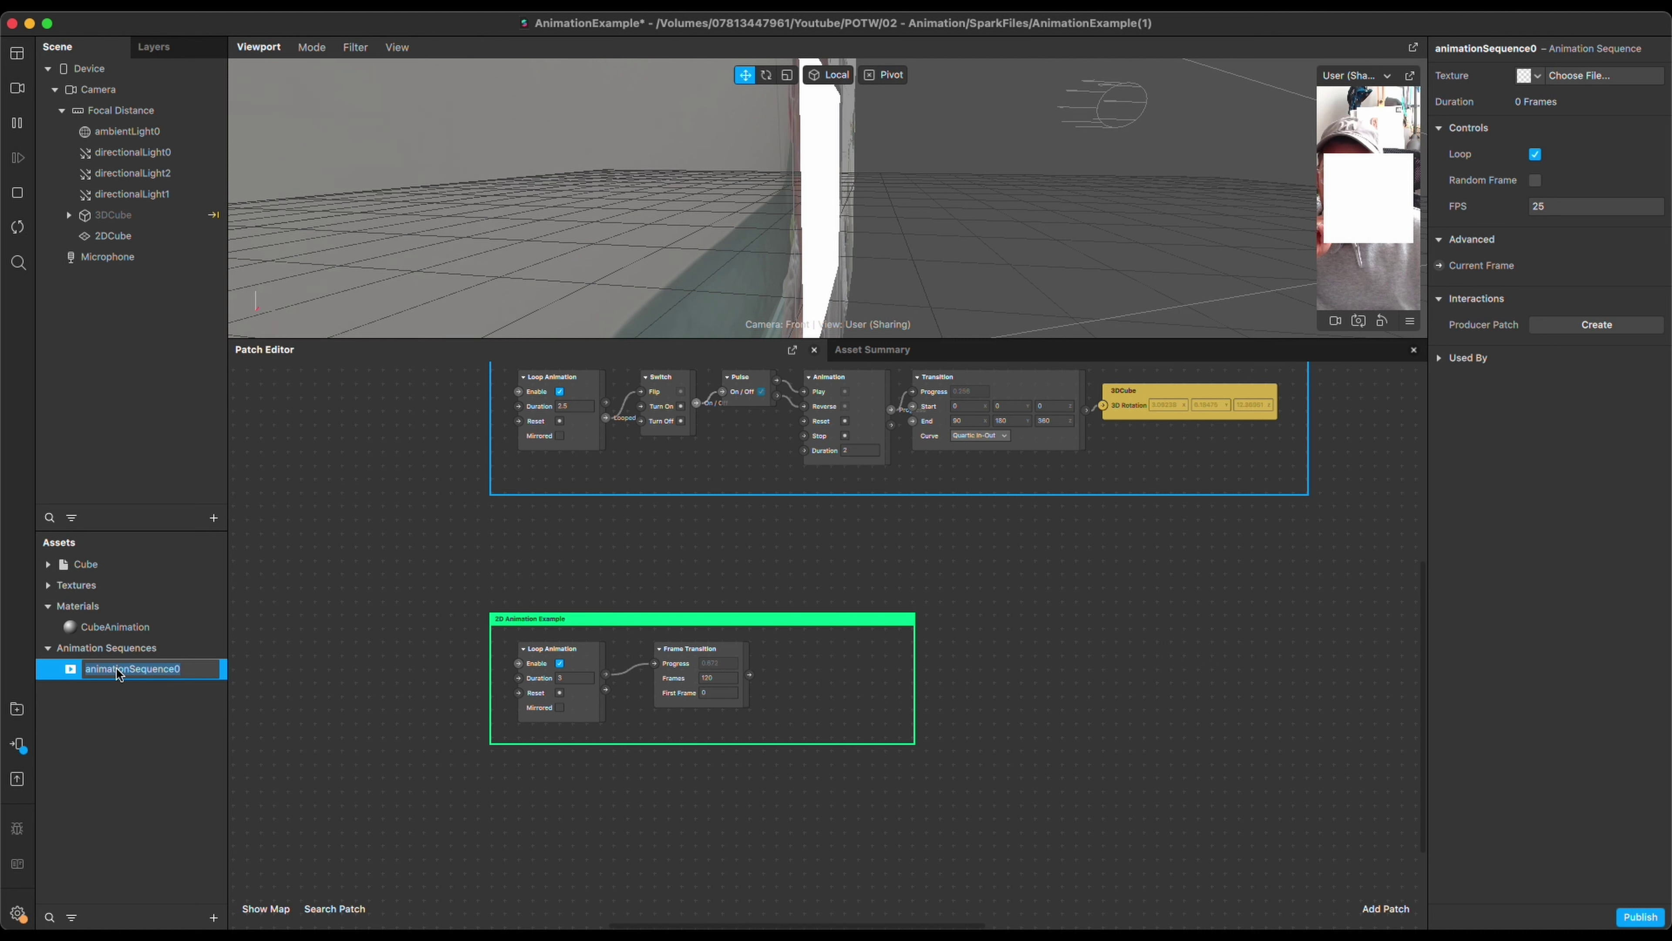
{"action": "key", "text": "Return"}
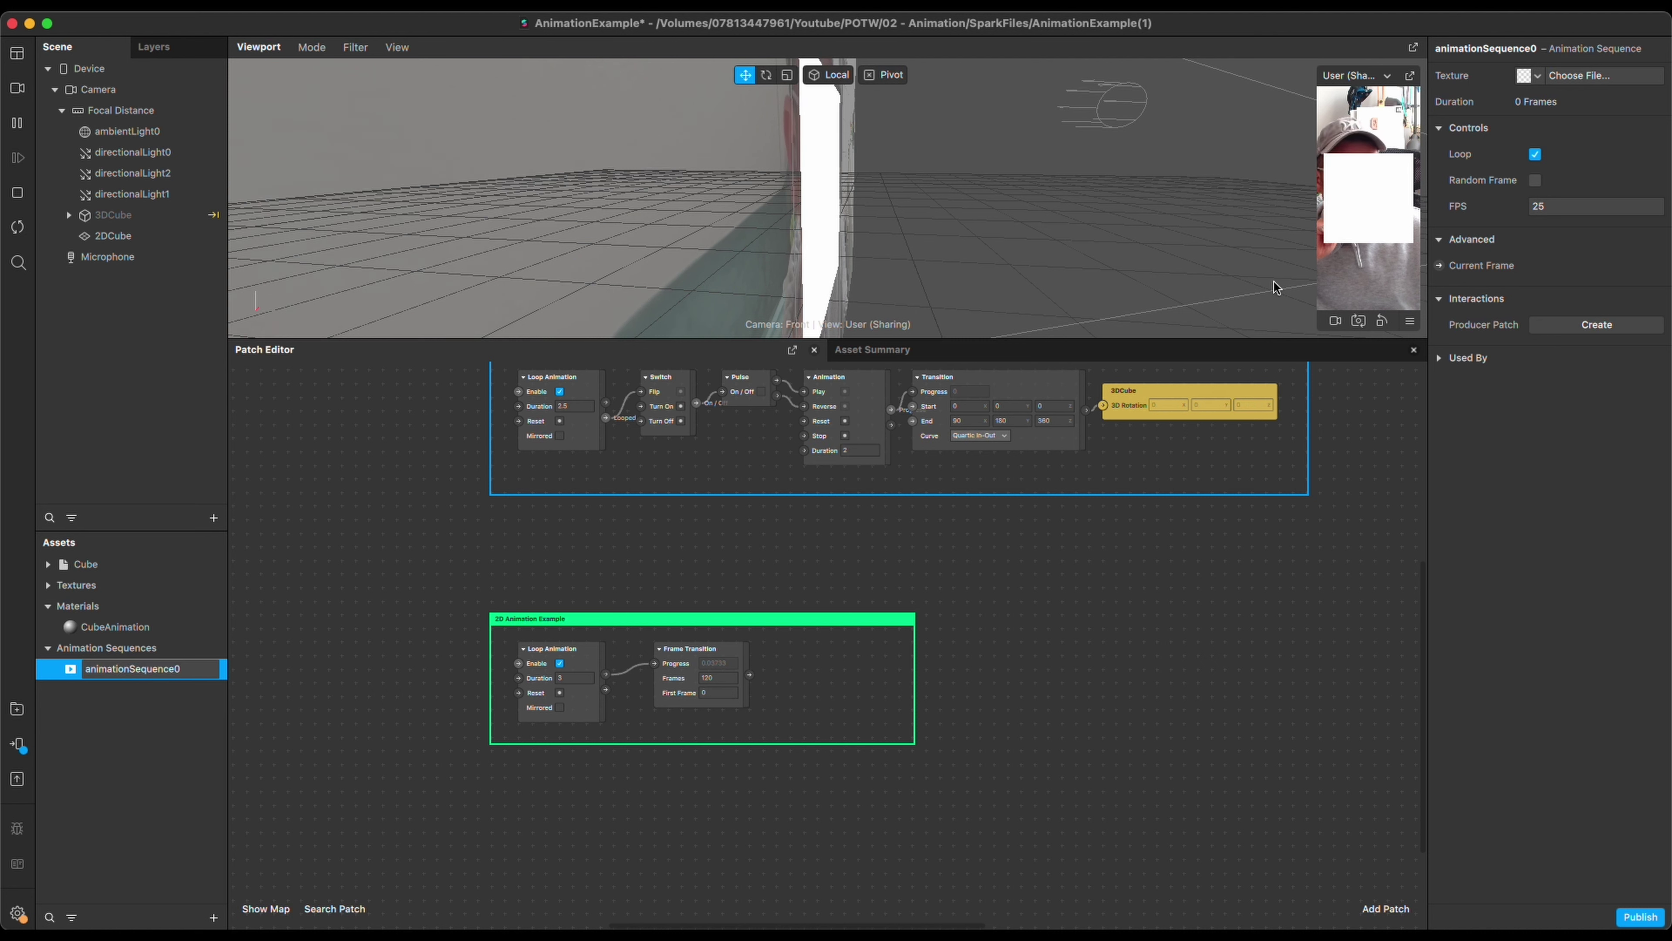
{"action": "left_click_drag", "start_coordinate": [71, 670], "coordinate": [778, 664]}
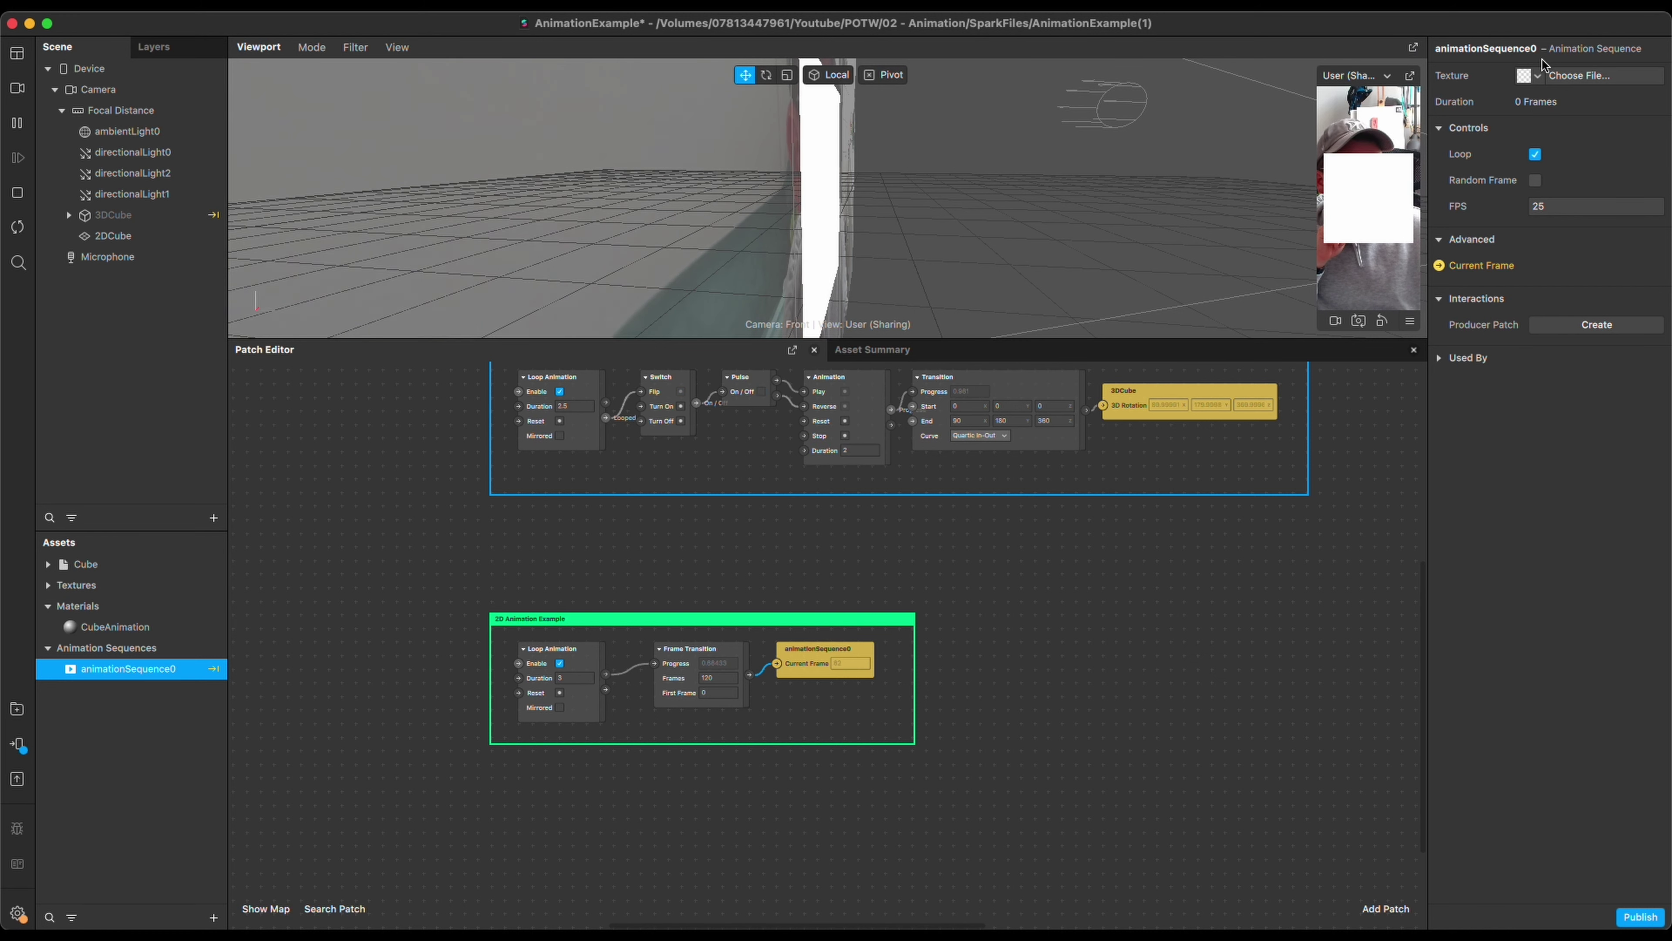
Fill animationSequence0 with Cube0[1-120] frames and apply it as CubeAnimation's texture
{"action": "left_click", "coordinate": [1540, 75]}
{"action": "left_click", "coordinate": [1552, 100]}
{"action": "left_click", "coordinate": [149, 628]}
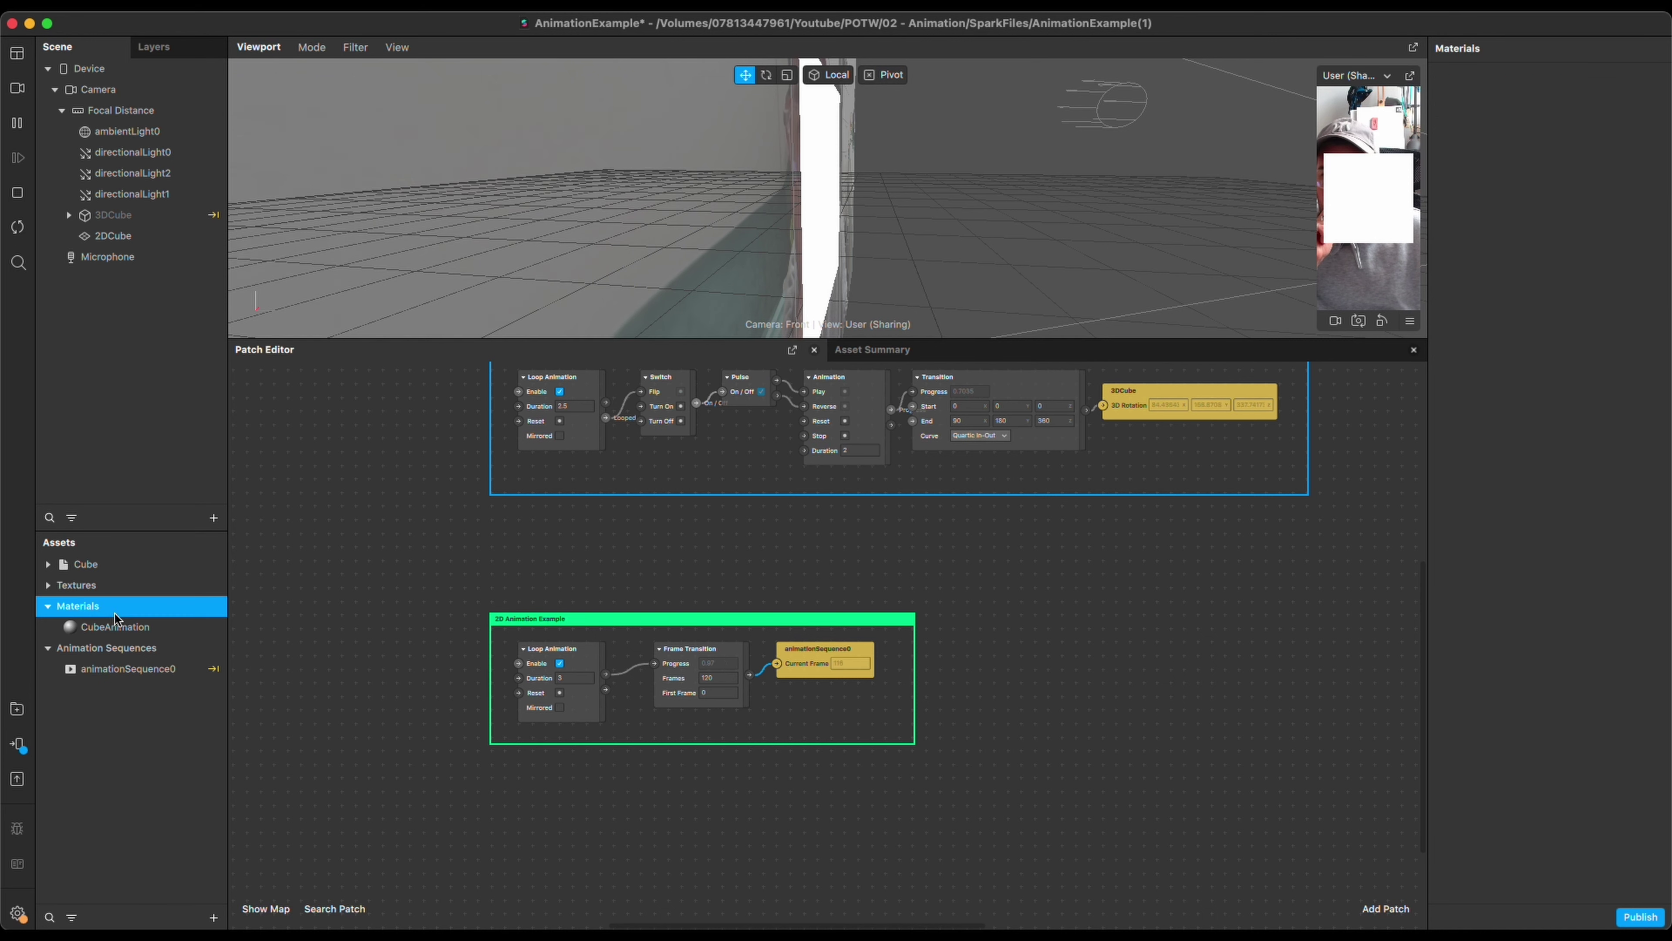
{"action": "left_click", "coordinate": [1553, 180]}
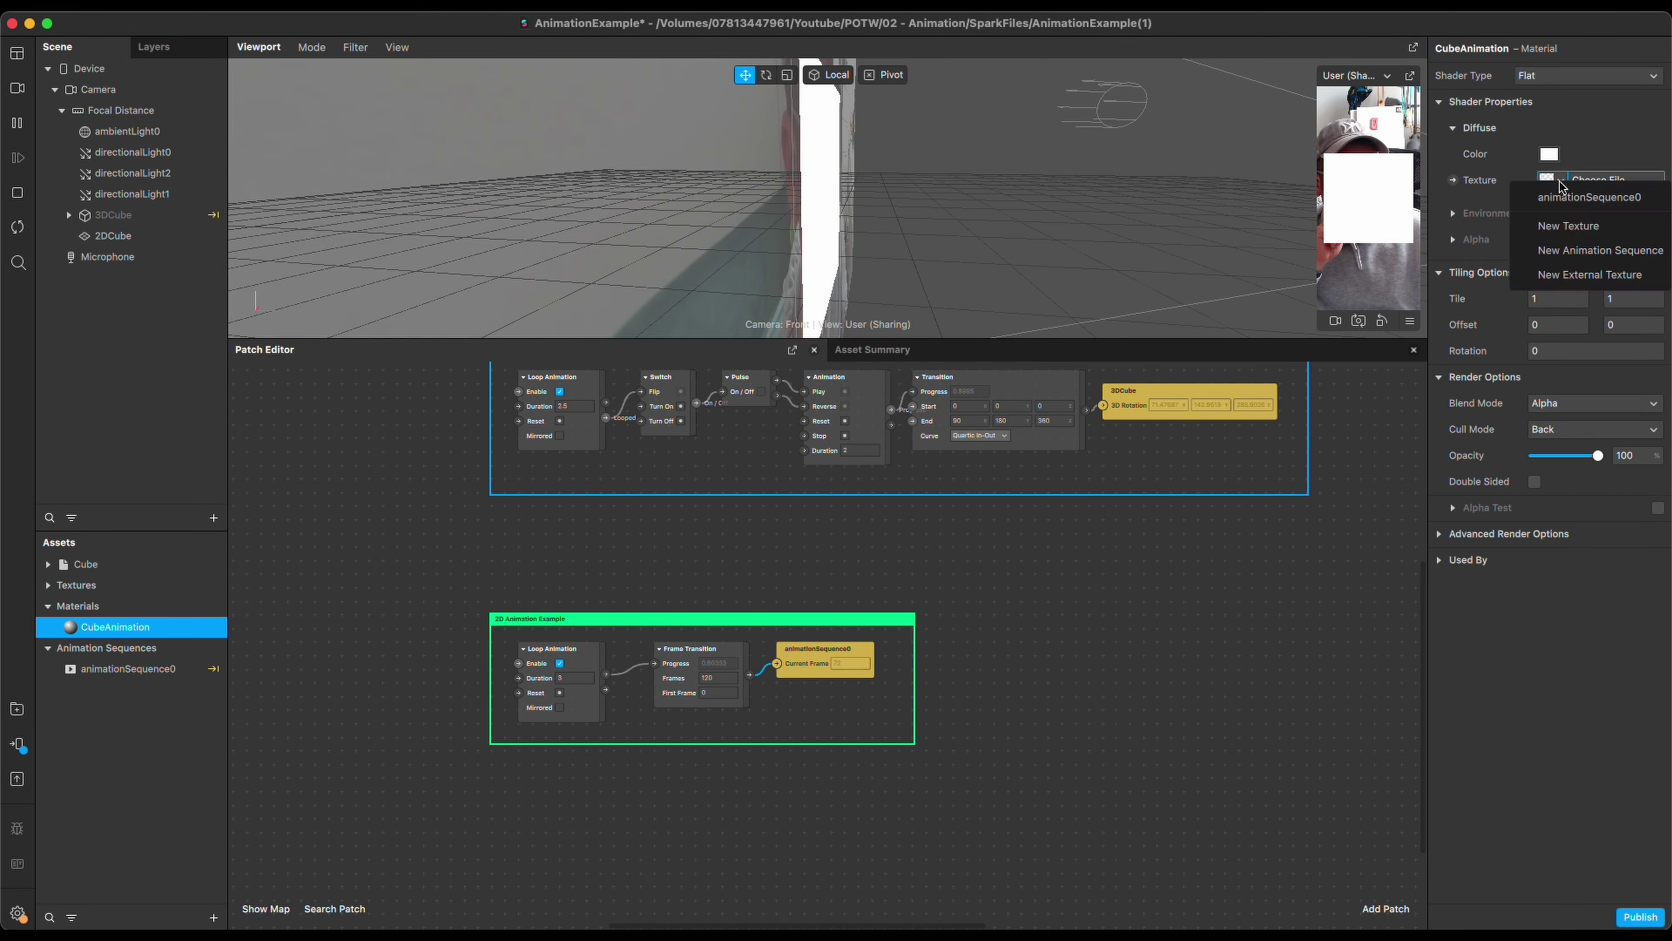
{"action": "left_click", "coordinate": [1534, 195]}
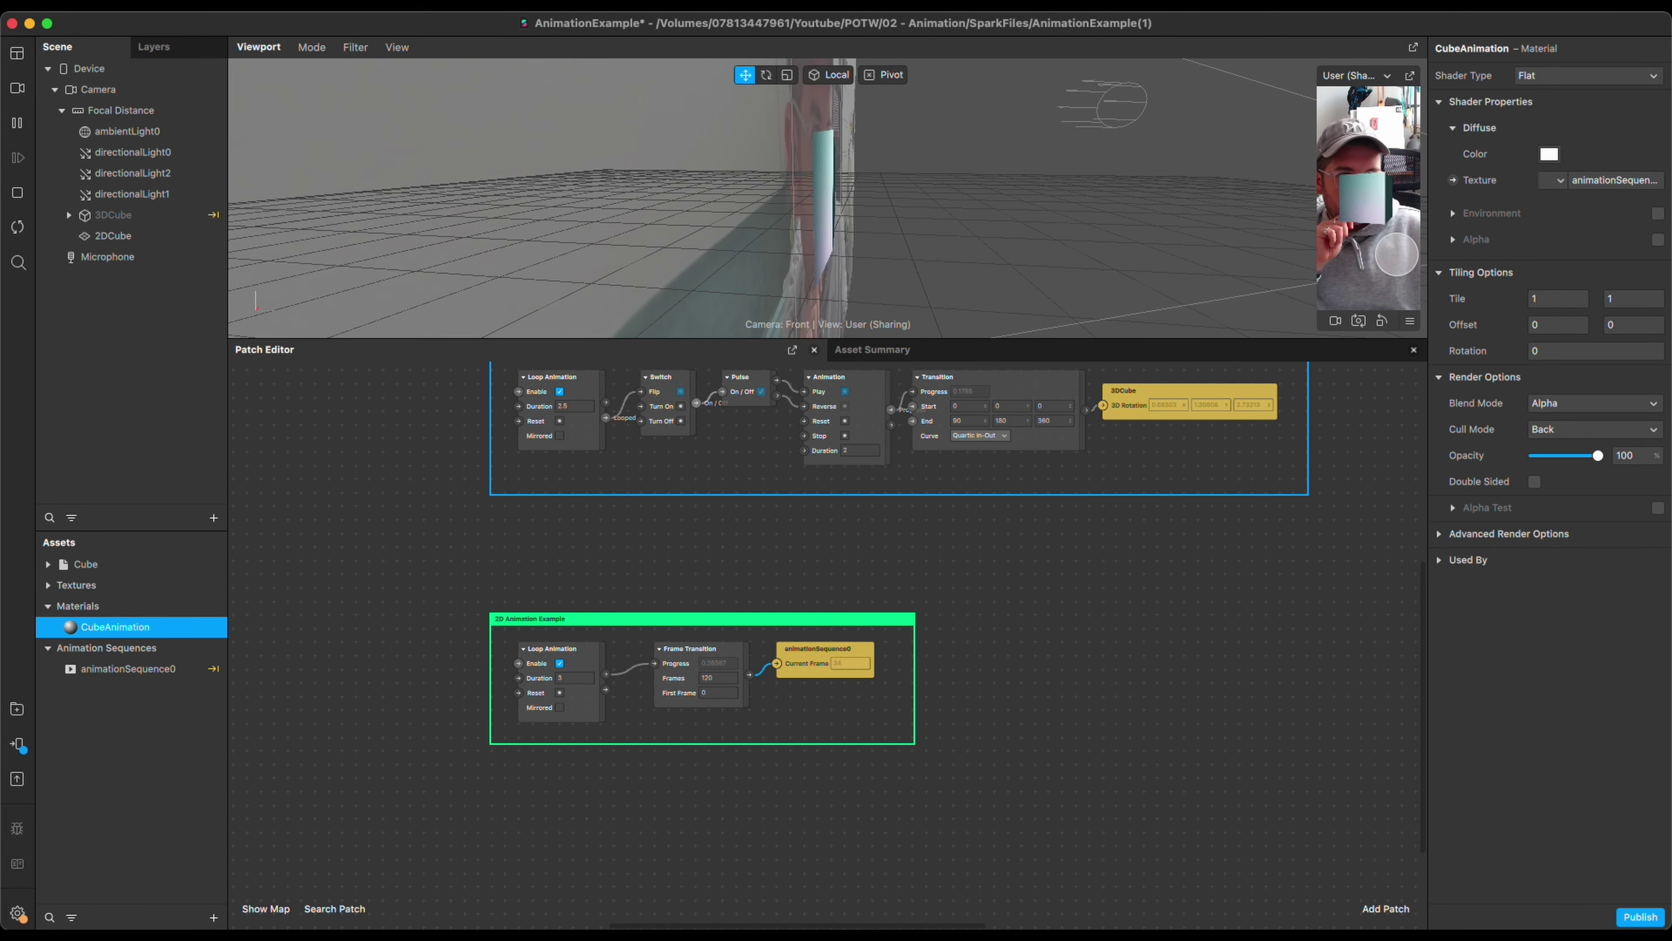
Reposition the animationSequence0 patch and edit the Frame Transition's frame count
{"action": "left_click_drag", "start_coordinate": [813, 657], "coordinate": [810, 671]}
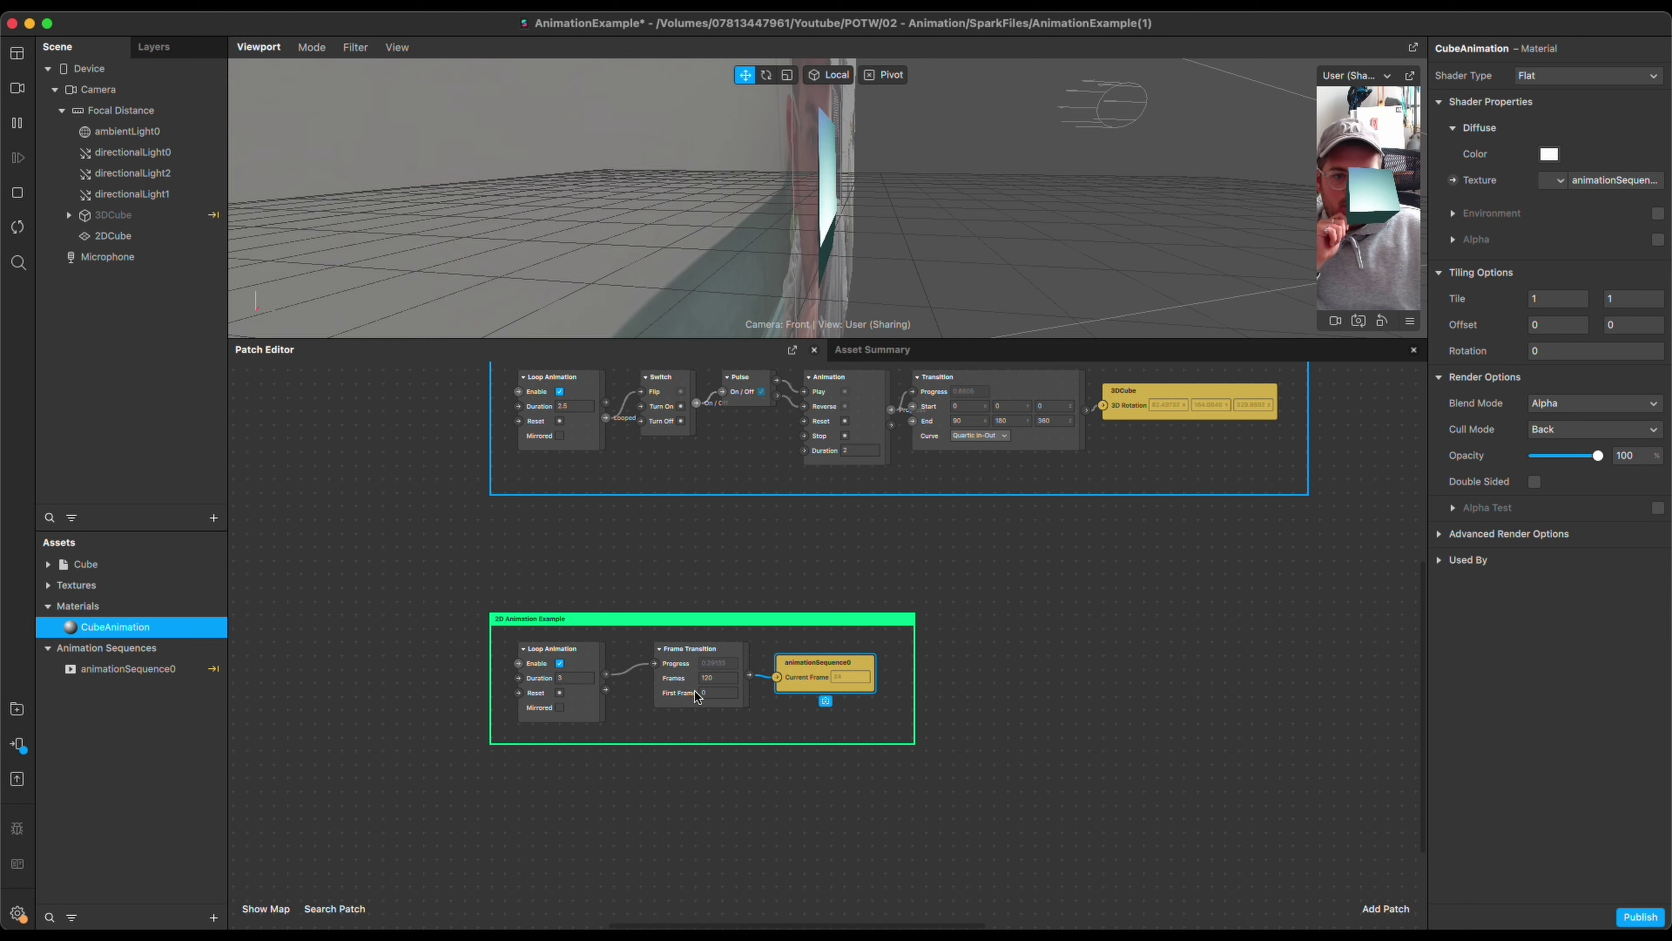
{"action": "left_click", "coordinate": [719, 678]}
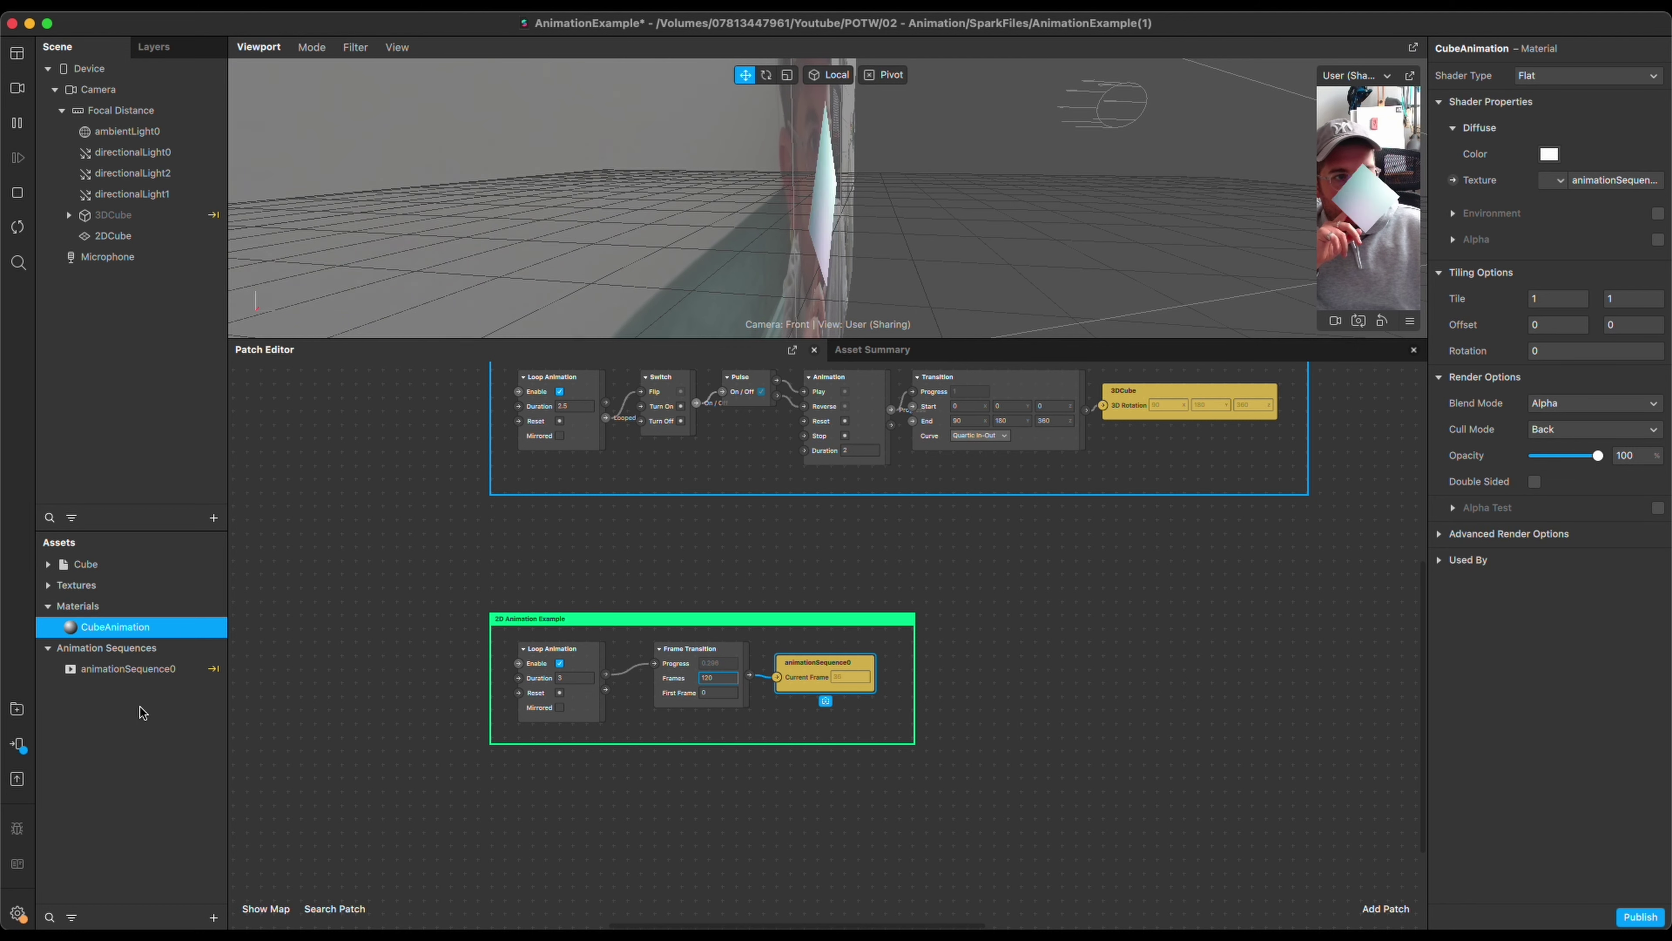
{"action": "double_click", "coordinate": [129, 669]}
Extend the 2D Animation Example group downward to make room for a new patch
{"action": "scroll", "coordinate": [1161, 423], "scroll_direction": "down", "scroll_amount": 3}
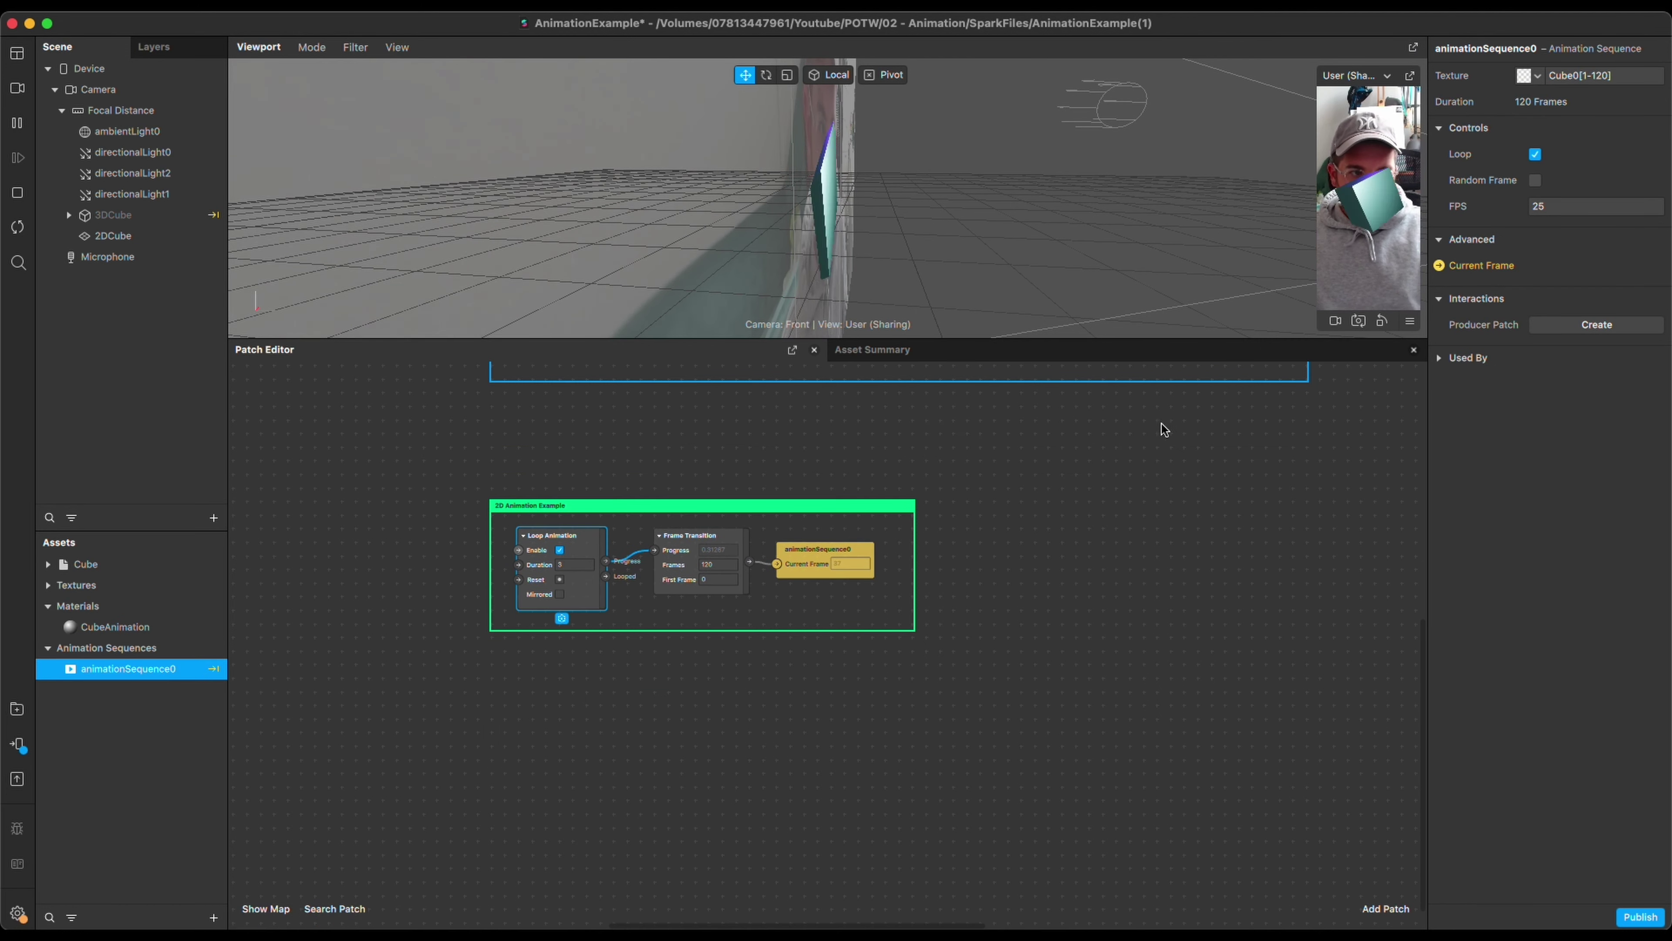
{"action": "scroll", "coordinate": [936, 534], "scroll_direction": "up", "scroll_amount": 6}
{"action": "left_click", "coordinate": [861, 698]}
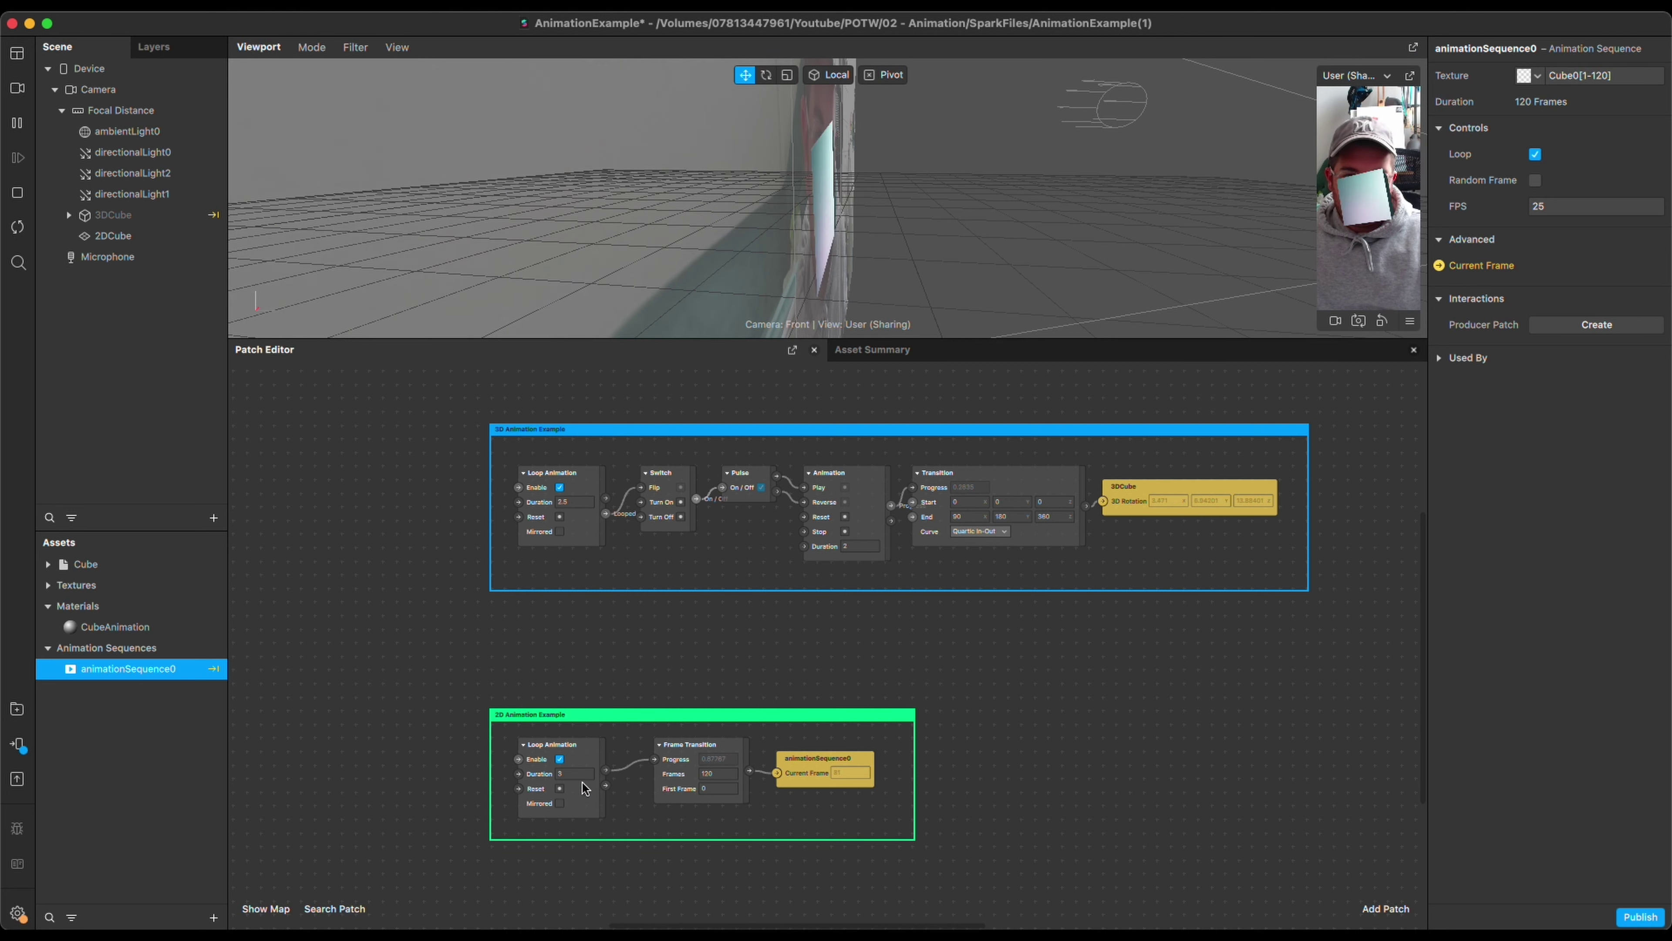
{"action": "left_click", "coordinate": [680, 769]}
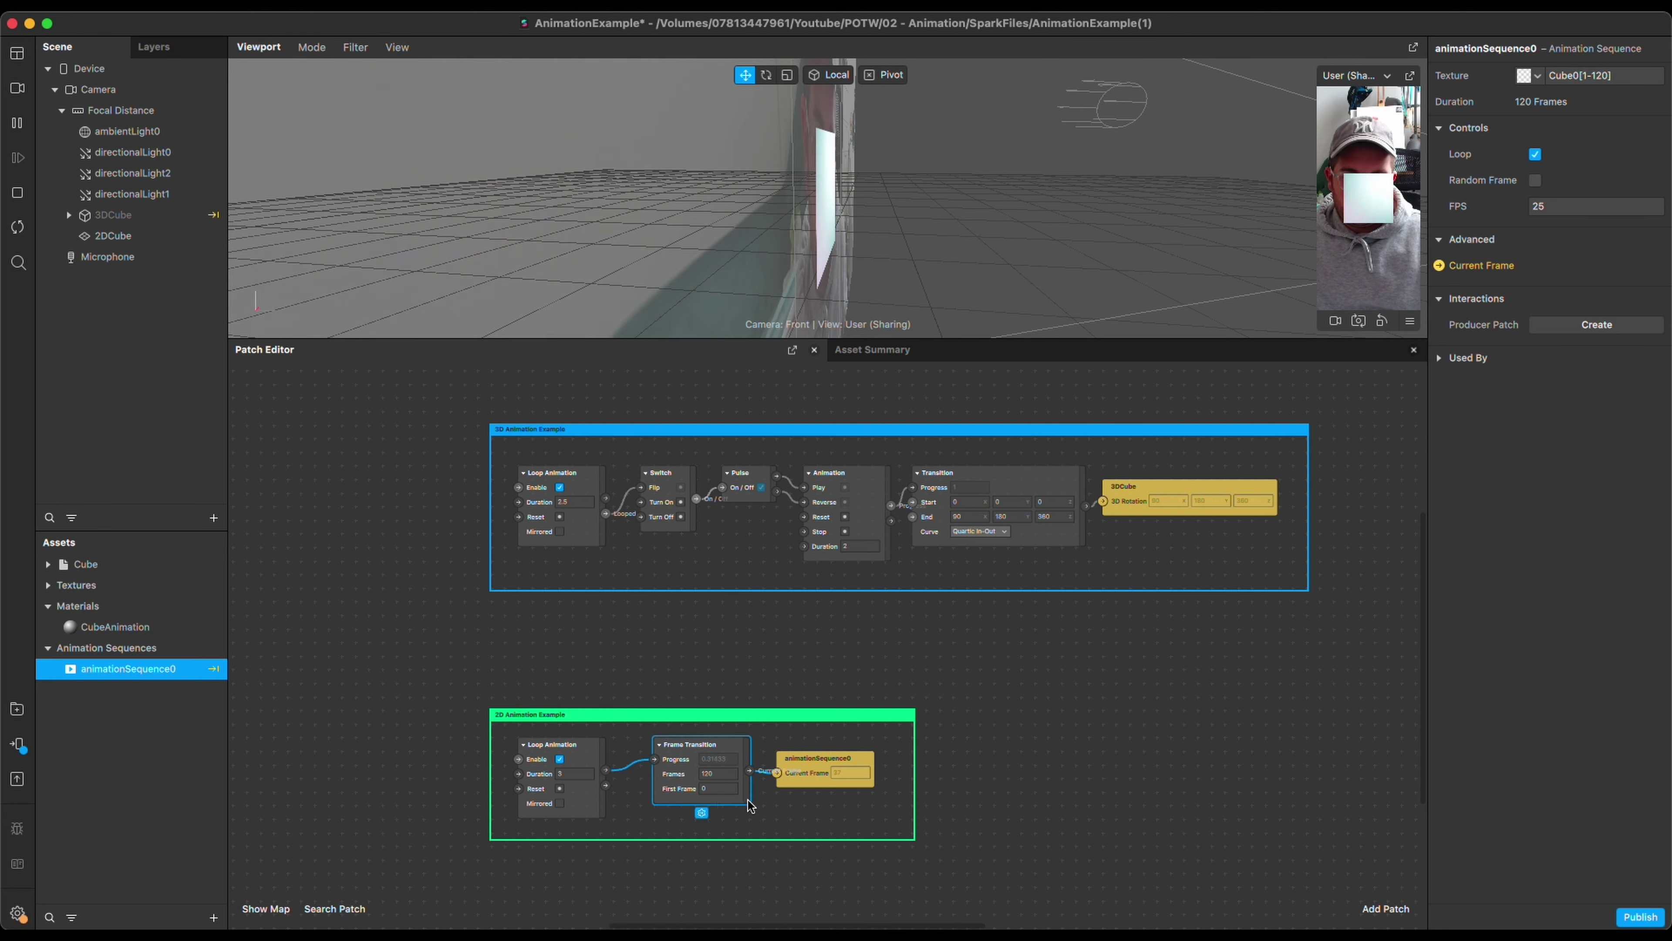
{"action": "left_click_drag", "start_coordinate": [716, 709], "coordinate": [718, 642]}
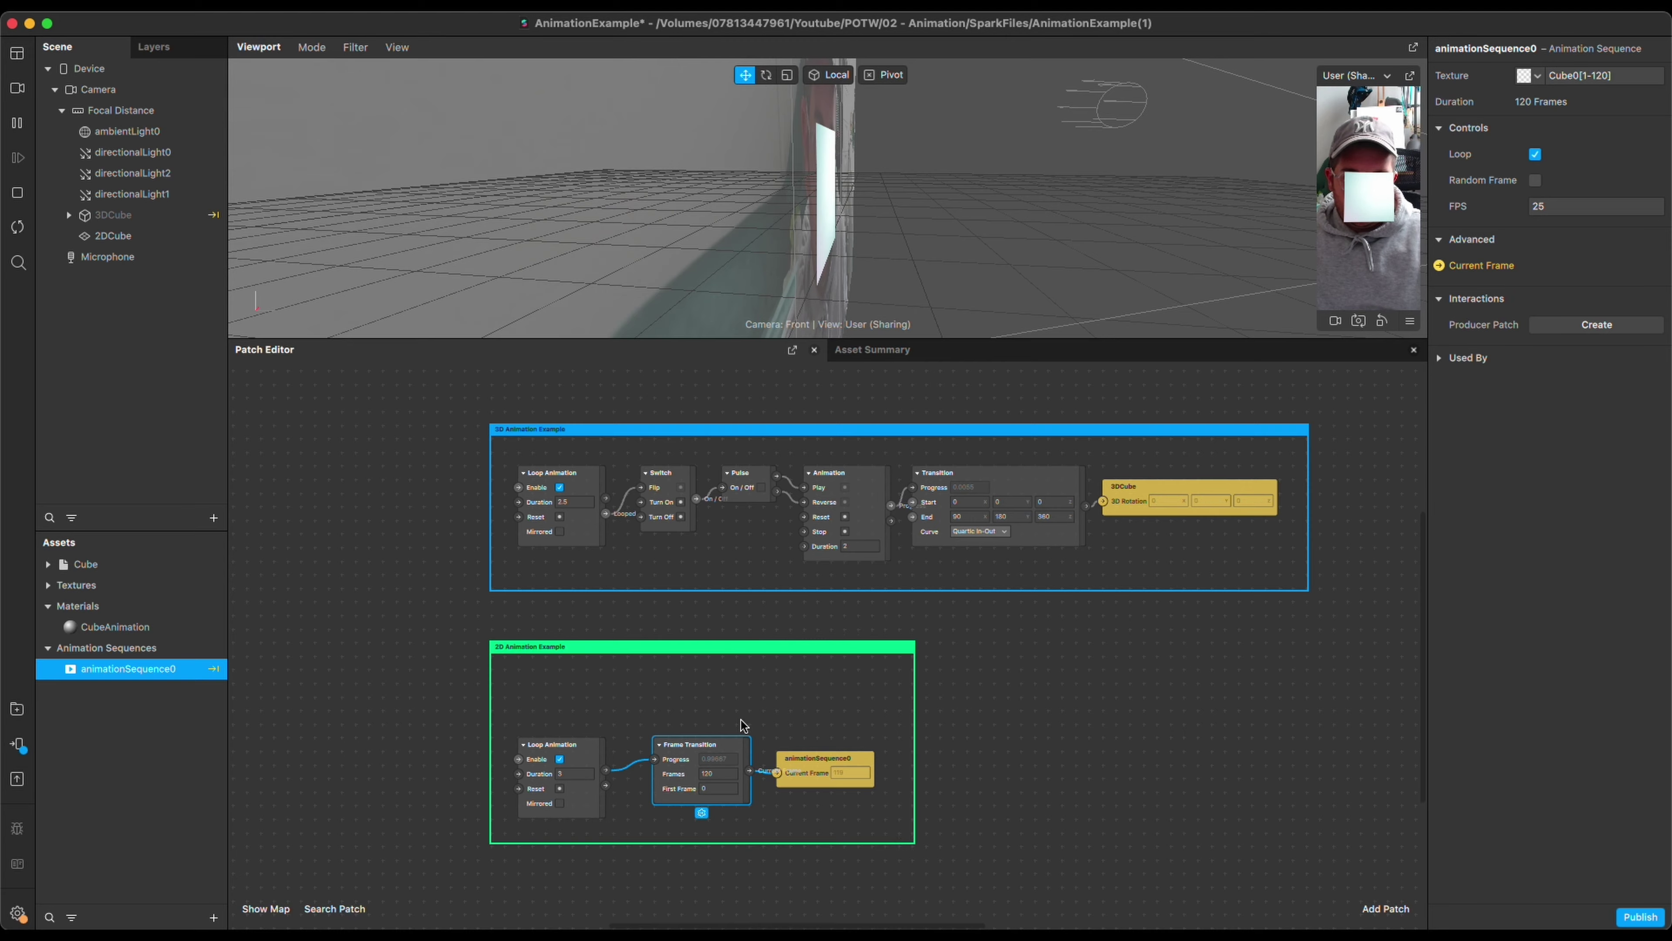
{"action": "scroll", "coordinate": [724, 790], "scroll_direction": "down", "scroll_amount": 2}
{"action": "left_click_drag", "start_coordinate": [728, 805], "coordinate": [732, 897]}
Duplicate the 3D Transition patch into the 2D group as a Number transition ending at 120
{"action": "left_click", "coordinate": [924, 472]}
{"action": "key", "text": "super+d"}
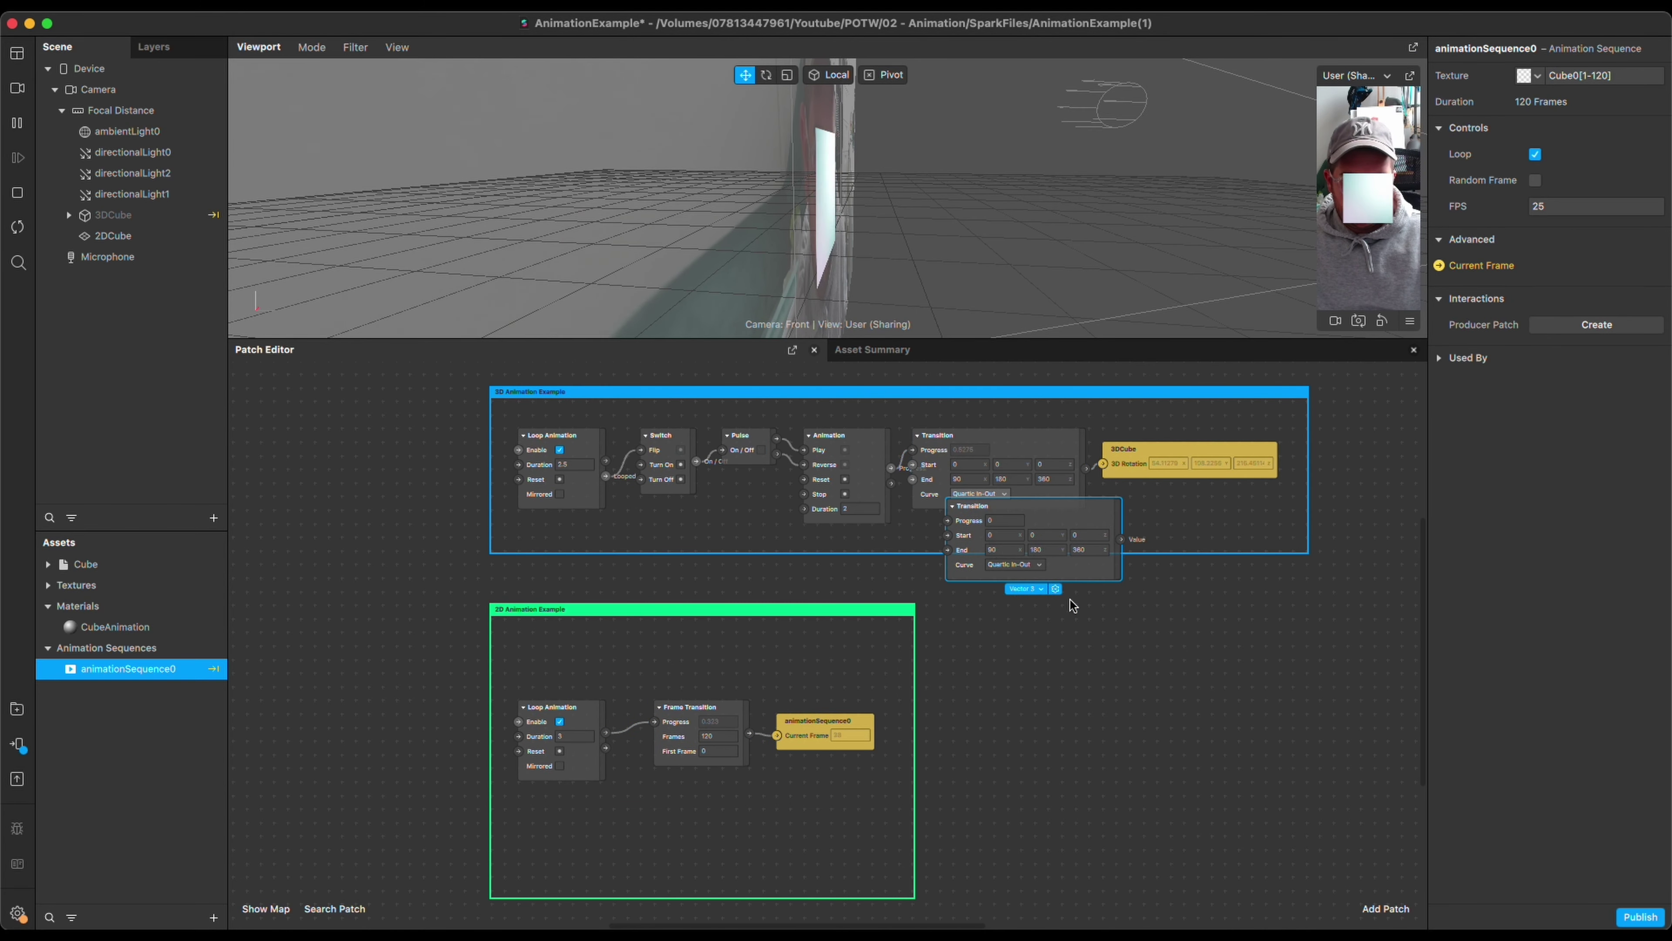
{"action": "left_click_drag", "start_coordinate": [722, 818], "coordinate": [630, 843]}
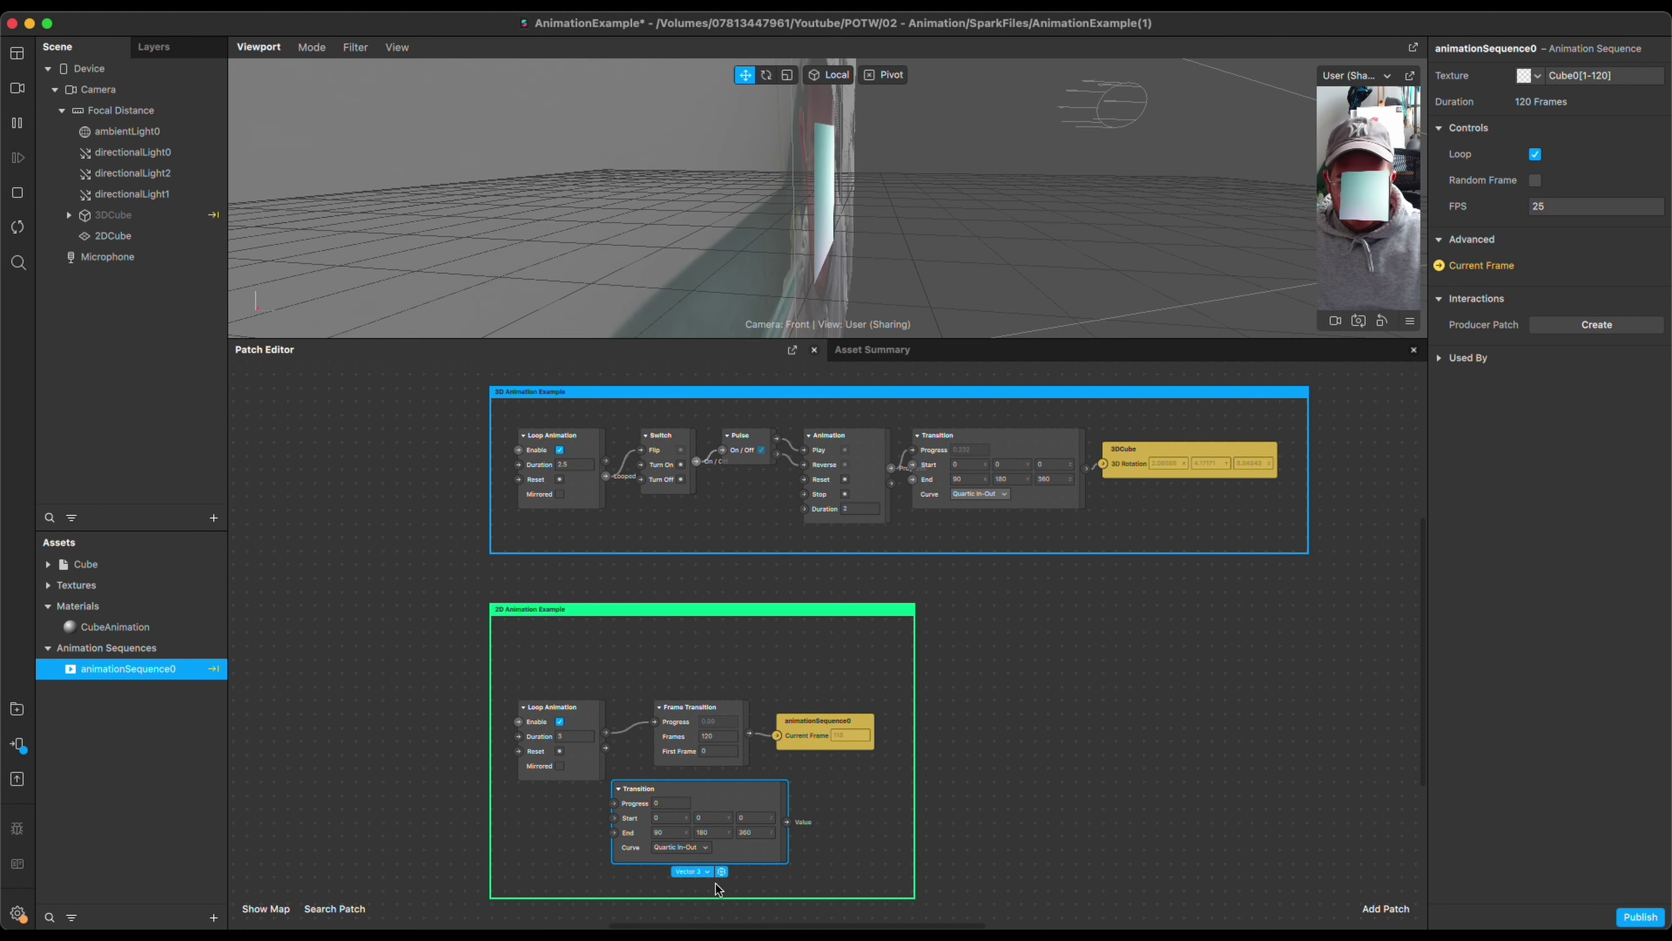
{"action": "left_click", "coordinate": [698, 871]}
{"action": "left_click", "coordinate": [733, 842]}
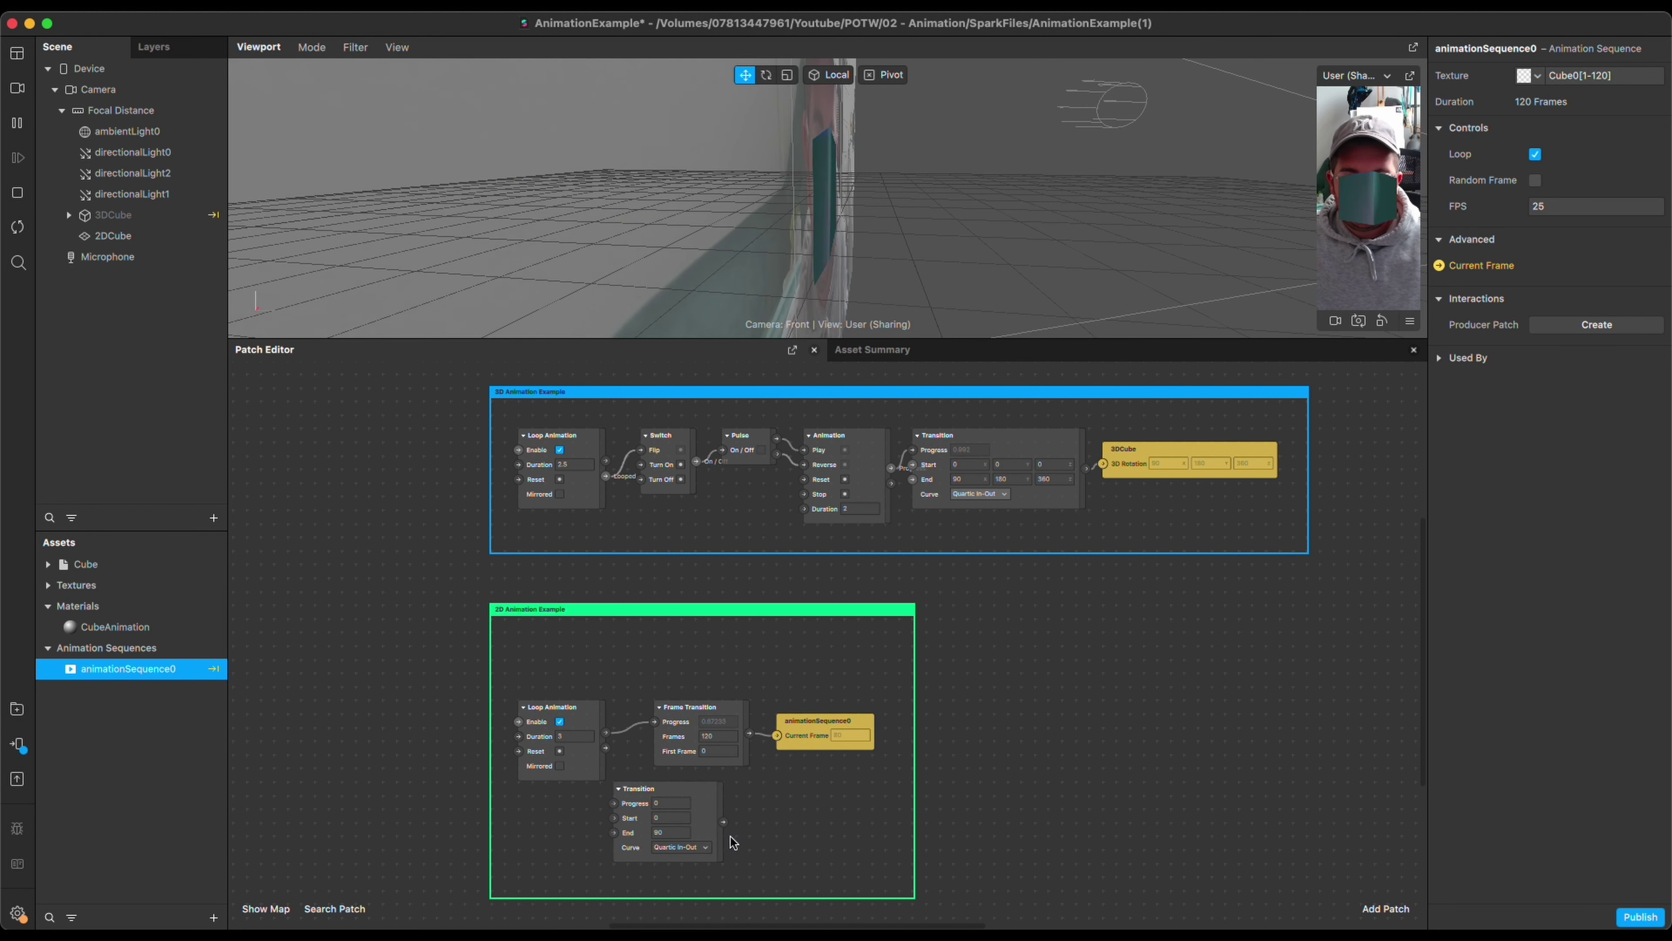
{"action": "left_click", "coordinate": [682, 833]}
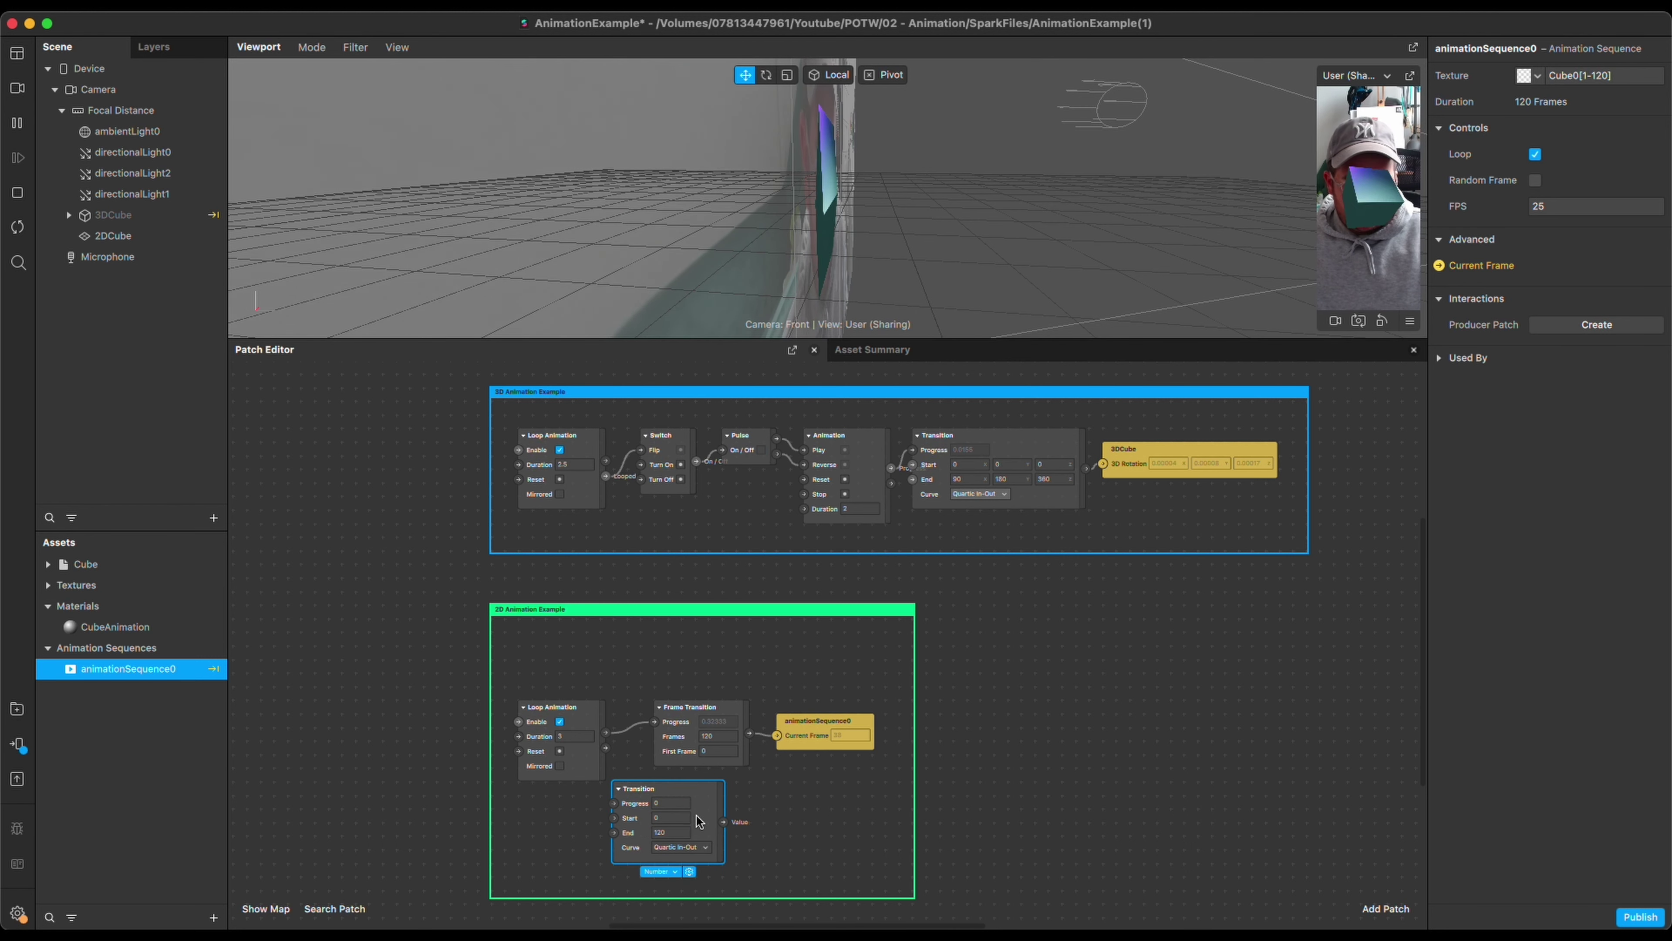
Wire Loop Animation's progress into the new Transition and line it up beside animationSequence0
{"action": "left_click_drag", "start_coordinate": [604, 733], "coordinate": [622, 812]}
{"action": "left_click", "coordinate": [770, 851]}
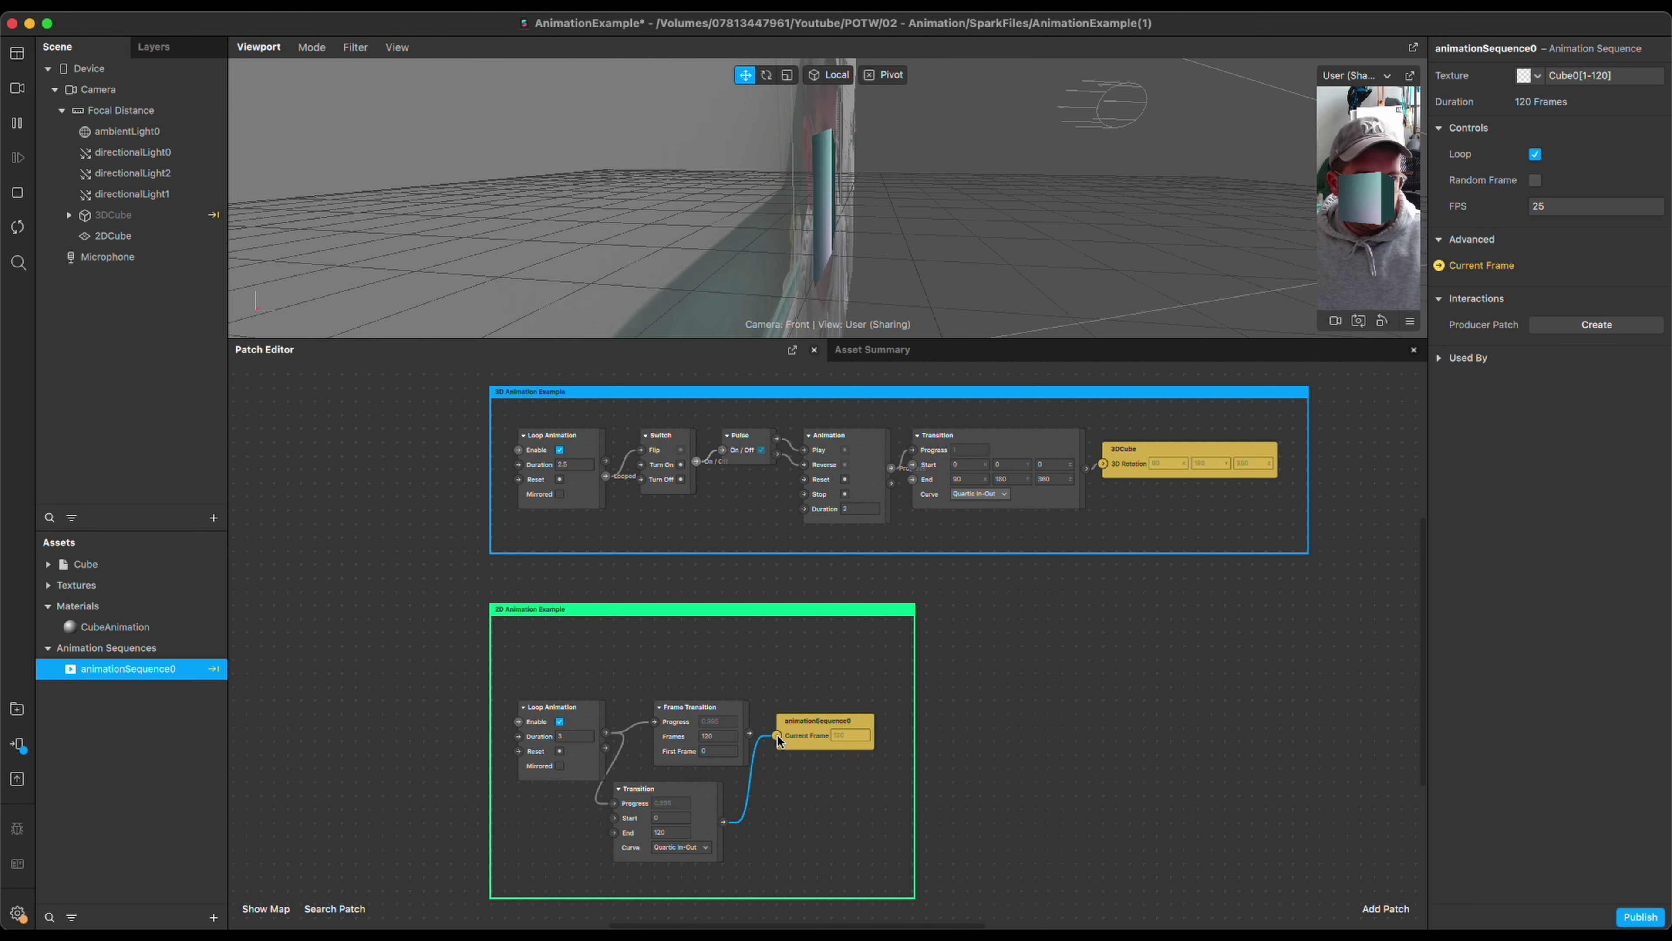
{"action": "left_click_drag", "start_coordinate": [780, 725], "coordinate": [808, 794]}
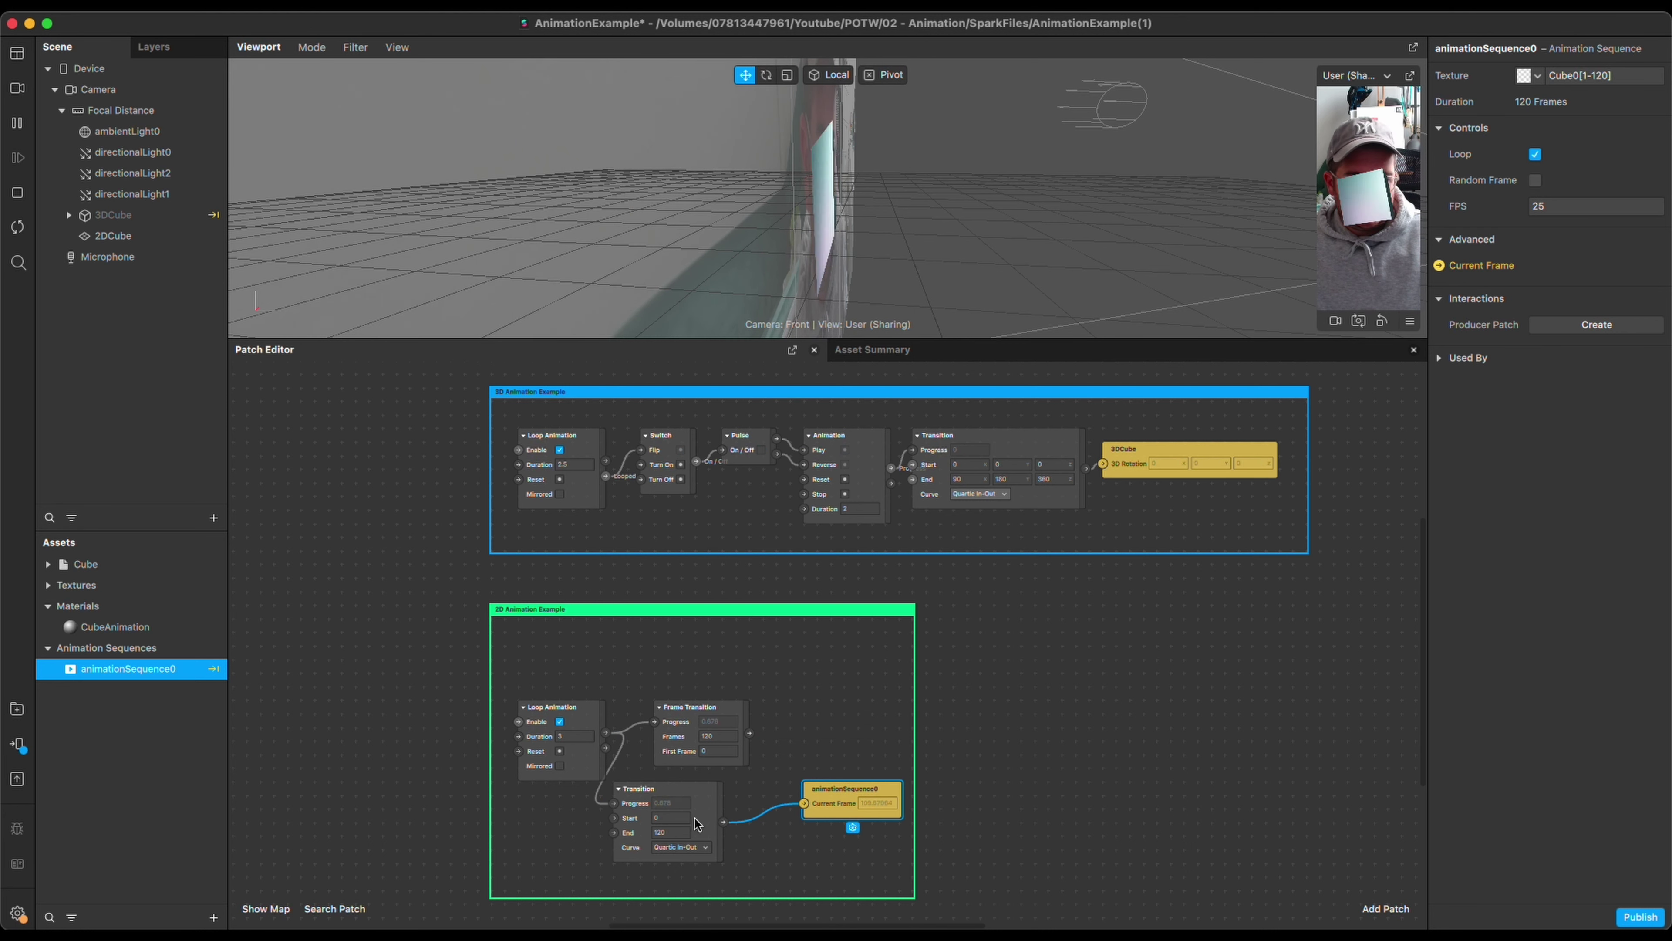
{"action": "left_click_drag", "start_coordinate": [660, 860], "coordinate": [699, 862]}
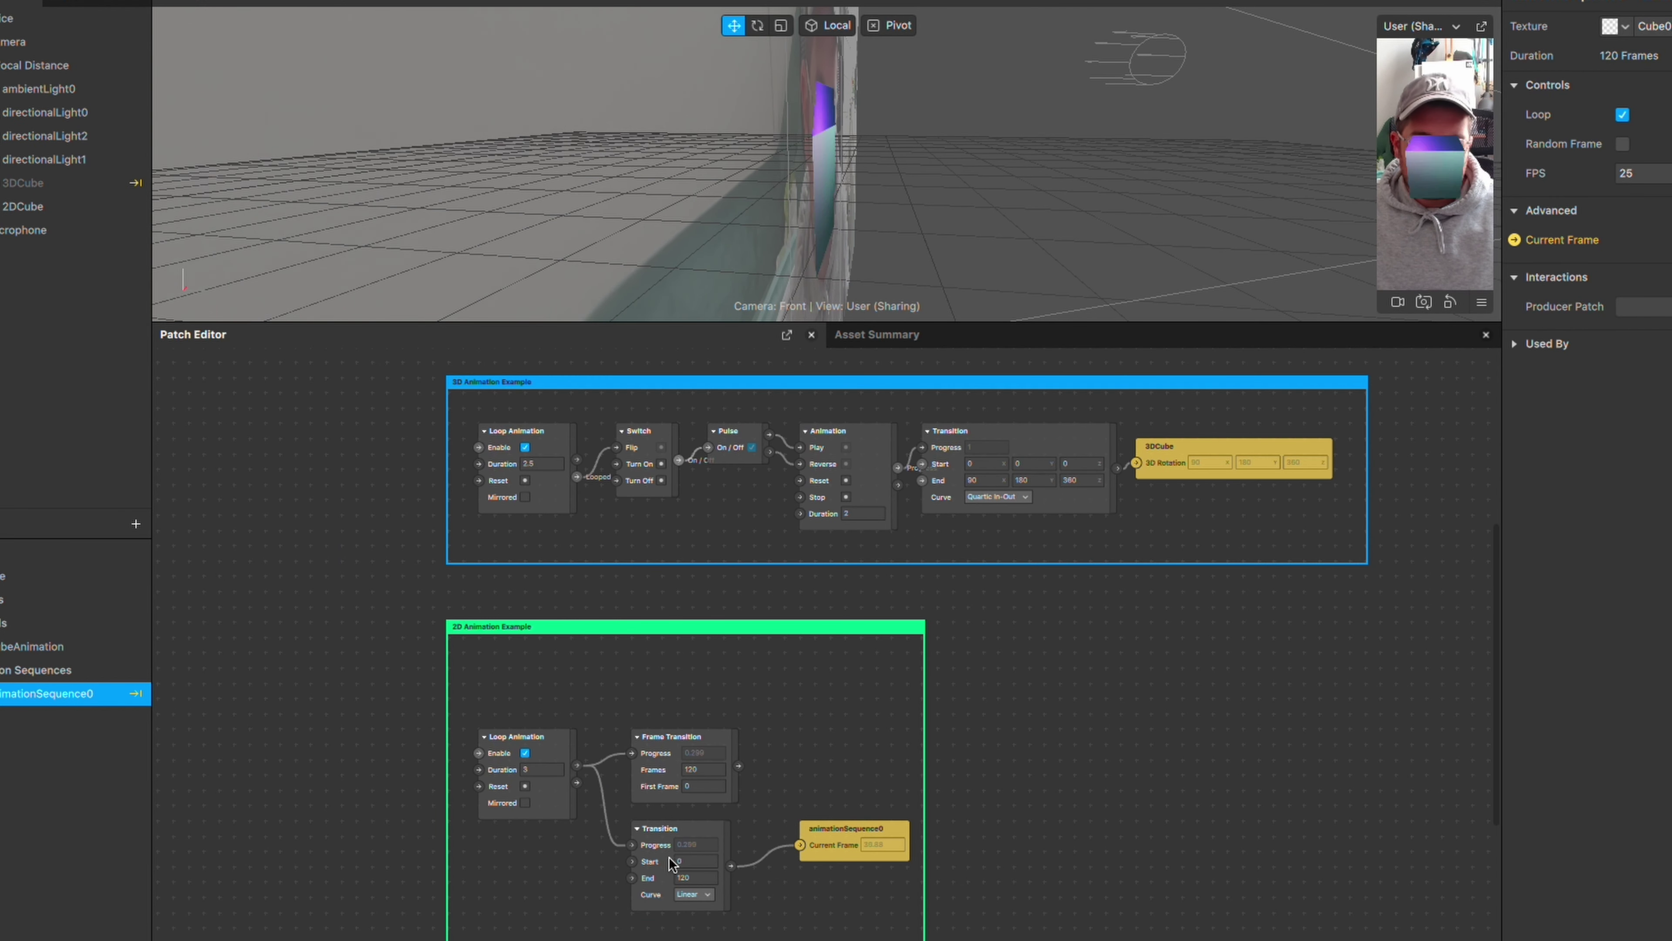
Rewire Frame Transition's output to animationSequence0's Current Frame and delete the extra Transition patch
{"action": "left_click_drag", "start_coordinate": [739, 766], "coordinate": [800, 845]}
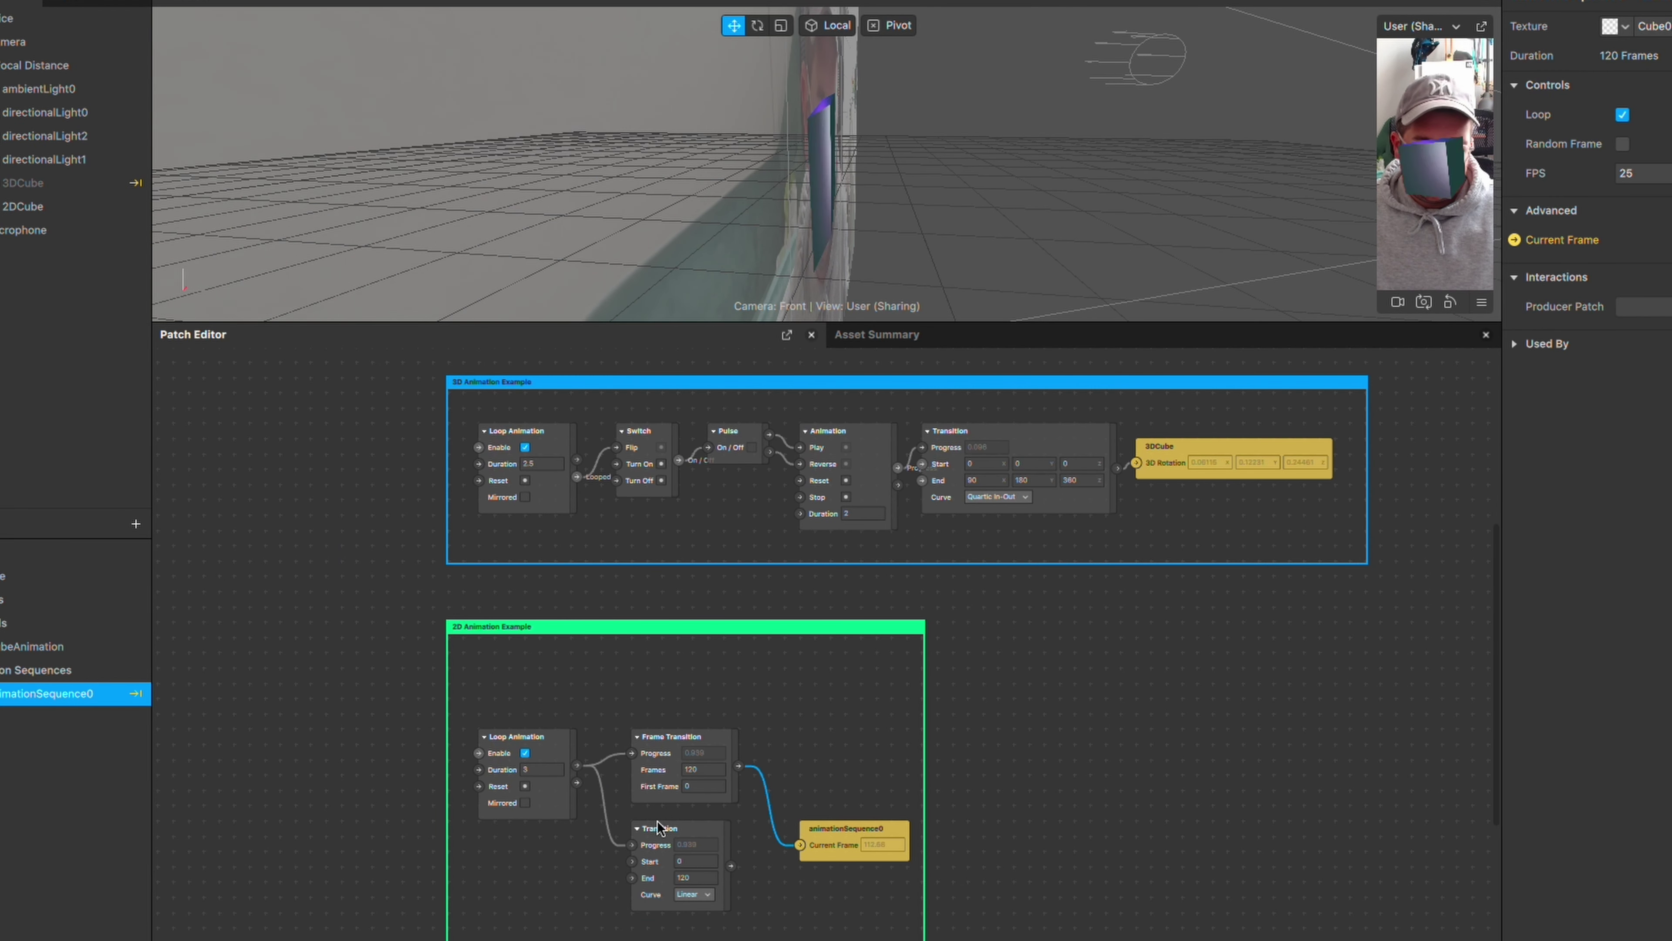
{"action": "left_click", "coordinate": [677, 842]}
{"action": "key", "text": "Delete"}
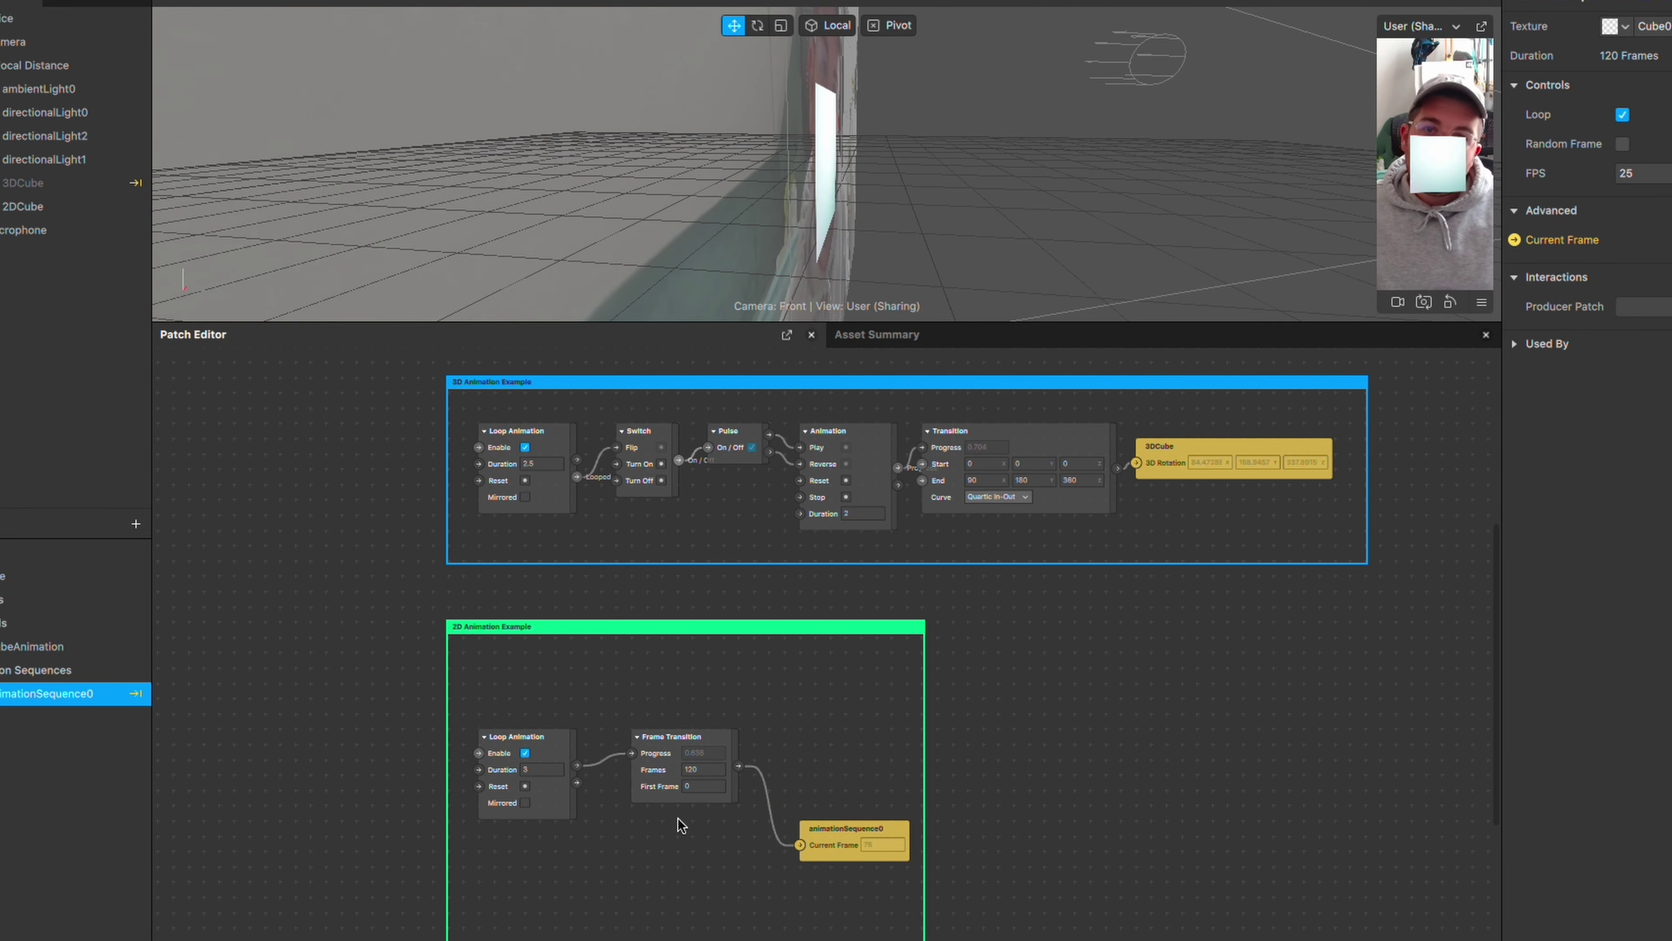